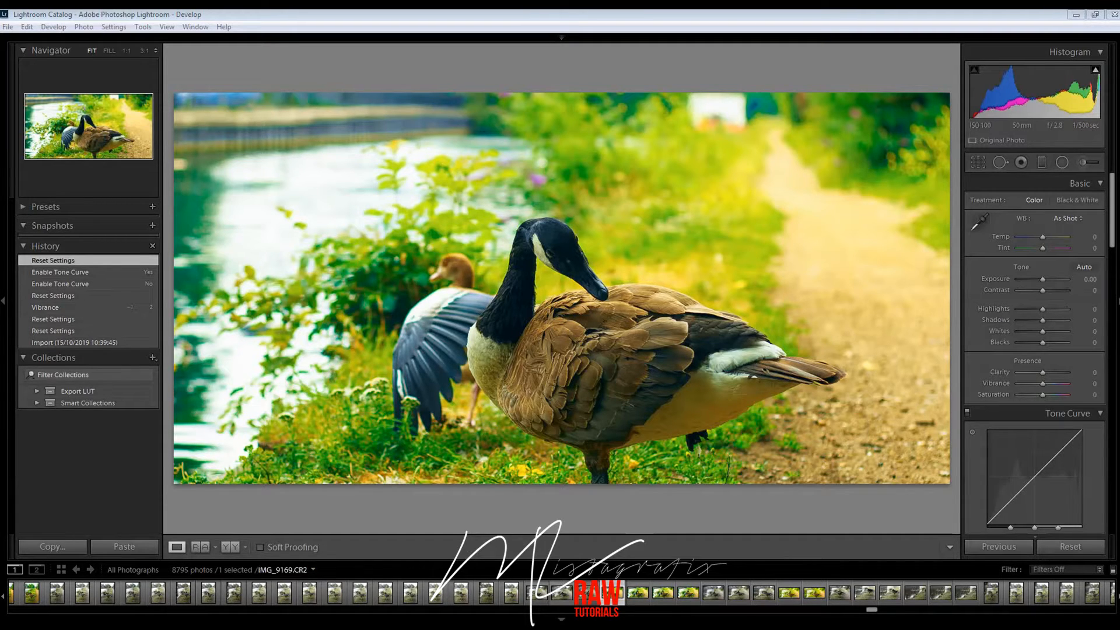
# Step: Browse the goose photos in the filmstrip and select the unedited IMG_9170.CR2 for editing
pyautogui.click(562, 593)
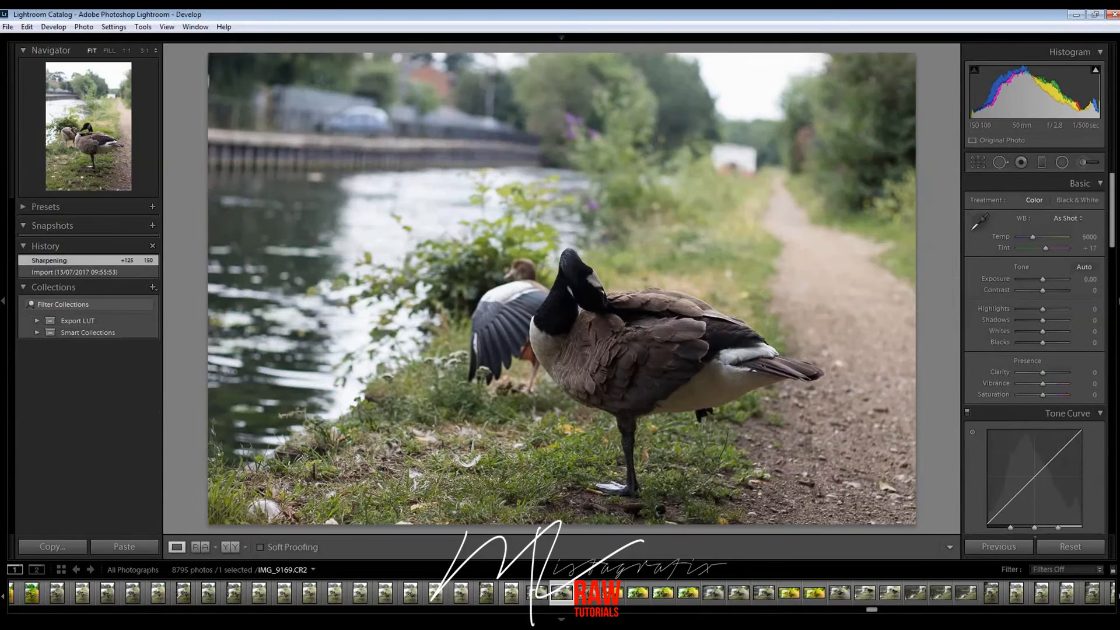
pyautogui.click(510, 594)
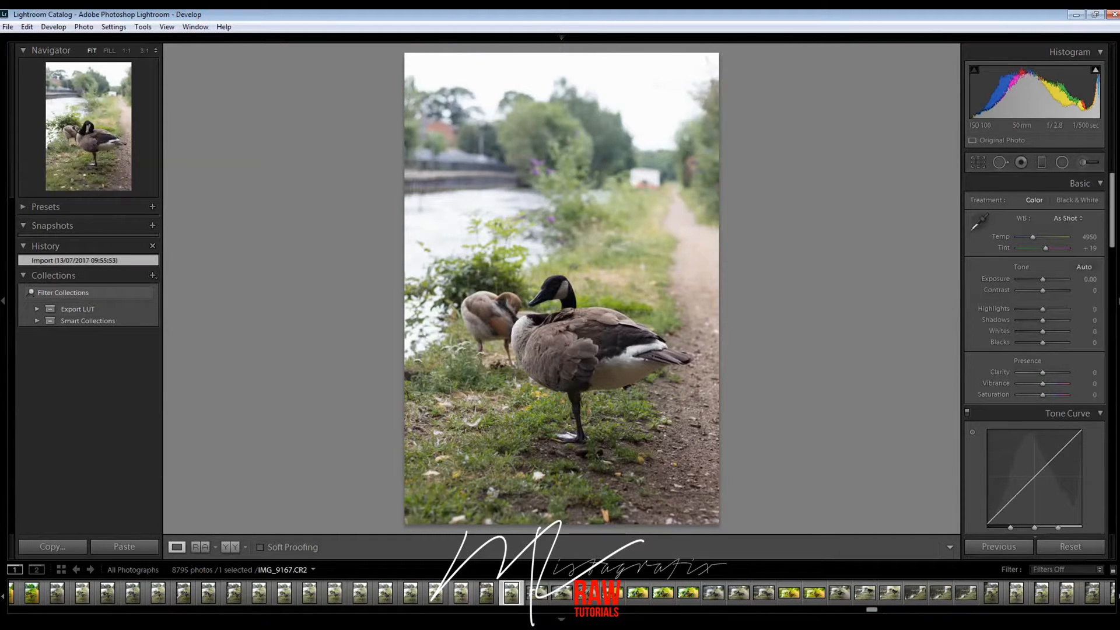
pyautogui.click(460, 594)
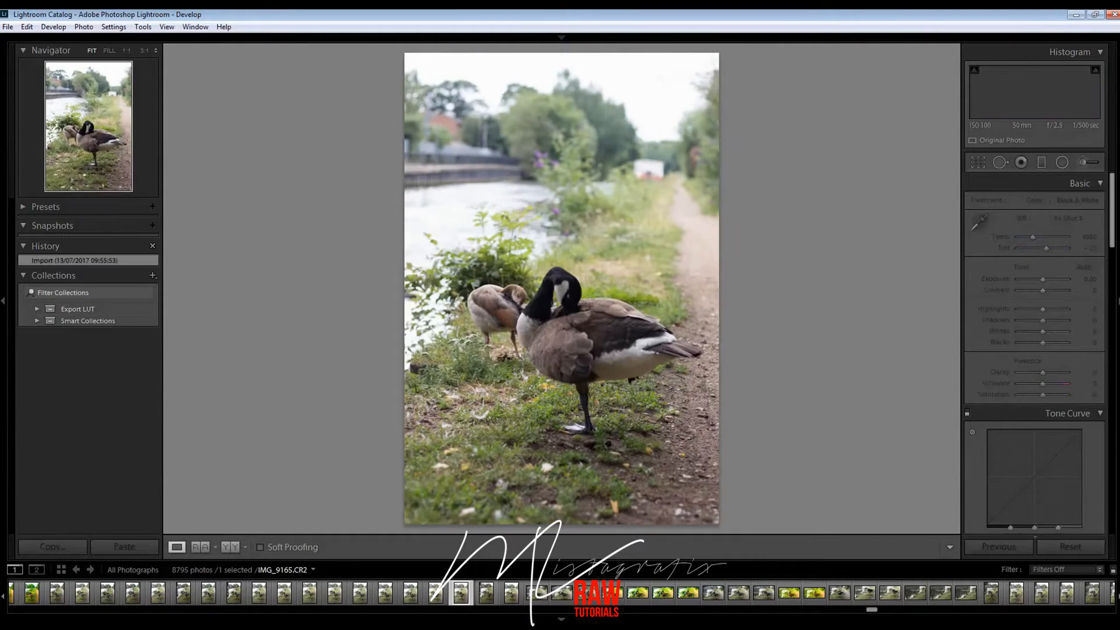
pyautogui.click(486, 594)
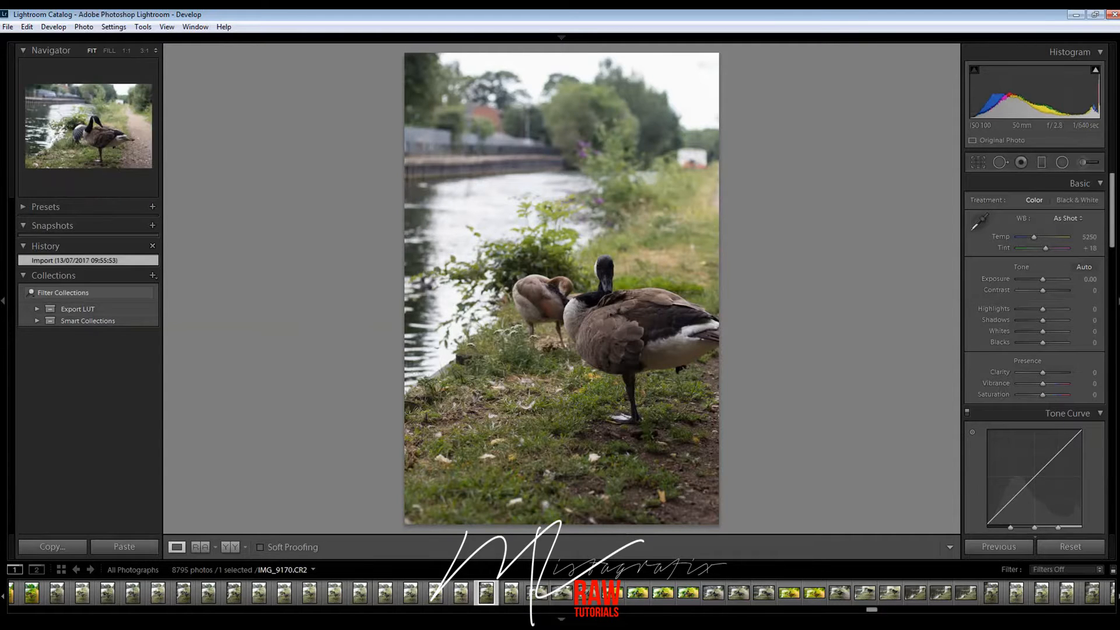
pyautogui.click(587, 593)
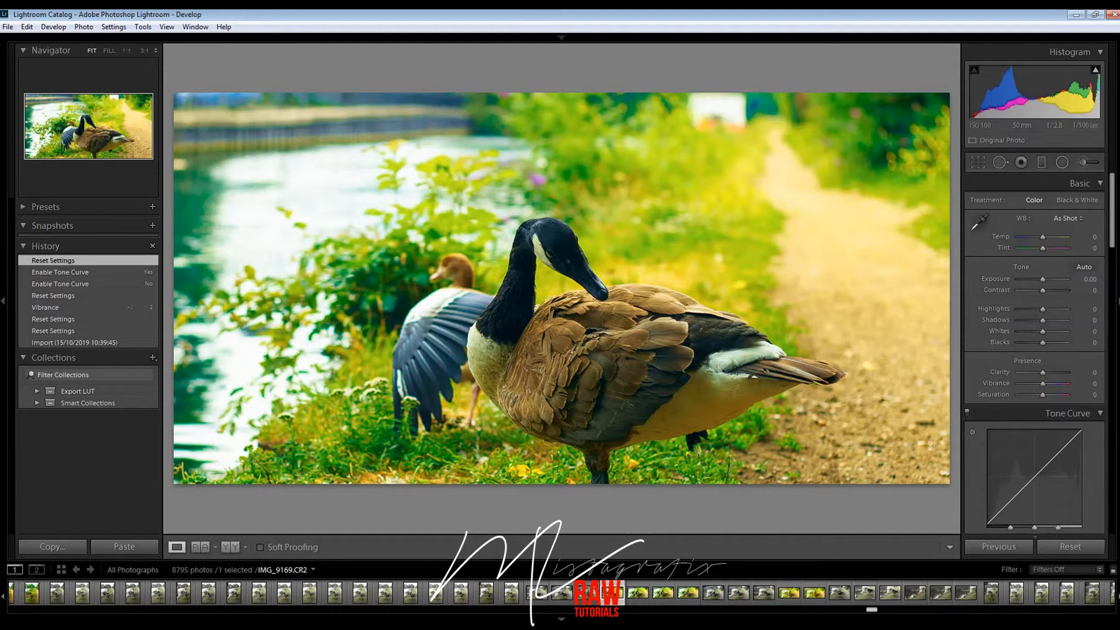
pyautogui.click(586, 592)
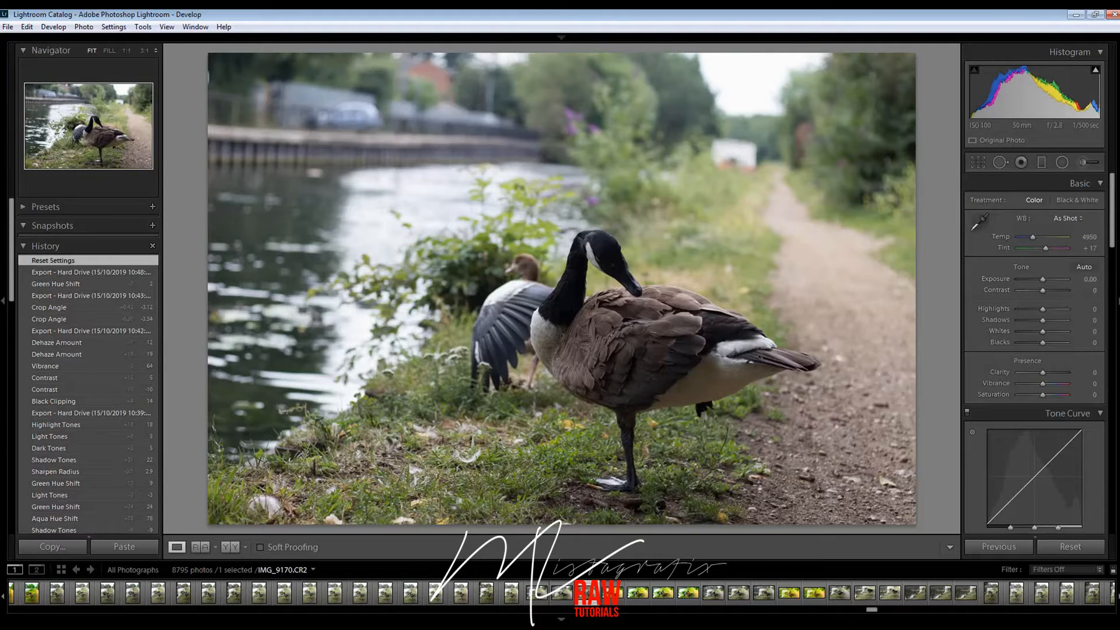
pyautogui.scroll(-5, 1085, 309)
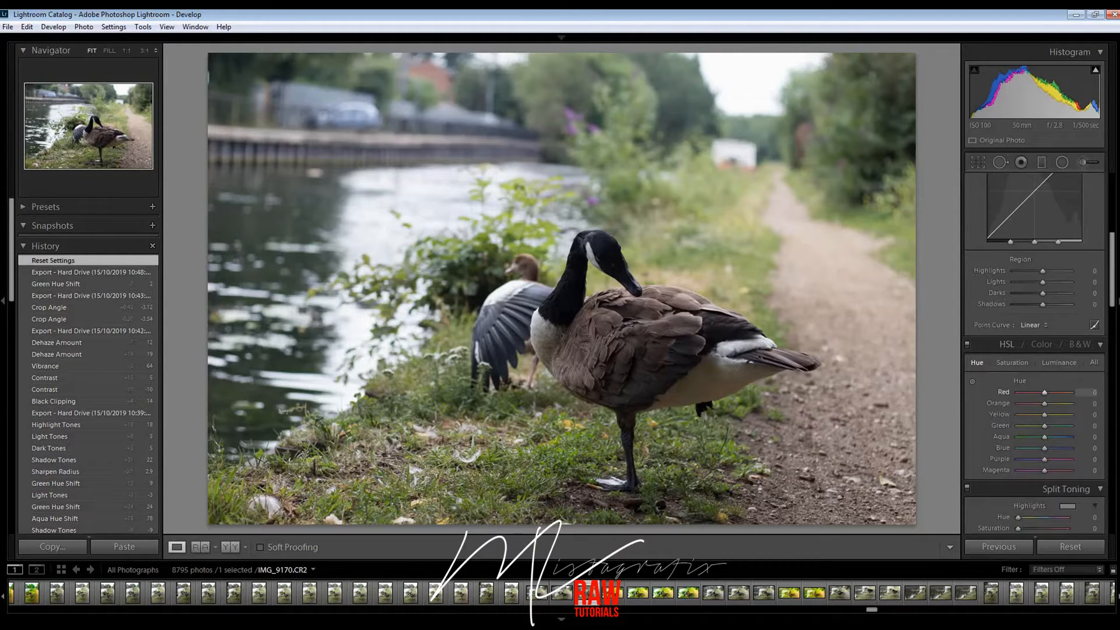
pyautogui.scroll(5, 1041, 344)
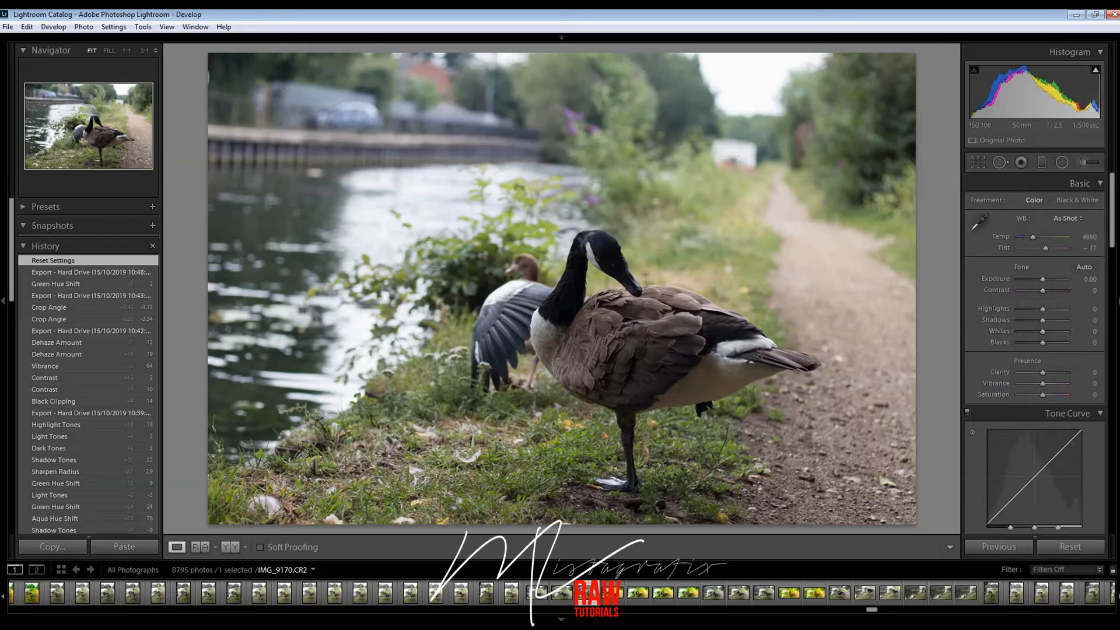
pyautogui.moveTo(1042, 343); pyautogui.dragTo(1052, 309)
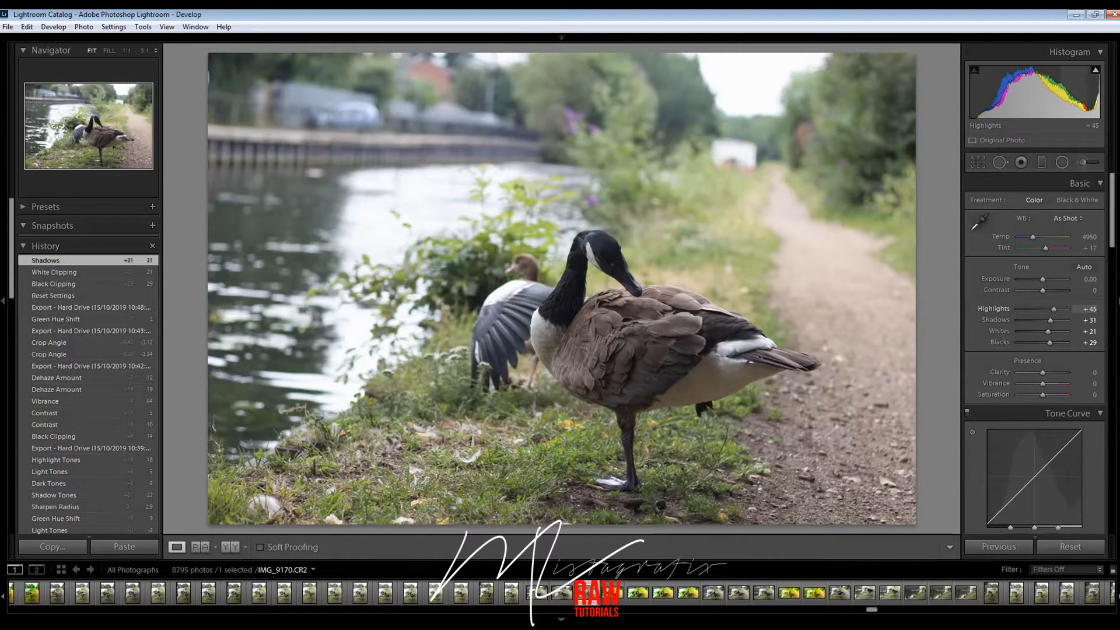
pyautogui.moveTo(1054, 309); pyautogui.dragTo(1047, 280)
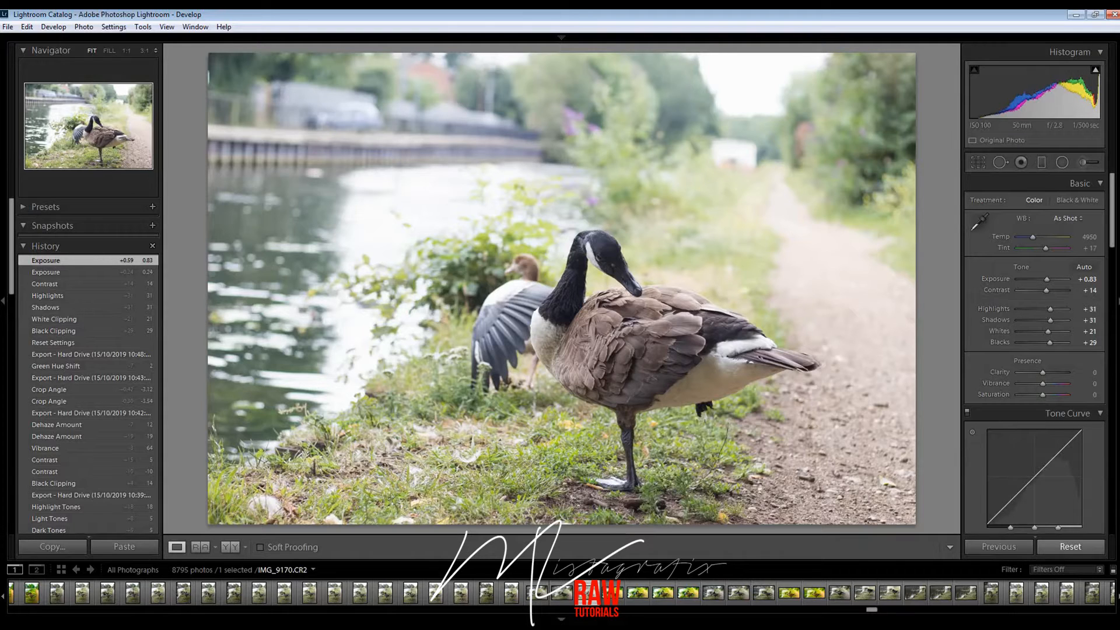
pyautogui.click(1070, 546)
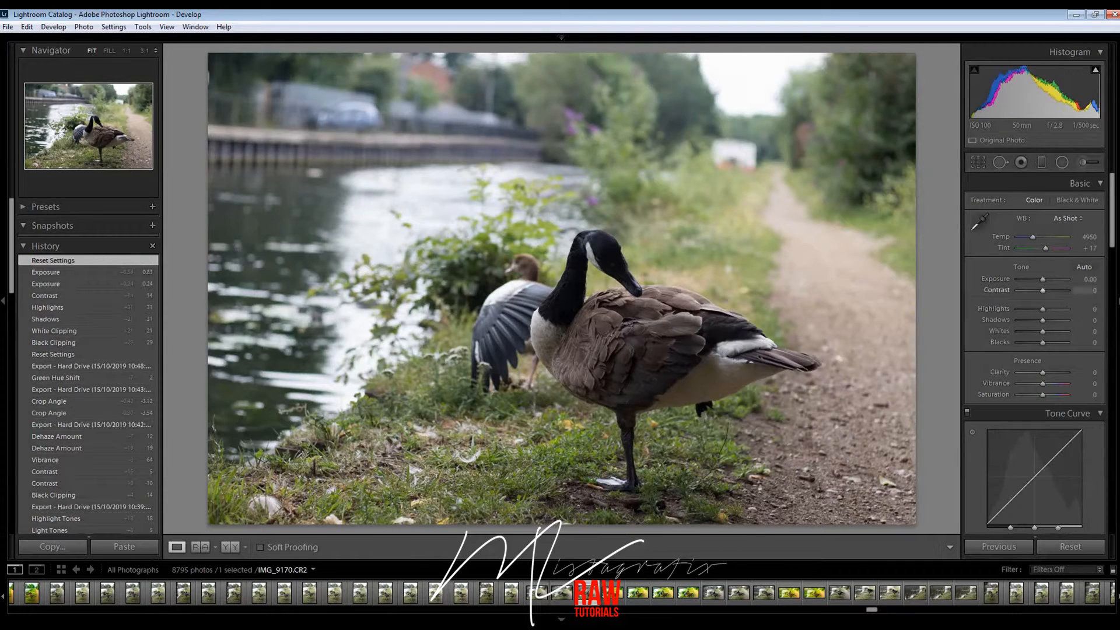
# Step: Set Exposure to +0.71, Contrast to +21, Highlights to -5, Shadows to +29, Whites to +21 and Blacks to +19
pyautogui.moveTo(1042, 279); pyautogui.dragTo(1046, 279)
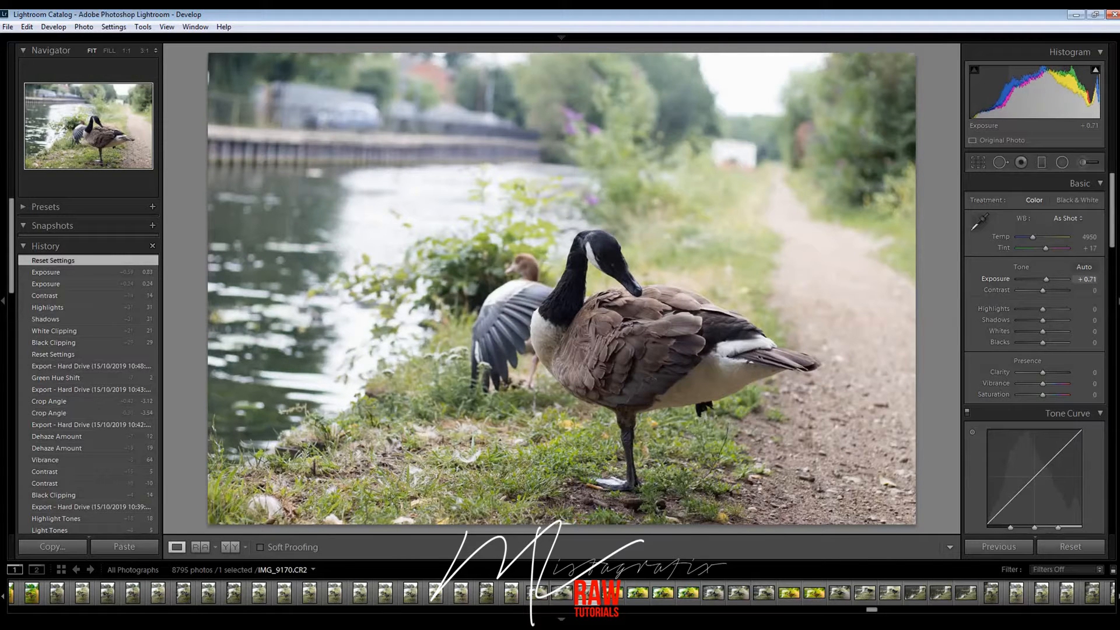
pyautogui.moveTo(1046, 280); pyautogui.dragTo(1046, 279)
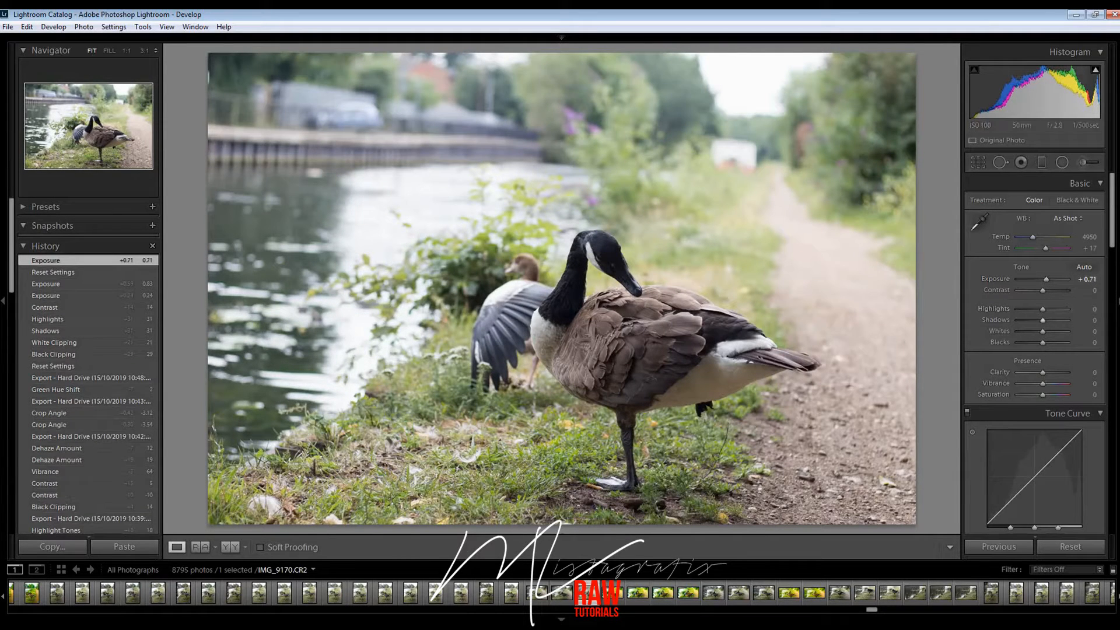
pyautogui.moveTo(1085, 308); pyautogui.dragTo(1094, 343)
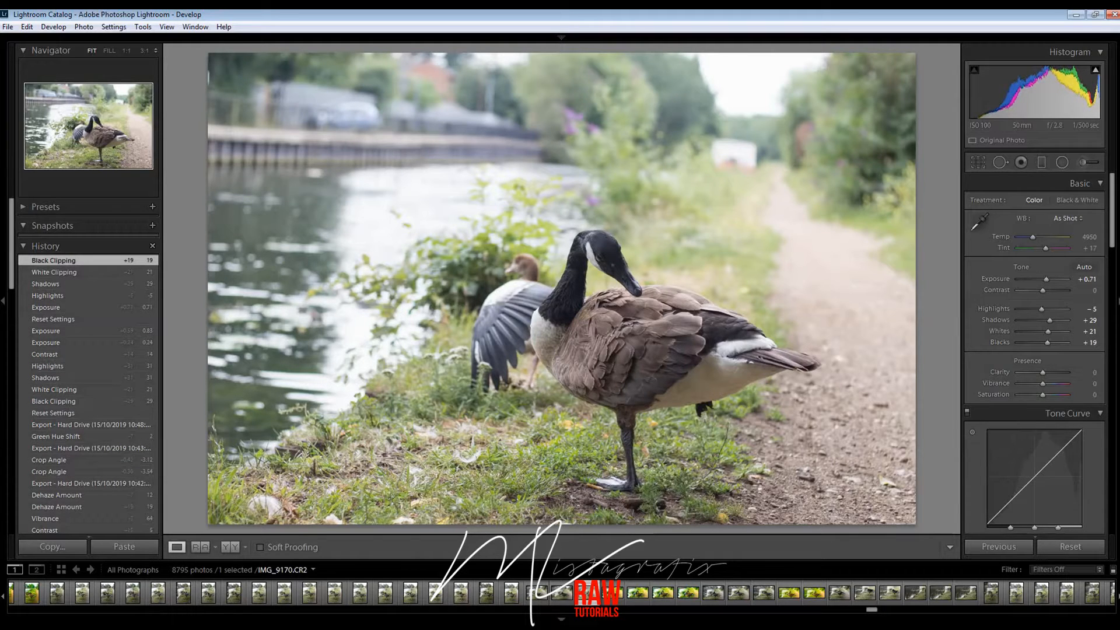
pyautogui.moveTo(1090, 289)
pyautogui.mouseDown()
pyautogui.moveTo(1111, 290)
pyautogui.moveTo(1096, 290)
pyautogui.mouseUp()
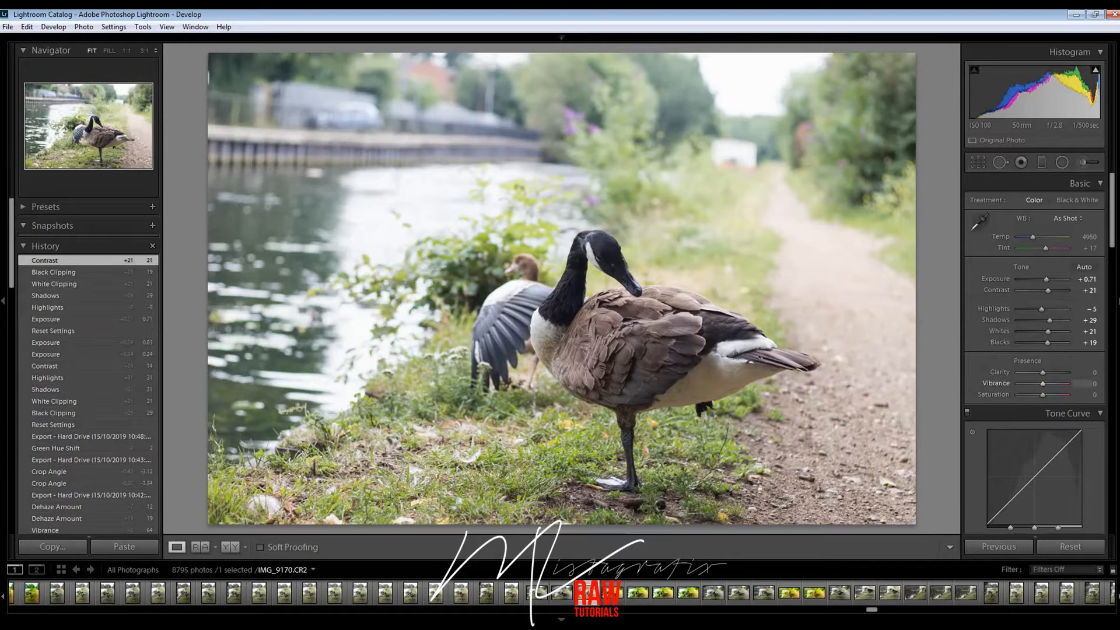
# Step: Set the tone curve regions to Highlights -7, Lights +9, Darks +7 and Shadows +1, and set the basic Blacks to -2
pyautogui.scroll(-5, 1085, 373)
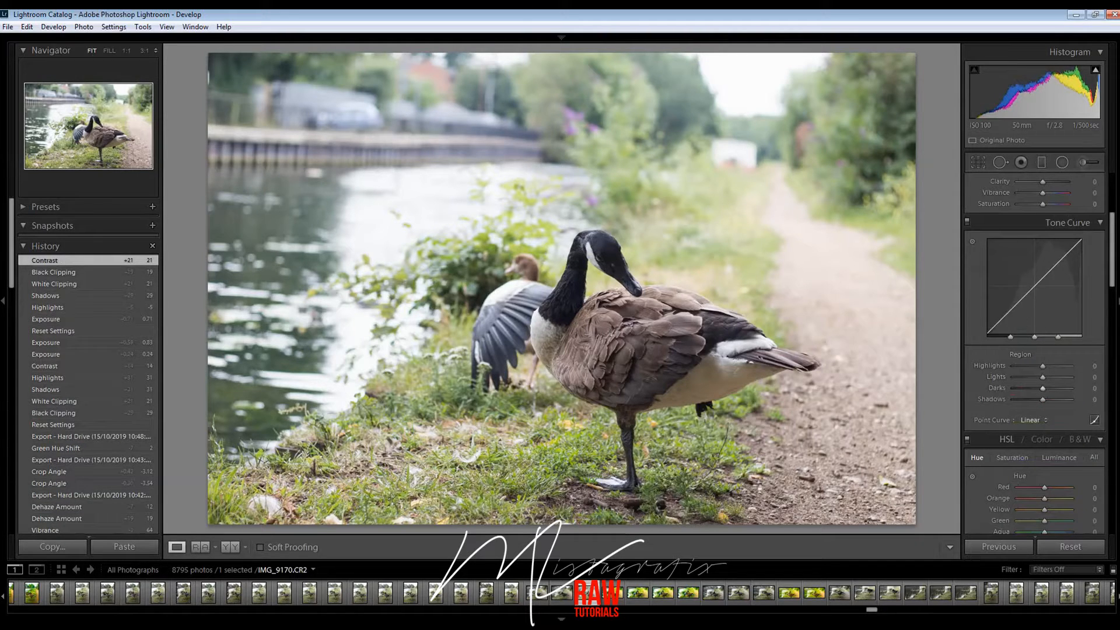
pyautogui.moveTo(1086, 400); pyautogui.dragTo(1040, 366)
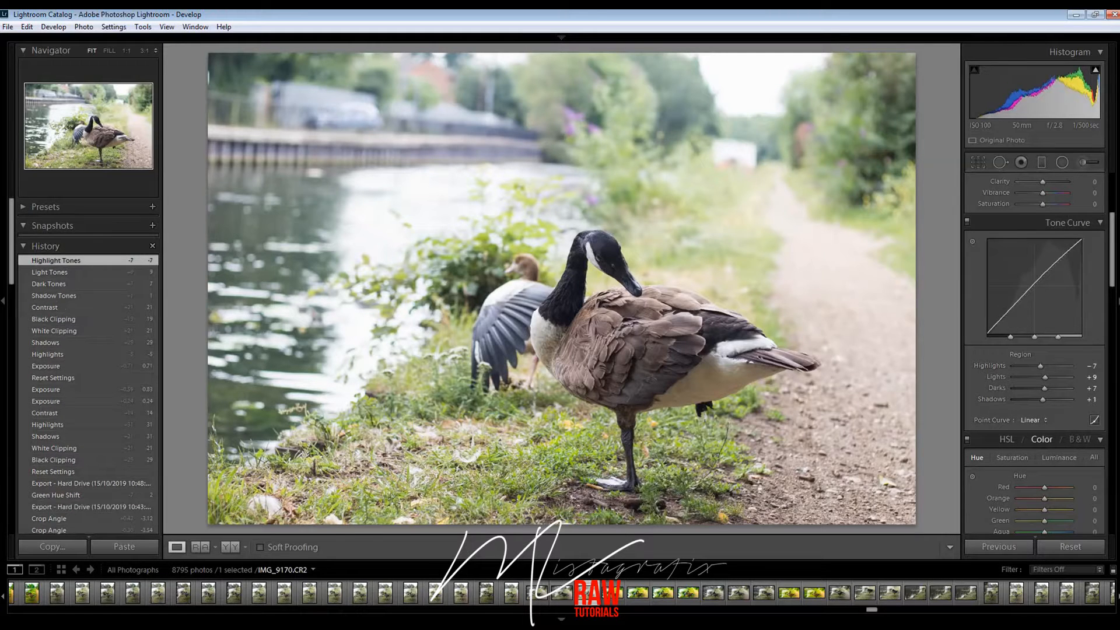
pyautogui.scroll(3, 1041, 439)
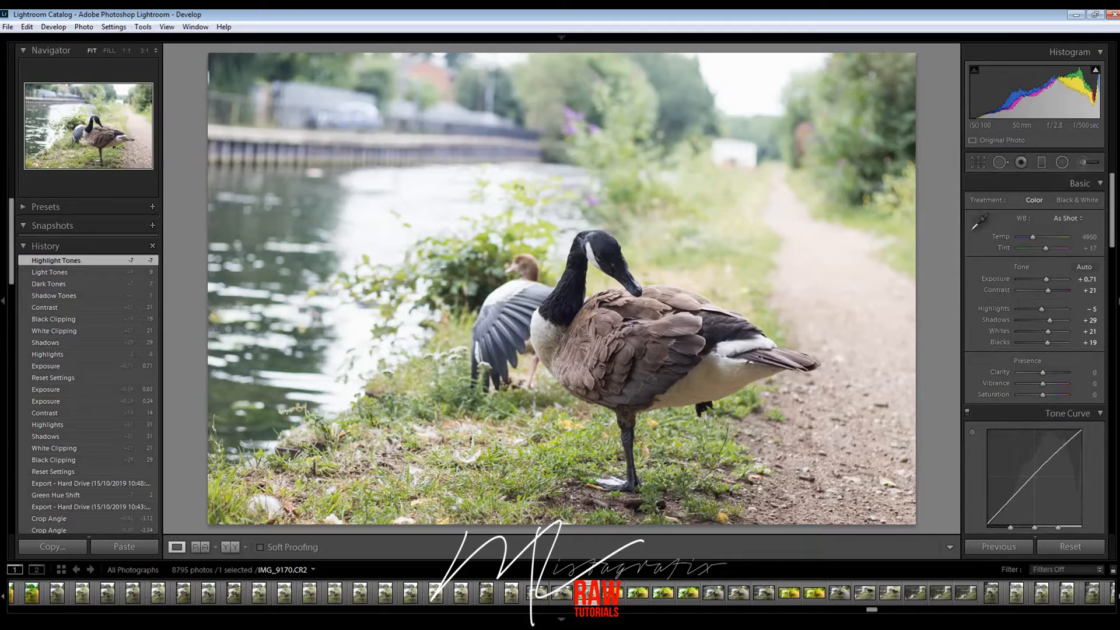
pyautogui.moveTo(1047, 342)
pyautogui.mouseDown()
pyautogui.moveTo(1057, 342)
pyautogui.moveTo(1042, 342)
pyautogui.mouseUp()
# Step: Sharpen the photo with Amount 150, Radius 2.9 and Detail 35, and set Vibrance to +57
pyautogui.scroll(-6, 1033, 395)
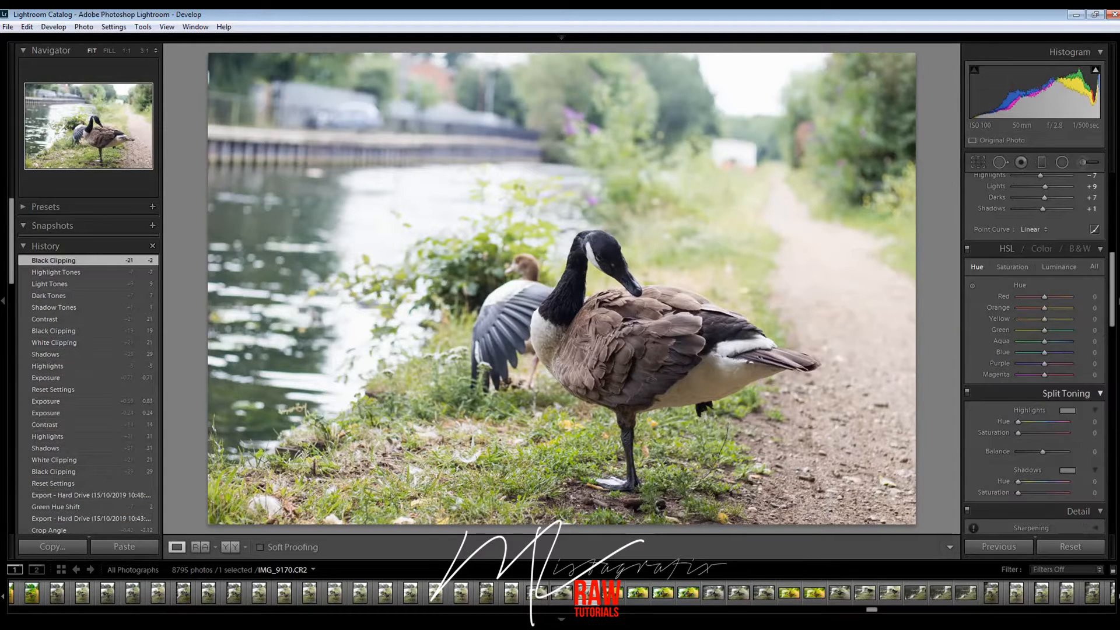
pyautogui.scroll(-5, 1032, 350)
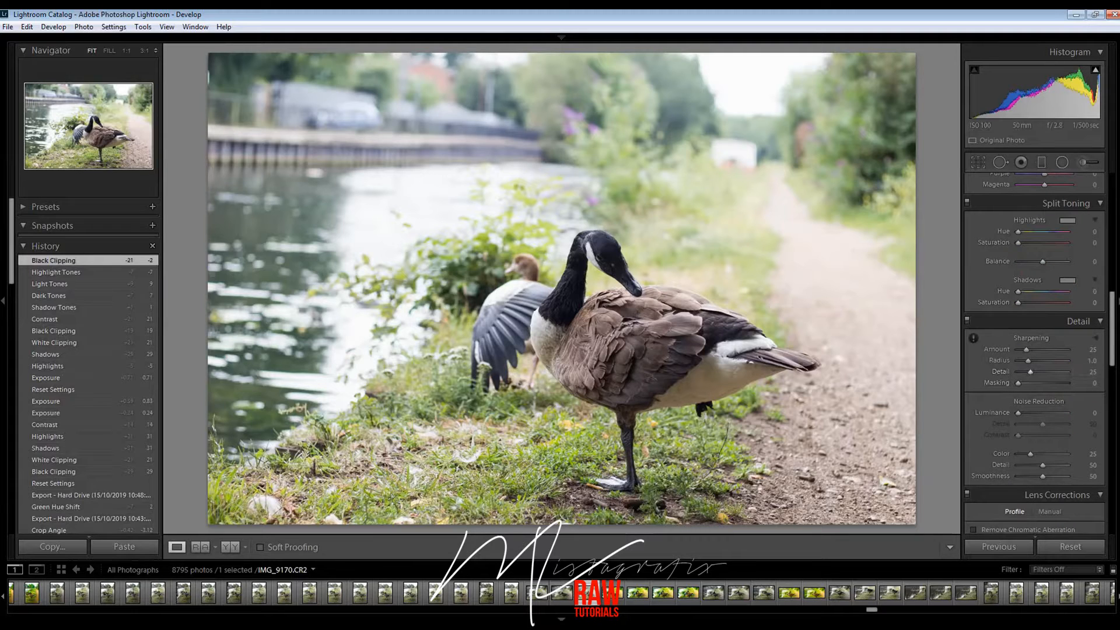
pyautogui.moveTo(1027, 350); pyautogui.dragTo(1070, 350)
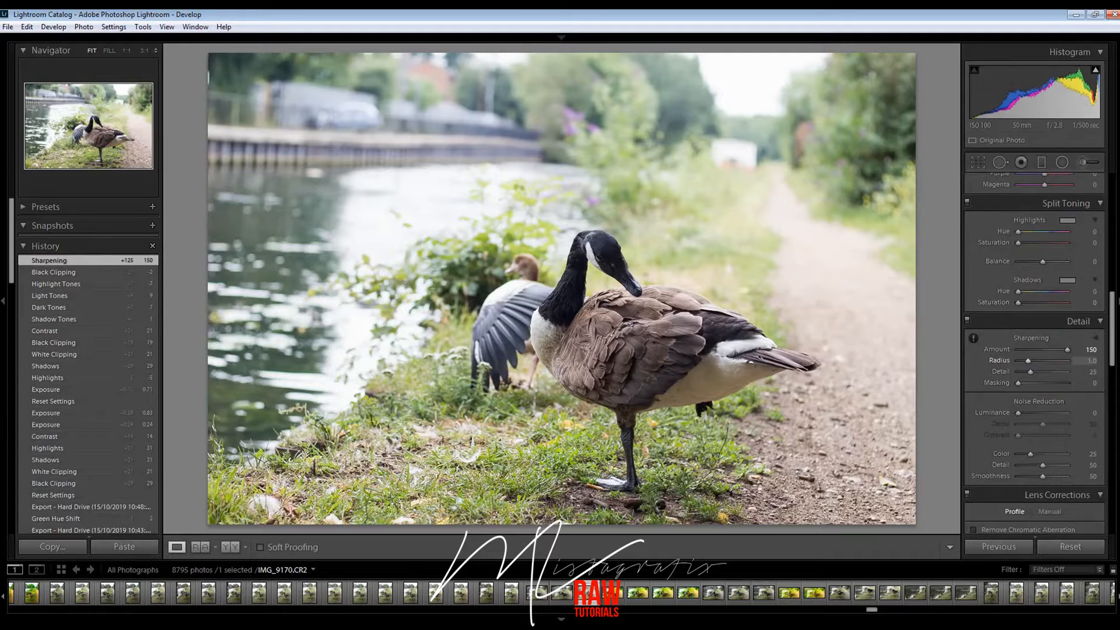
pyautogui.moveTo(1028, 360); pyautogui.dragTo(1053, 360)
pyautogui.moveTo(1032, 361); pyautogui.dragTo(1064, 360)
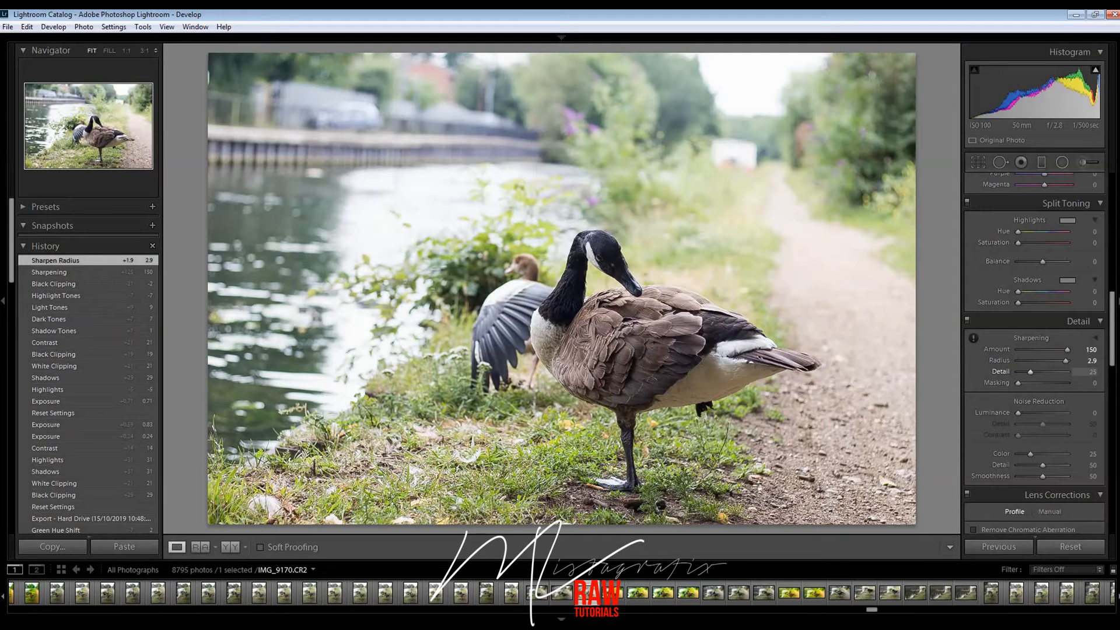
pyautogui.moveTo(1029, 372)
pyautogui.mouseDown()
pyautogui.moveTo(1050, 371)
pyautogui.moveTo(1025, 372)
pyautogui.moveTo(1036, 371)
pyautogui.mouseUp()
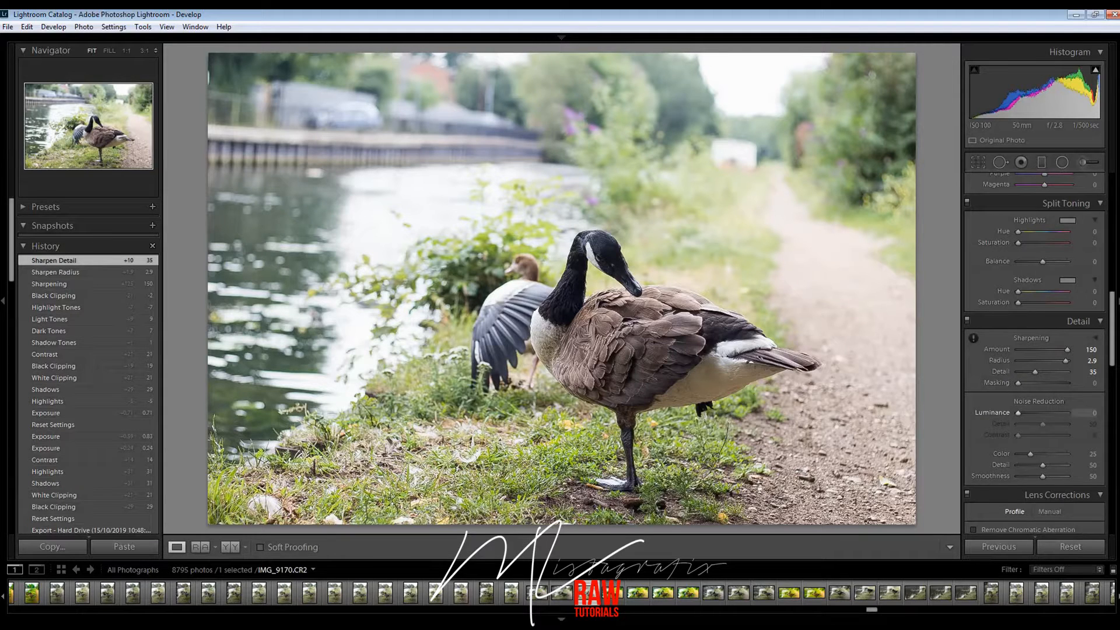
pyautogui.scroll(10, 1035, 349)
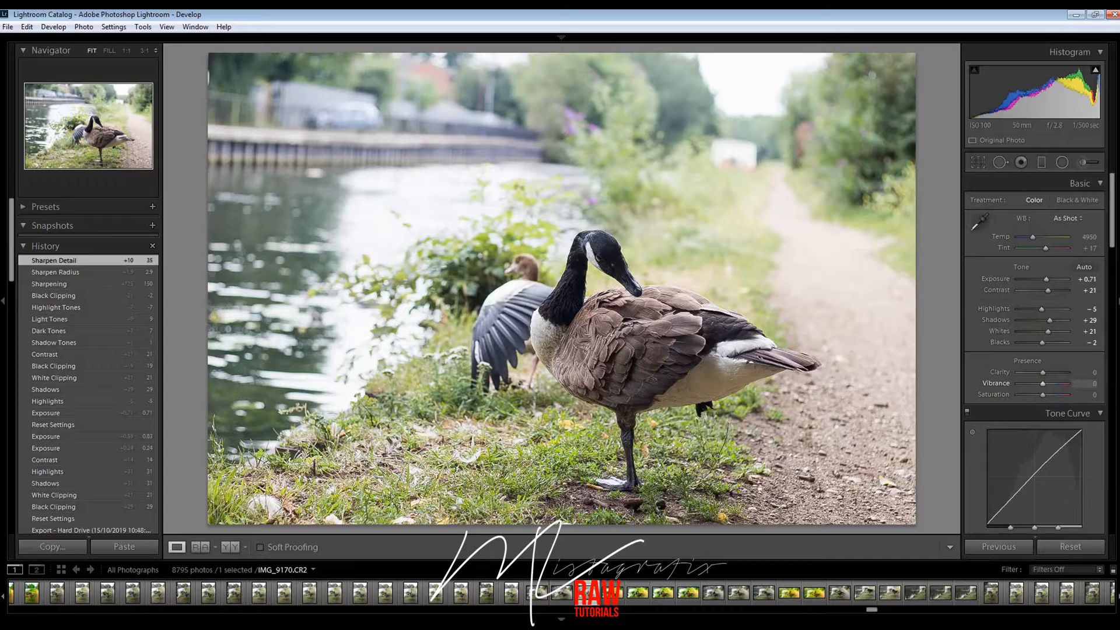
pyautogui.moveTo(1042, 384); pyautogui.dragTo(1055, 383)
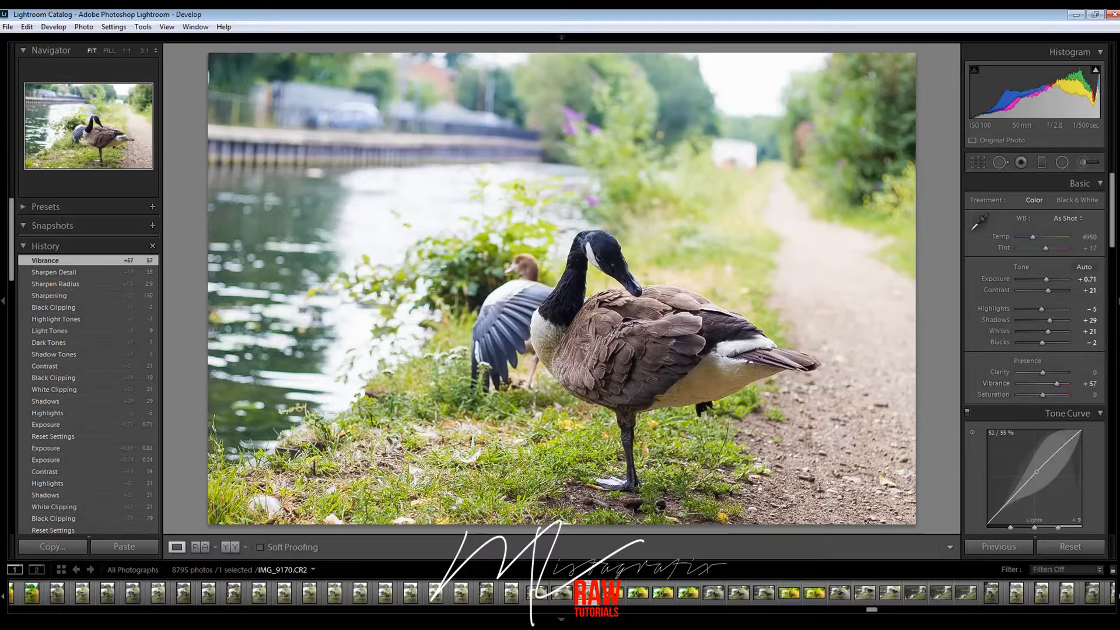
# Step: Set the camera calibration to Shadows Tint -10, Red Primary Hue -5 and Blue Primary Hue +2
pyautogui.scroll(-2, 1034, 466)
pyautogui.scroll(-10, 1034, 350)
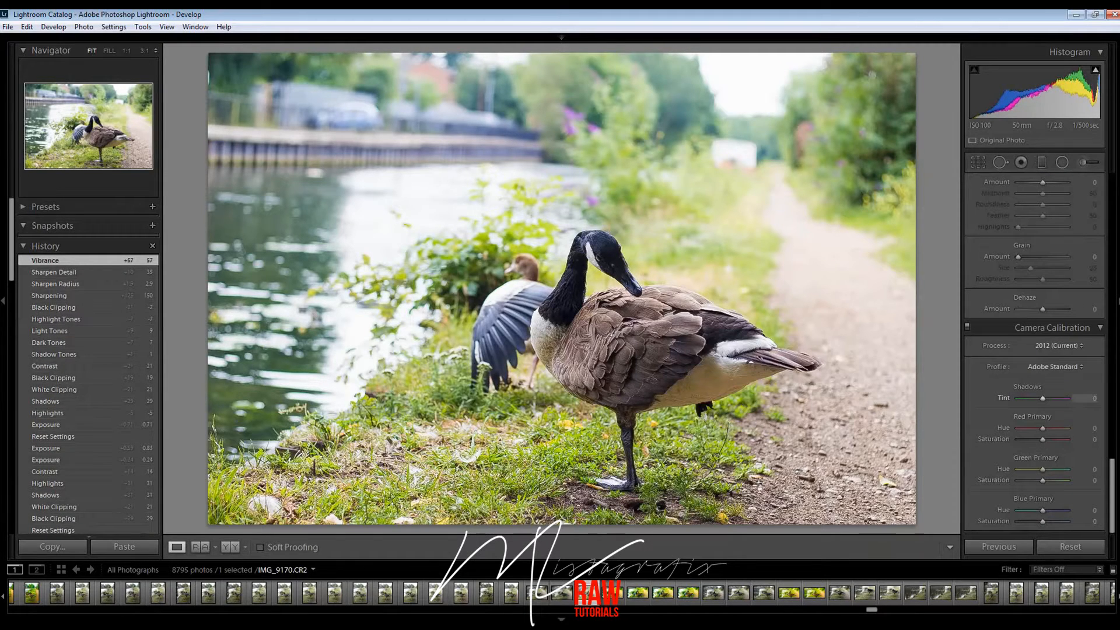
pyautogui.moveTo(1042, 398)
pyautogui.mouseDown()
pyautogui.moveTo(1052, 399)
pyautogui.moveTo(1041, 398)
pyautogui.mouseUp()
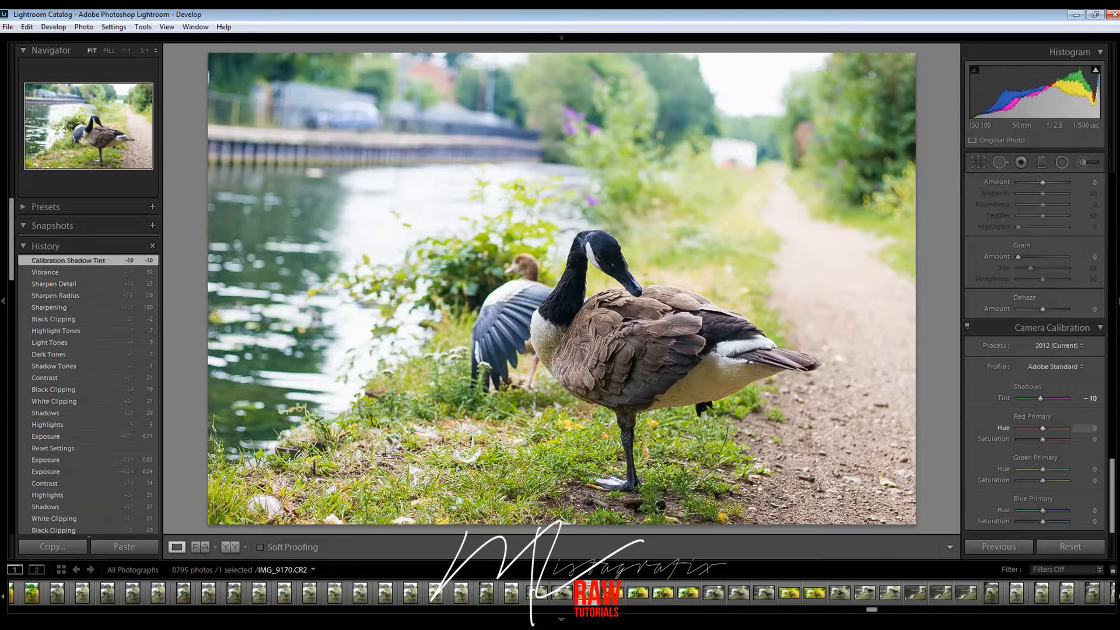
pyautogui.moveTo(1042, 428)
pyautogui.mouseDown()
pyautogui.moveTo(1063, 427)
pyautogui.moveTo(1040, 428)
pyautogui.mouseUp()
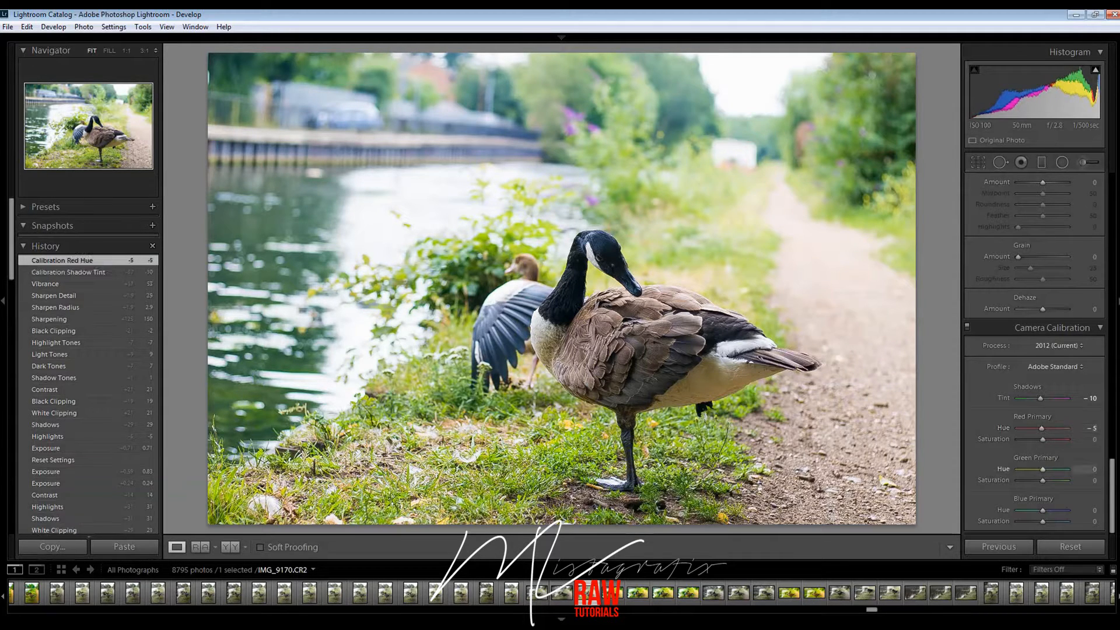
pyautogui.moveTo(1043, 469)
pyautogui.mouseDown()
pyautogui.moveTo(1058, 469)
pyautogui.moveTo(1042, 469)
pyautogui.mouseUp()
pyautogui.moveTo(1043, 510); pyautogui.dragTo(1043, 509)
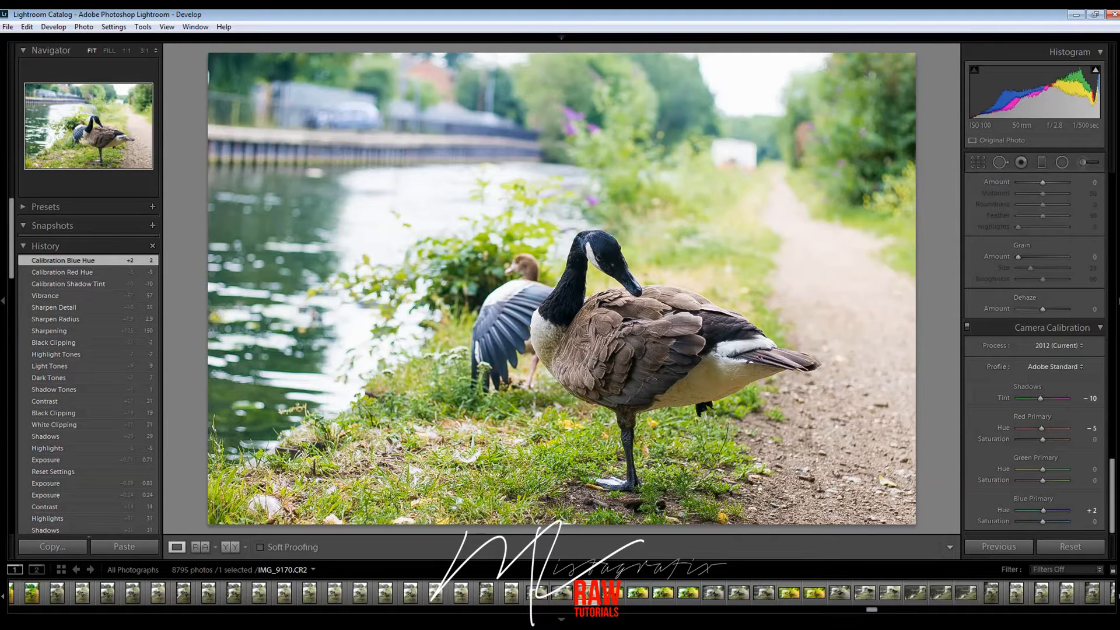
# Step: Refine the basic adjustments with Vibrance +69, Contrast +24 and Highlights -31
pyautogui.scroll(15, 1034, 350)
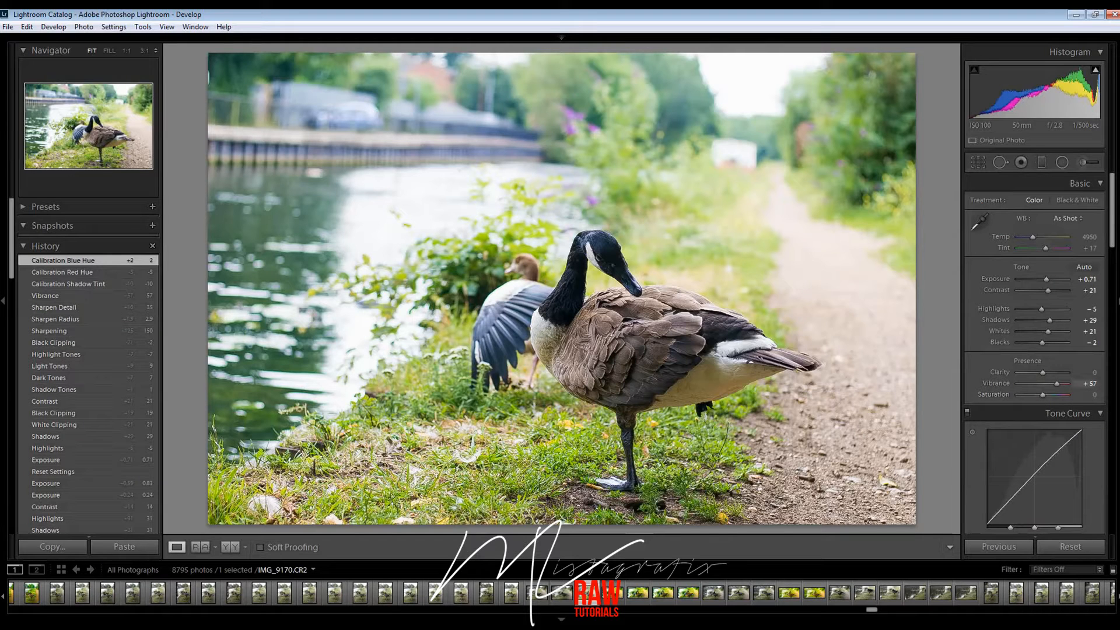
pyautogui.moveTo(1059, 383); pyautogui.dragTo(1056, 384)
pyautogui.moveTo(1062, 384); pyautogui.dragTo(1059, 384)
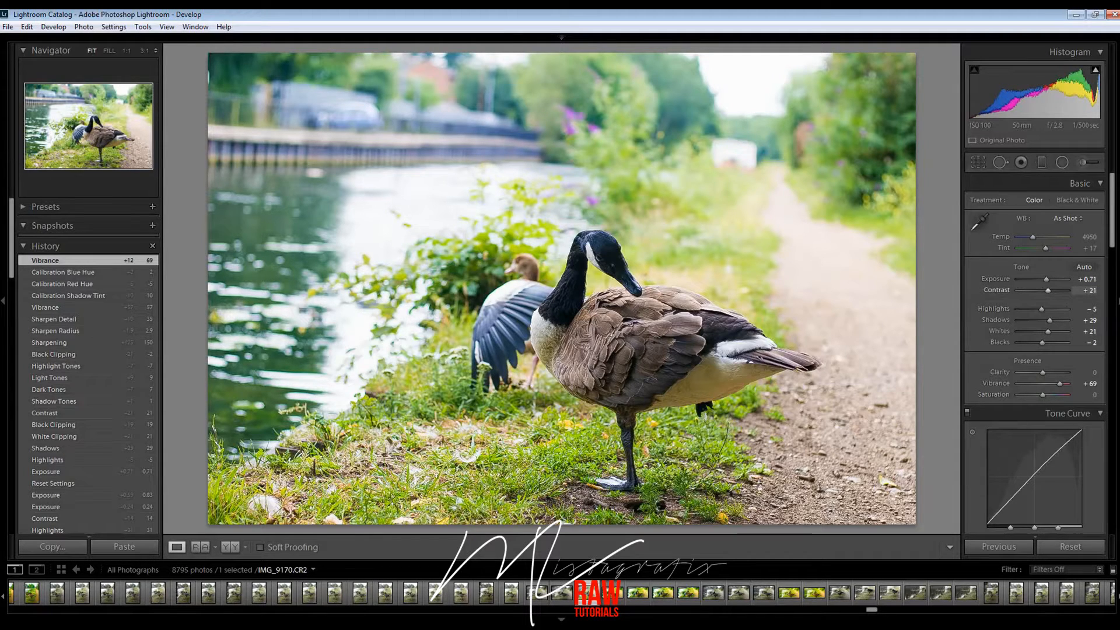
pyautogui.moveTo(1048, 290); pyautogui.dragTo(1049, 290)
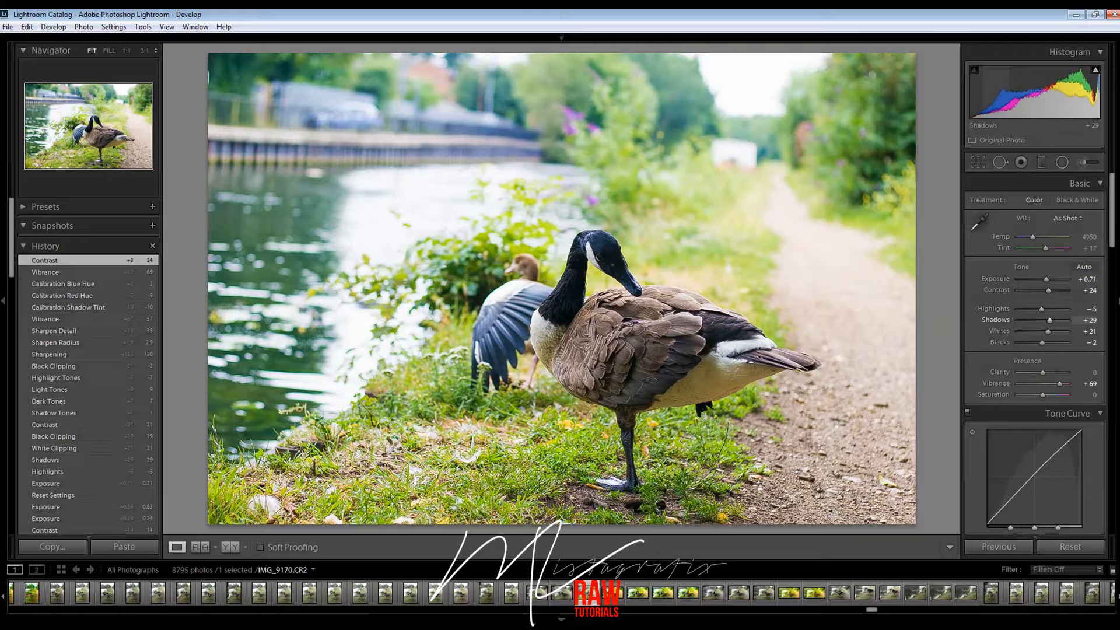
pyautogui.moveTo(1041, 308); pyautogui.dragTo(1034, 308)
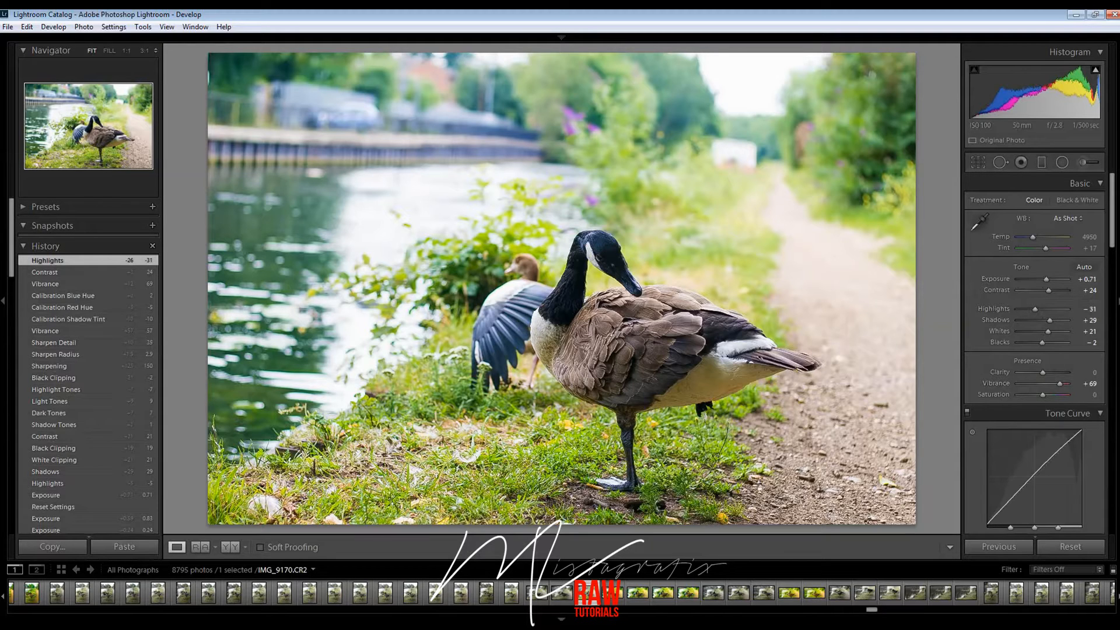
# Step: Crop the goose photo to a wider, shorter frame, rotate it to an angle of -1.72 and apply the crop
pyautogui.click(978, 163)
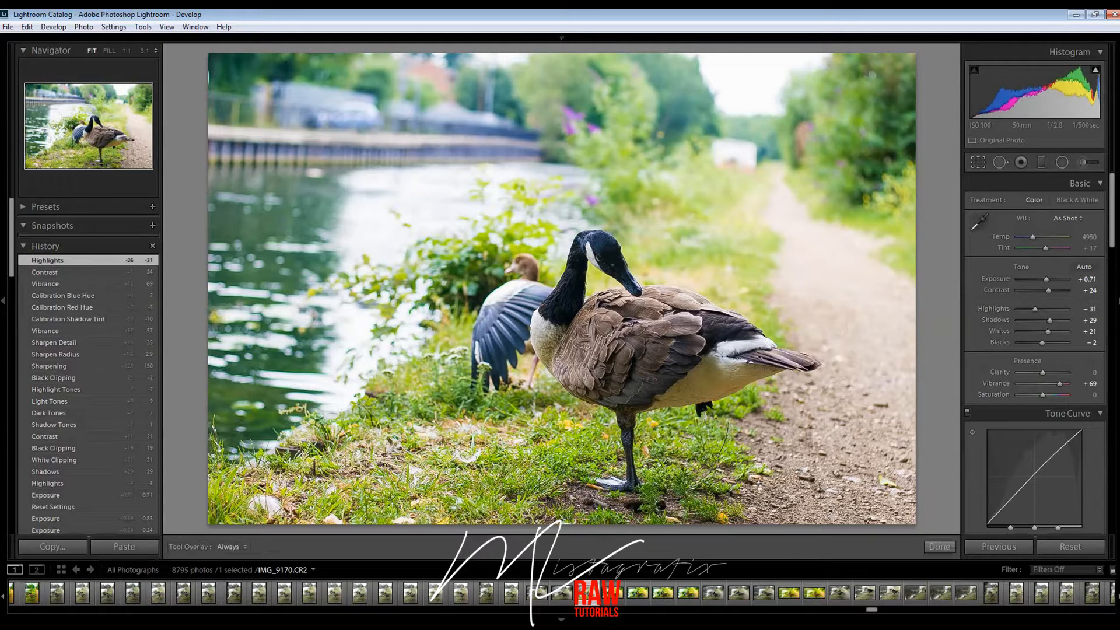
pyautogui.moveTo(562, 525); pyautogui.dragTo(561, 488)
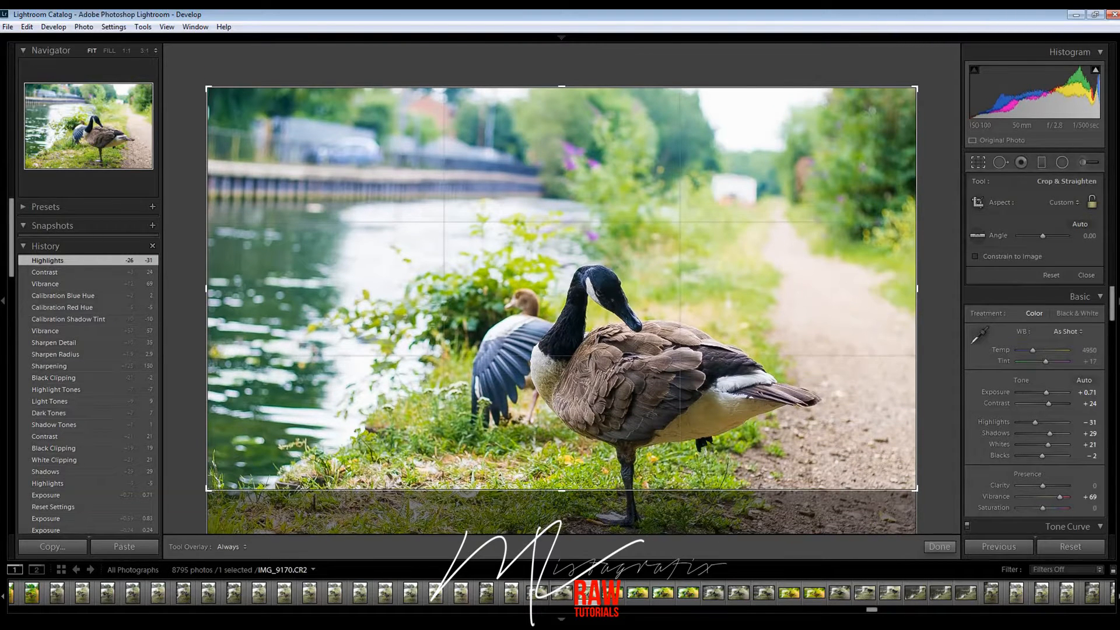
pyautogui.moveTo(938, 291); pyautogui.dragTo(937, 280)
pyautogui.moveTo(561, 90); pyautogui.dragTo(561, 106)
pyautogui.press('Return')
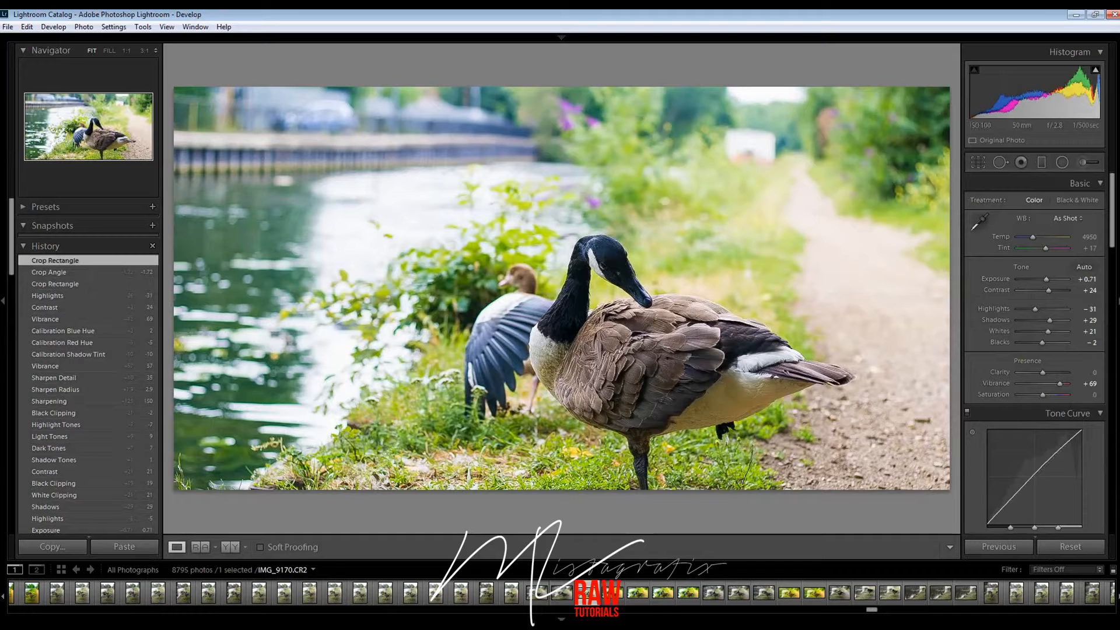
# Step: Tighten the crop slightly at the left, top and bottom edges around the two geese and apply it
pyautogui.press('r')
pyautogui.moveTo(213, 288); pyautogui.dragTo(232, 288)
pyautogui.moveTo(561, 106); pyautogui.dragTo(561, 112)
pyautogui.moveTo(561, 464); pyautogui.dragTo(561, 462)
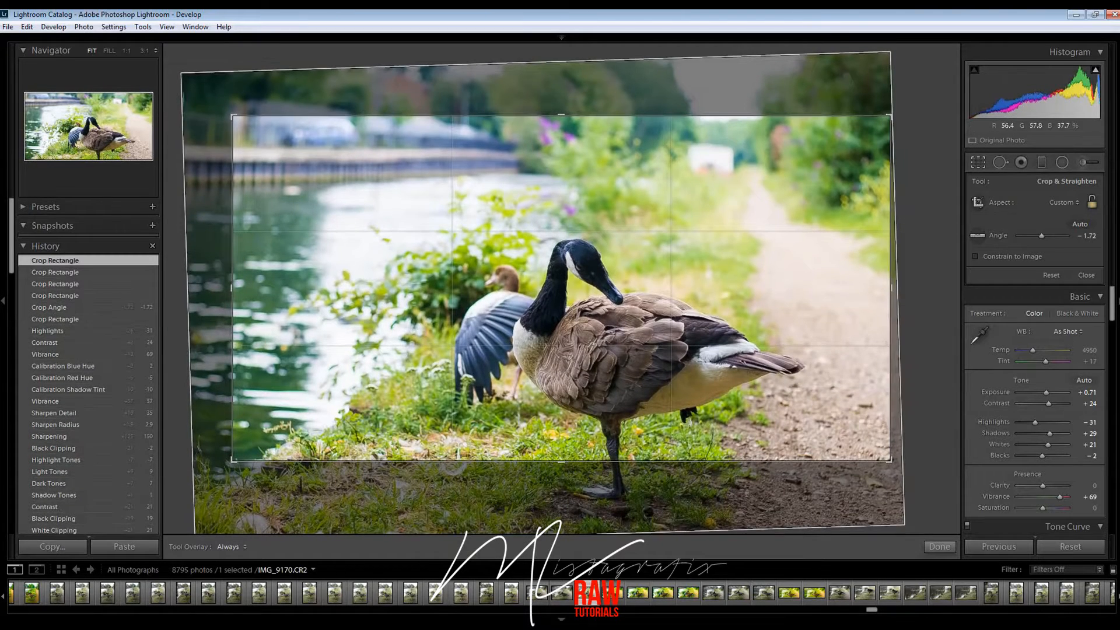
pyautogui.press('r')
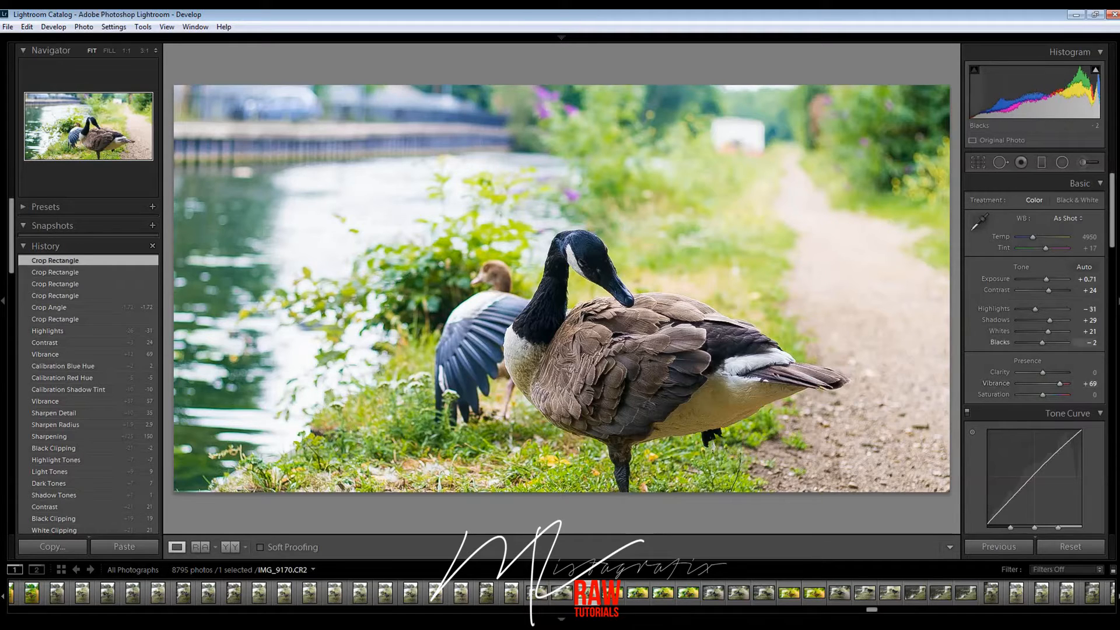
# Step: Adjust the basic tone to Blacks -10, Whites -10 and Contrast +38
pyautogui.moveTo(1043, 343)
pyautogui.mouseDown()
pyautogui.moveTo(1052, 332)
pyautogui.moveTo(1040, 332)
pyautogui.mouseUp()
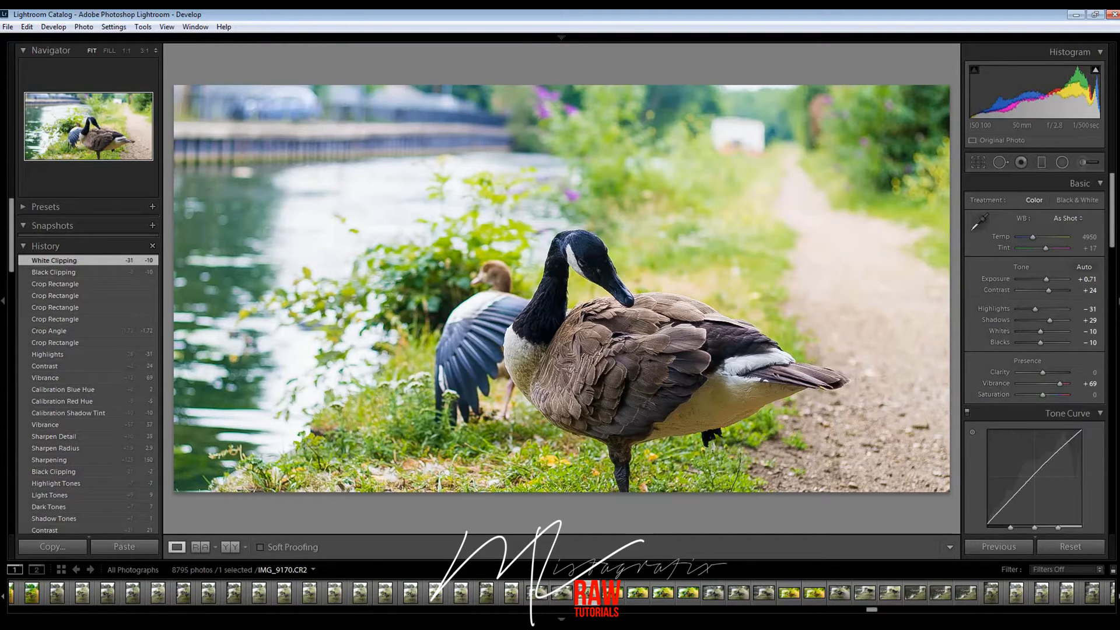
pyautogui.moveTo(1011, 527)
pyautogui.moveTo(1048, 290); pyautogui.dragTo(1052, 290)
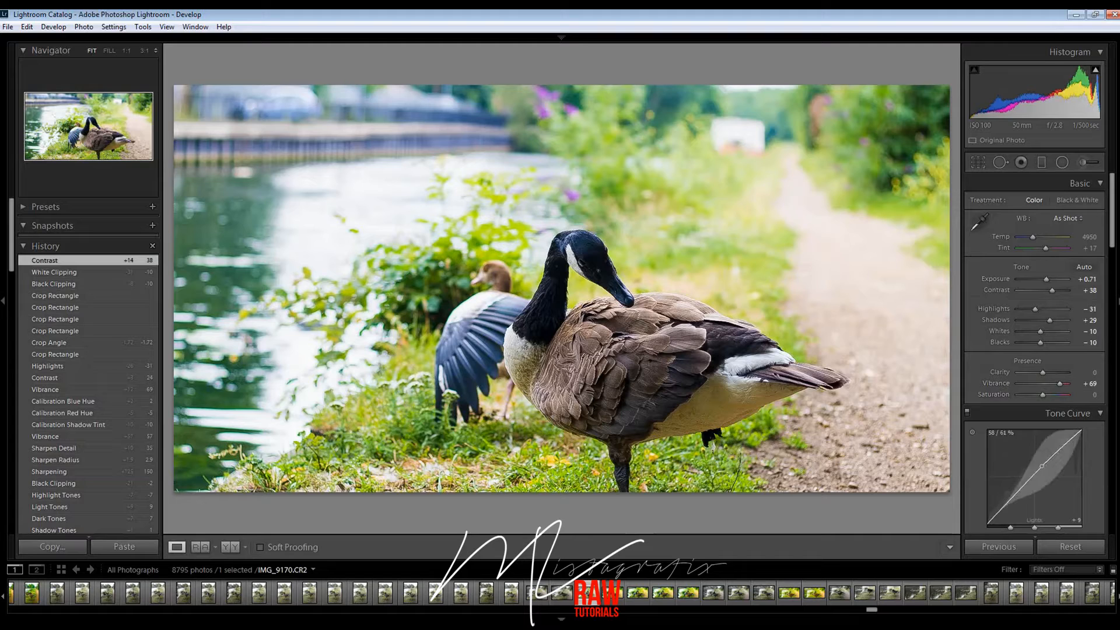
# Step: Set the camera calibration Shadows Tint to -21
pyautogui.scroll(-5, 1026, 408)
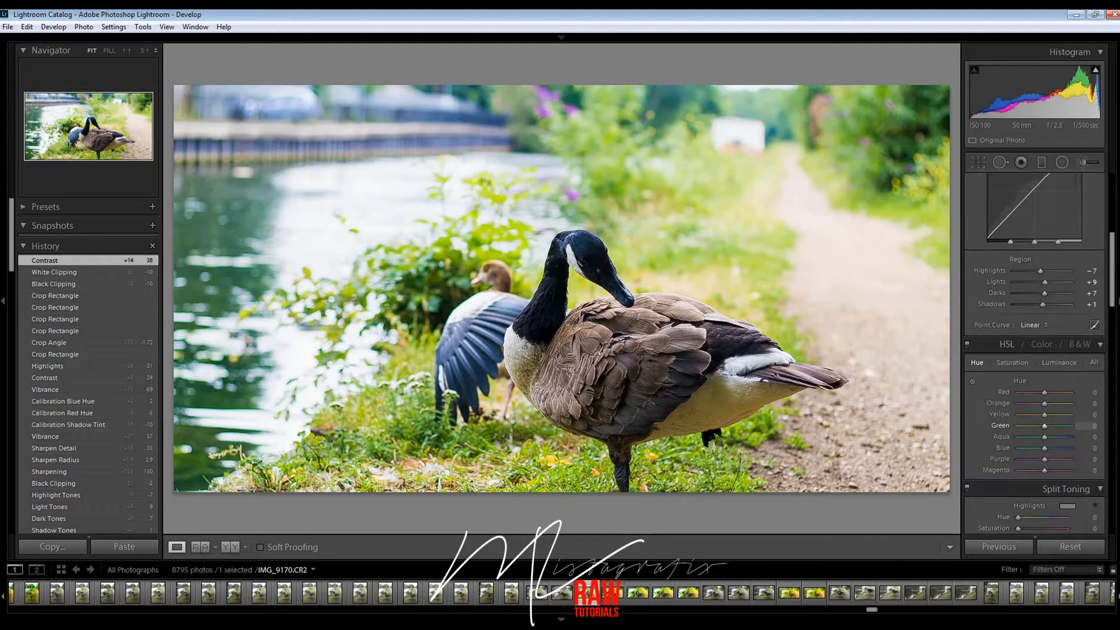
pyautogui.scroll(-10, 1032, 408)
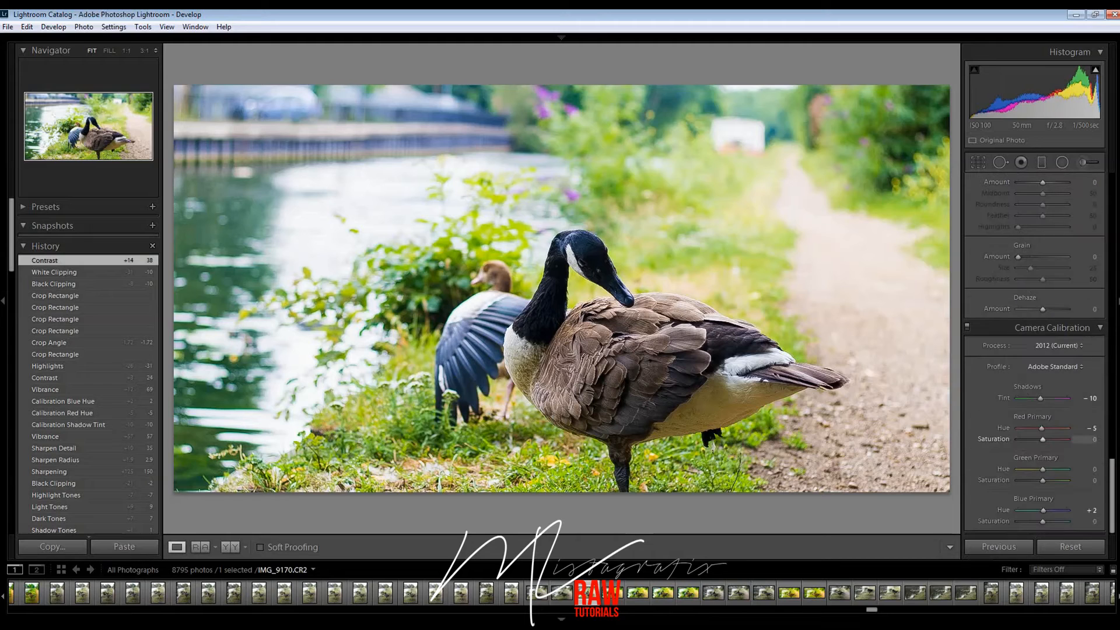
pyautogui.moveTo(1039, 399)
pyautogui.mouseDown()
pyautogui.moveTo(1050, 398)
pyautogui.moveTo(1038, 398)
pyautogui.mouseUp()
pyautogui.moveTo(1041, 398); pyautogui.dragTo(1039, 398)
pyautogui.moveTo(1037, 399)
pyautogui.mouseDown()
pyautogui.moveTo(1048, 398)
pyautogui.moveTo(1038, 398)
pyautogui.mouseUp()
pyautogui.moveTo(1034, 398); pyautogui.dragTo(1037, 398)
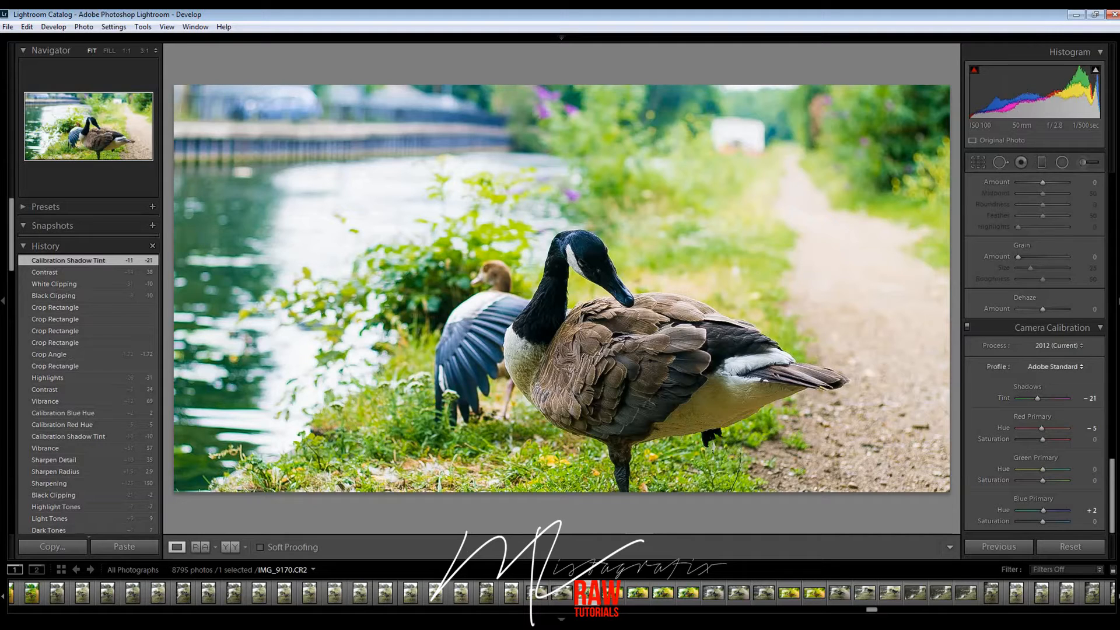
# Step: Try the Camera Faithful, Camera Portrait, Camera Standard, Camera Neutral and Camera Landscape calibration profiles on the photo
pyautogui.click(1055, 367)
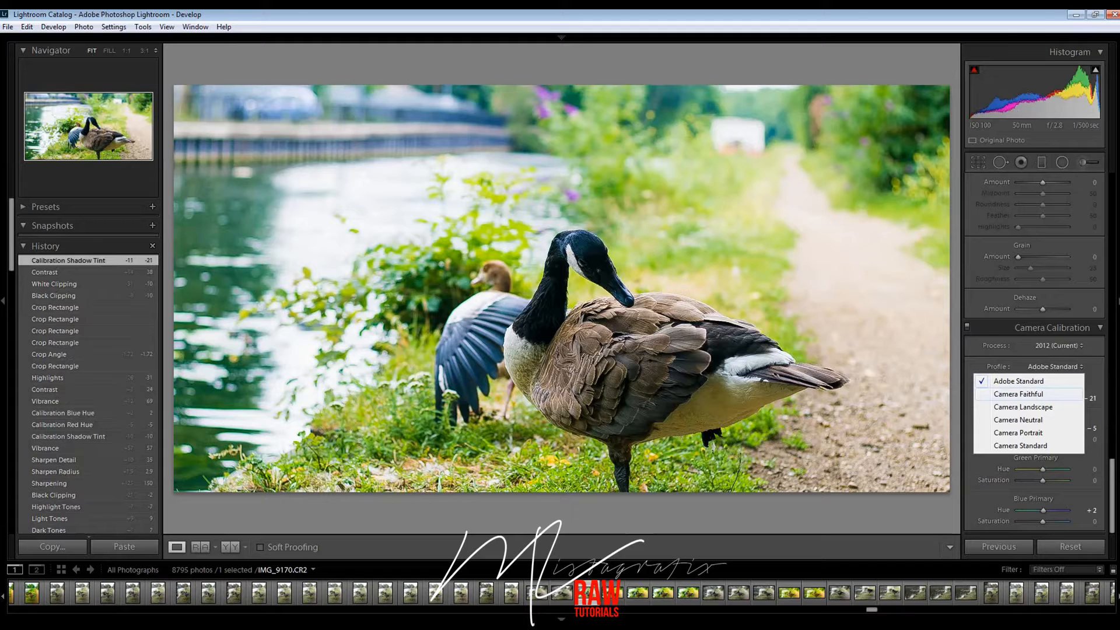
pyautogui.click(1072, 397)
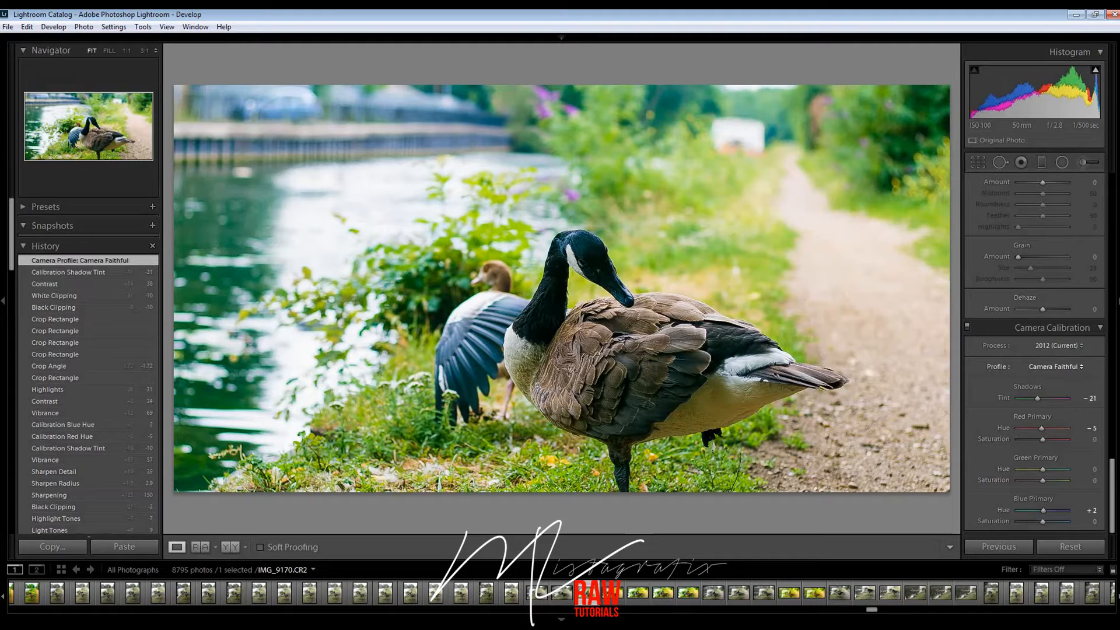
pyautogui.click(1056, 367)
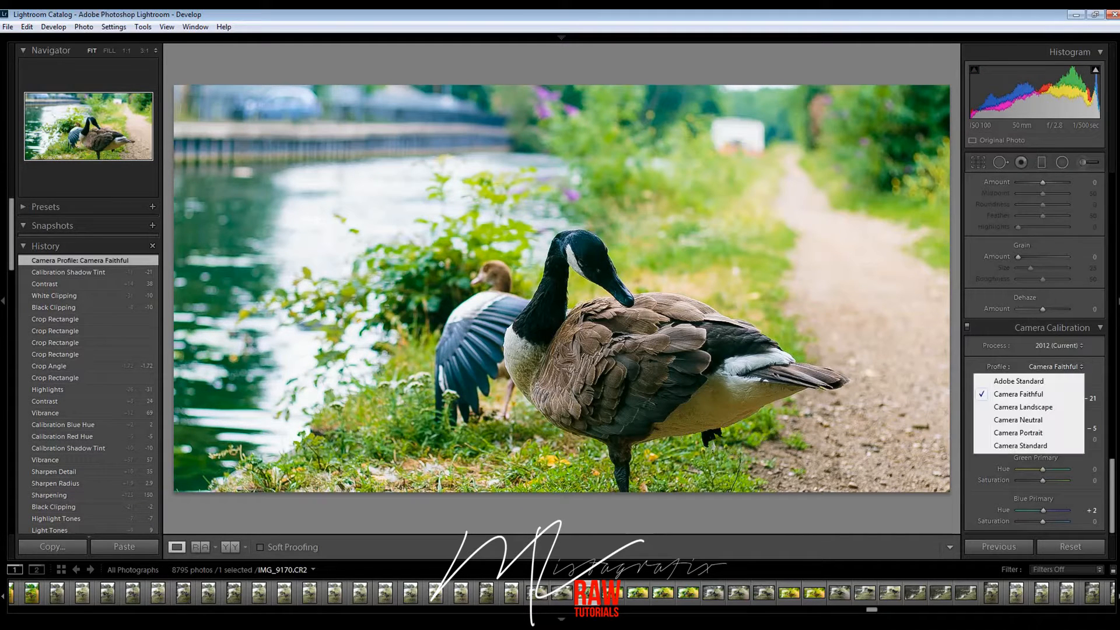
pyautogui.click(1020, 432)
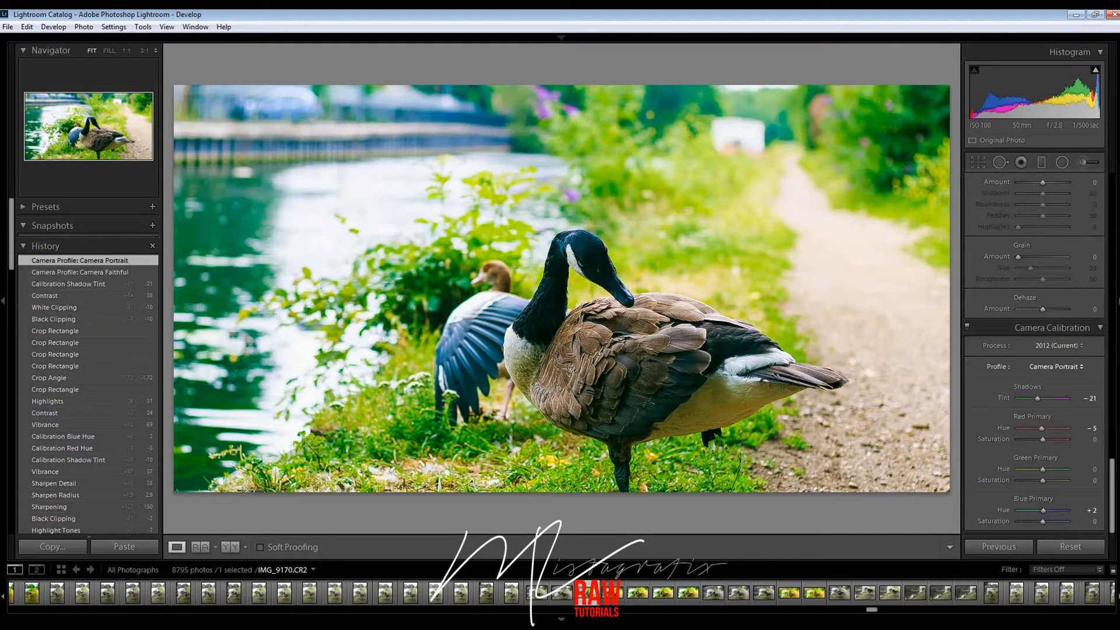
pyautogui.click(1055, 367)
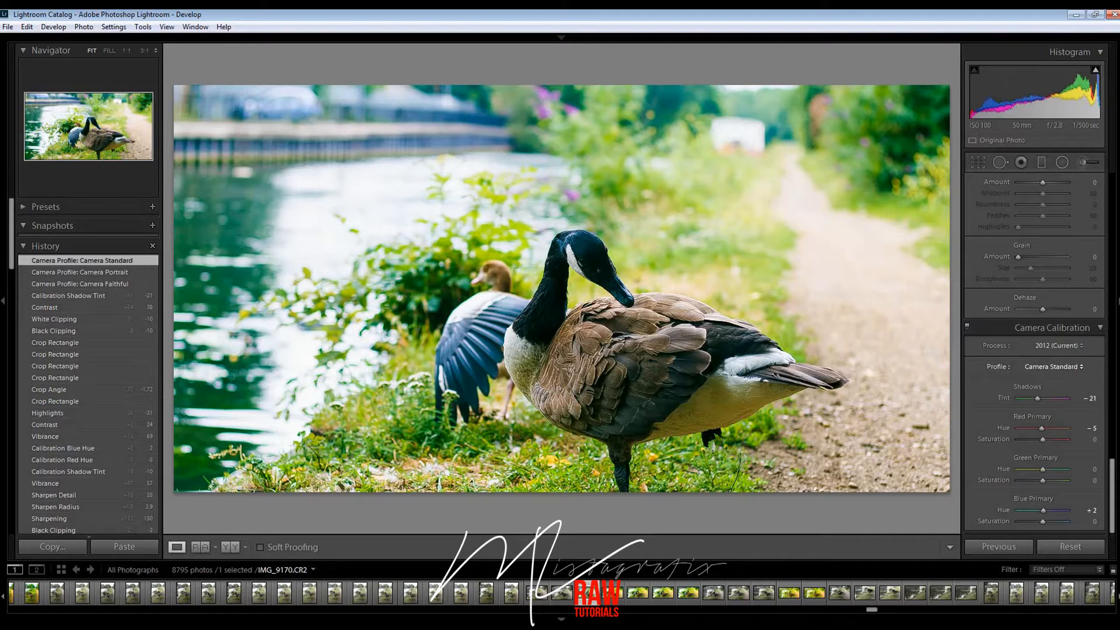
pyautogui.click(1053, 366)
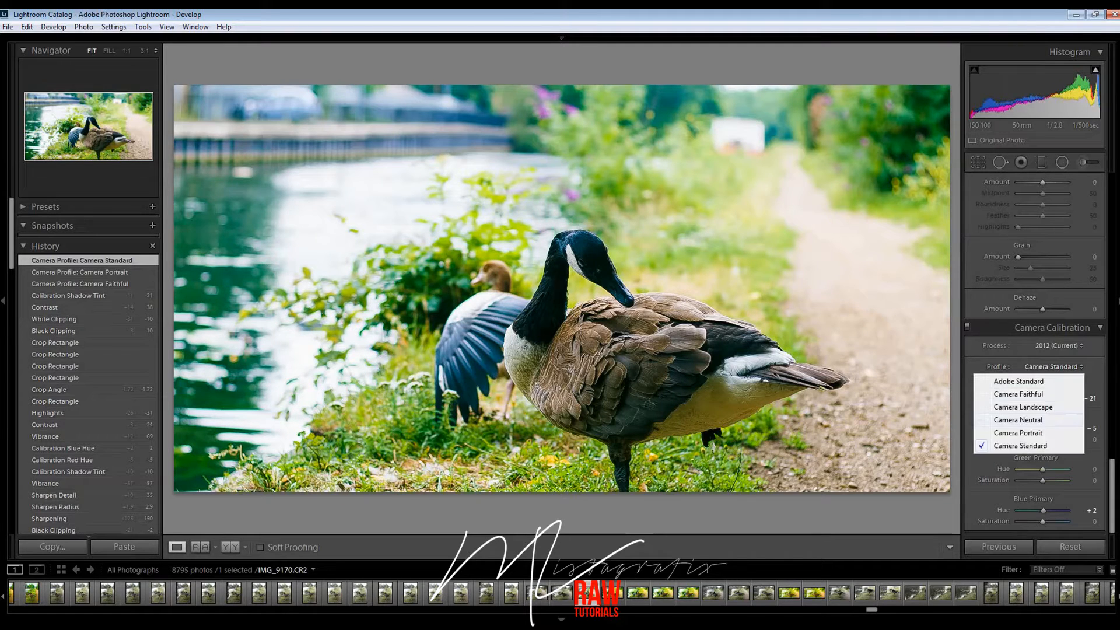
pyautogui.click(1017, 419)
pyautogui.click(1053, 366)
pyautogui.click(1018, 407)
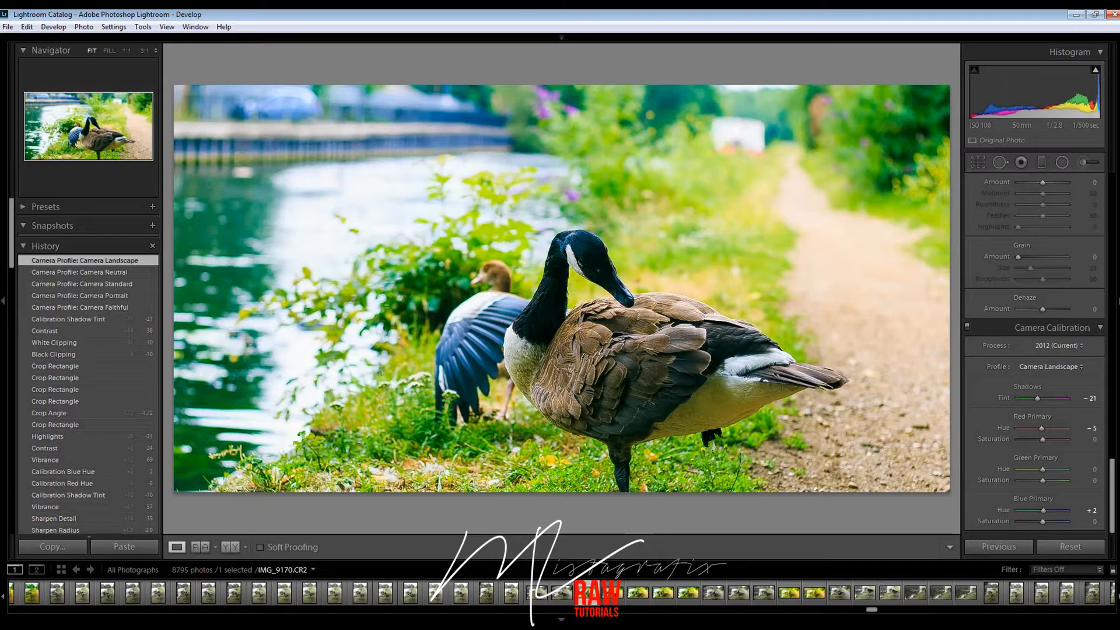
# Step: Try the Camera Faithful, Adobe Standard and Camera Standard profiles again to compare their colours
pyautogui.click(1054, 367)
pyautogui.click(1017, 396)
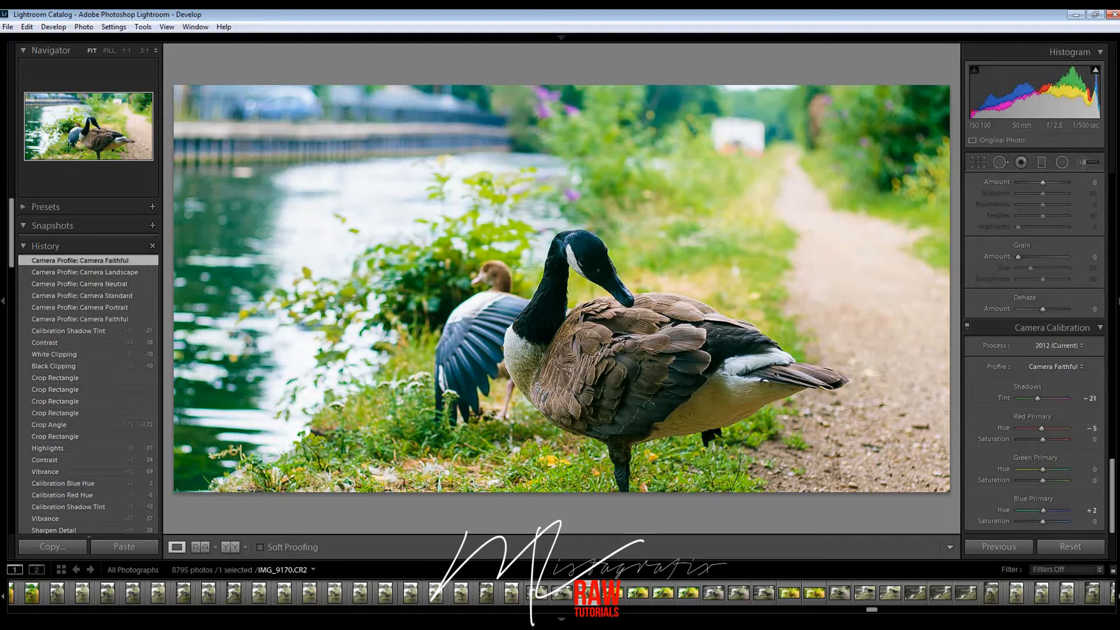
pyautogui.click(1054, 366)
pyautogui.click(1018, 381)
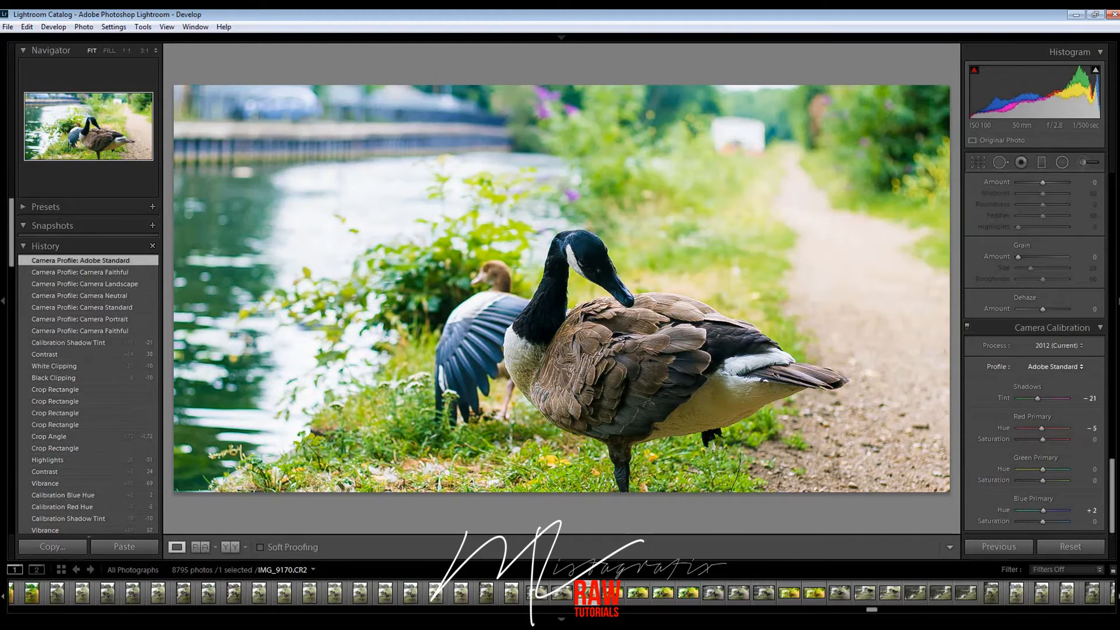
pyautogui.click(1055, 366)
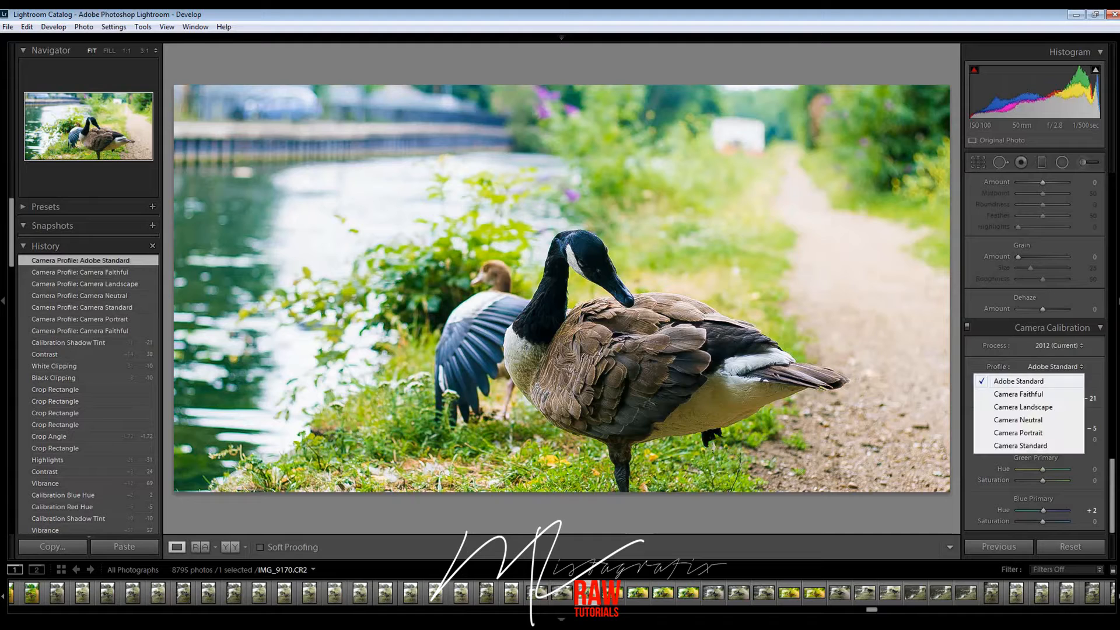
pyautogui.click(1026, 448)
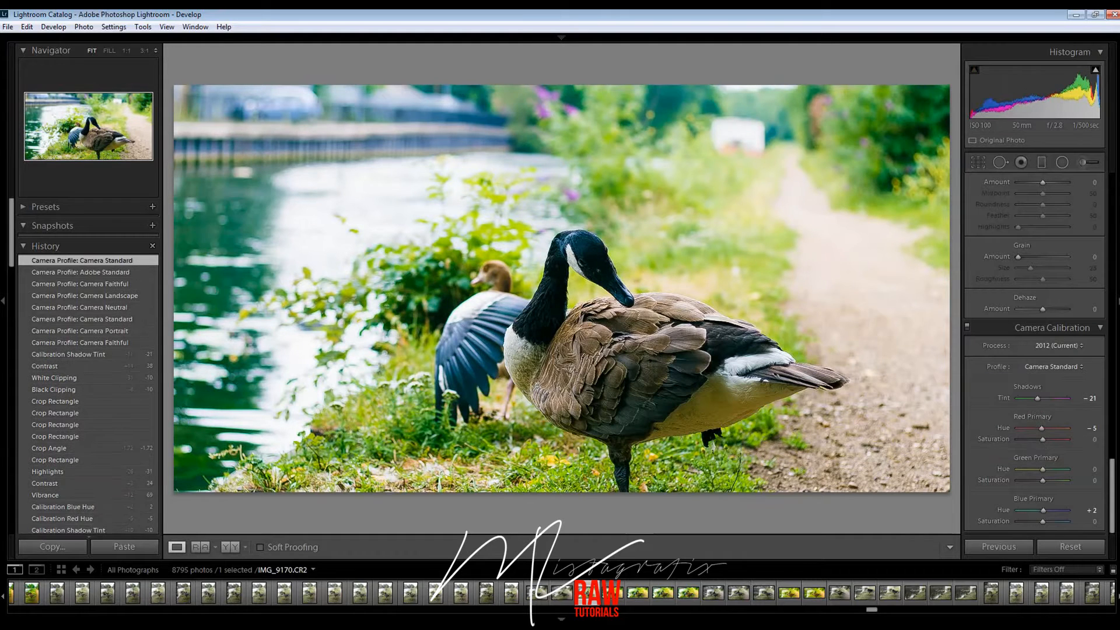
# Step: Set the calibration profile to Camera Portrait and the Shadows Tint to -24
pyautogui.click(1054, 366)
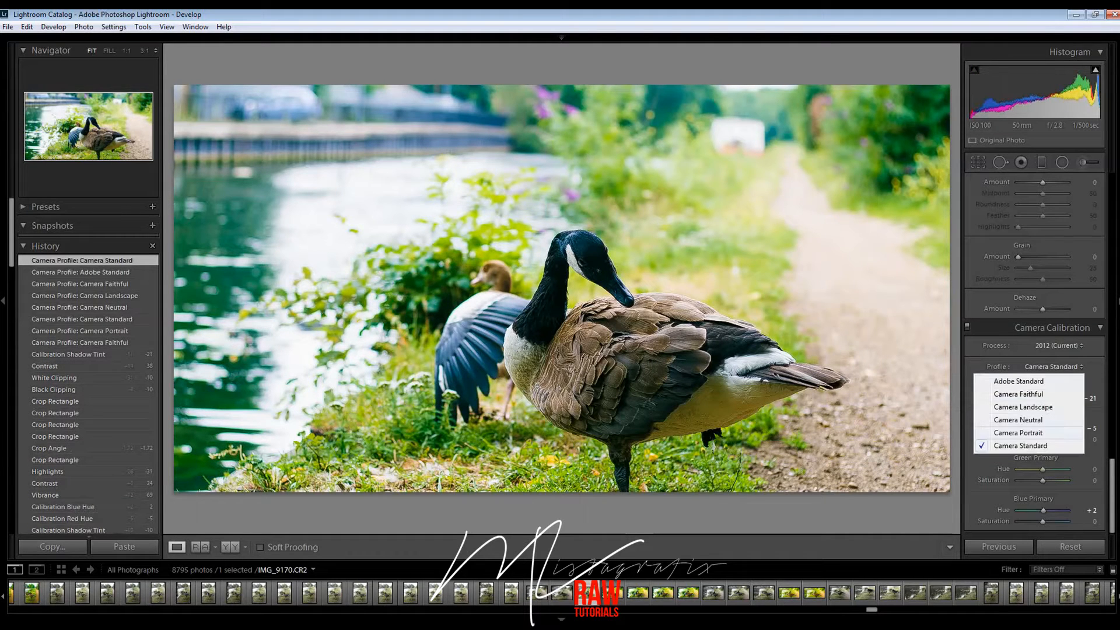
pyautogui.click(1027, 435)
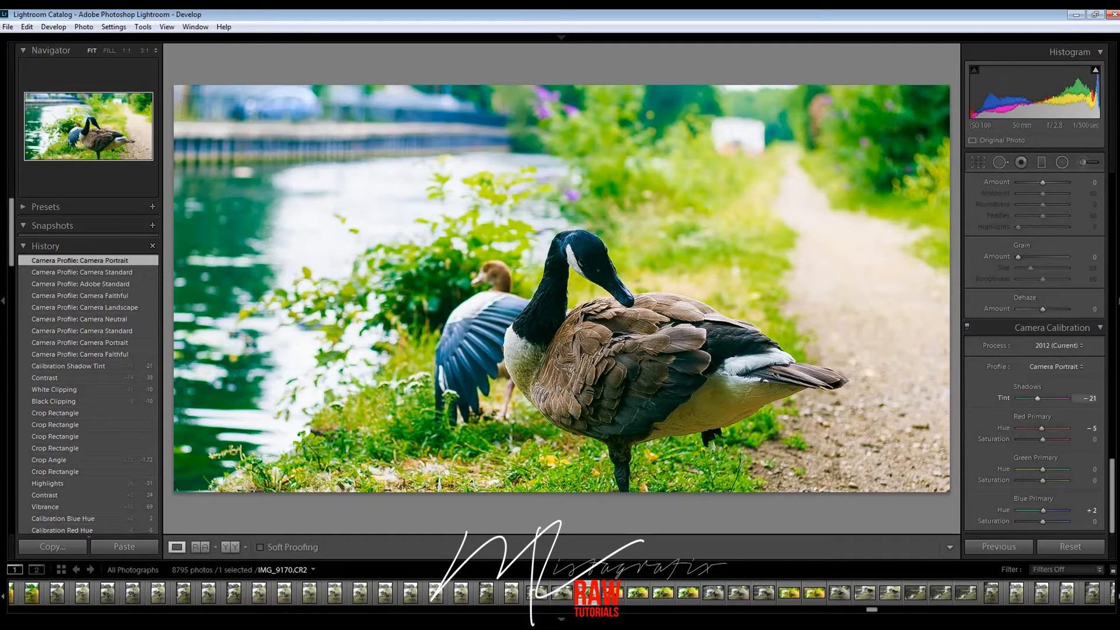
pyautogui.moveTo(1038, 399); pyautogui.dragTo(1037, 398)
# Step: Reduce Vibrance to +48 and set the white balance temperature to 5214
pyautogui.scroll(15, 1034, 350)
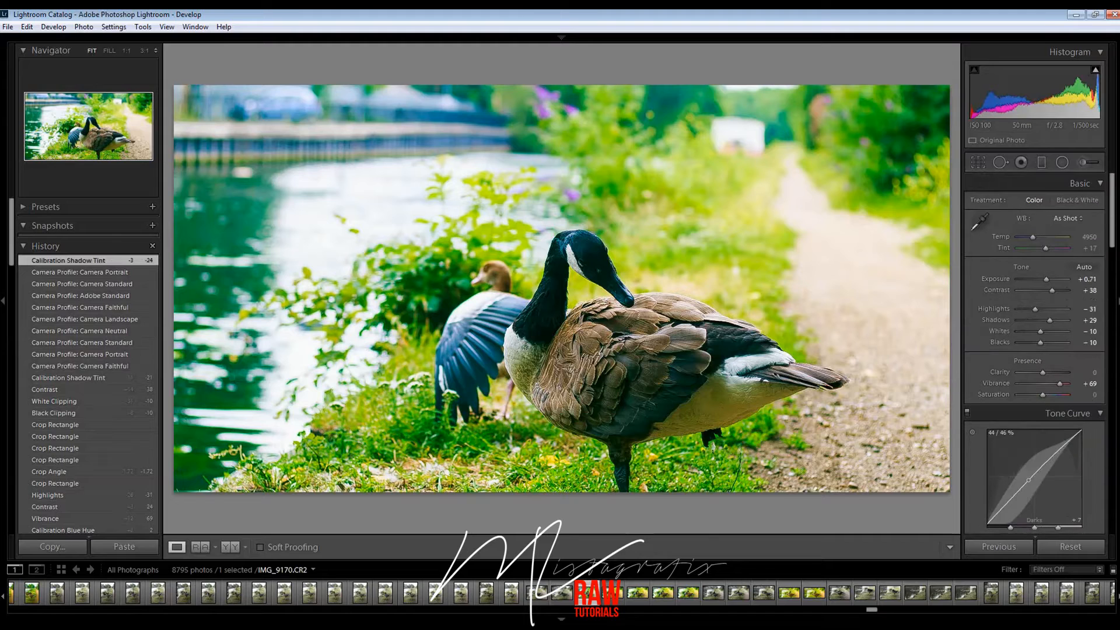
pyautogui.moveTo(1060, 383); pyautogui.dragTo(1059, 383)
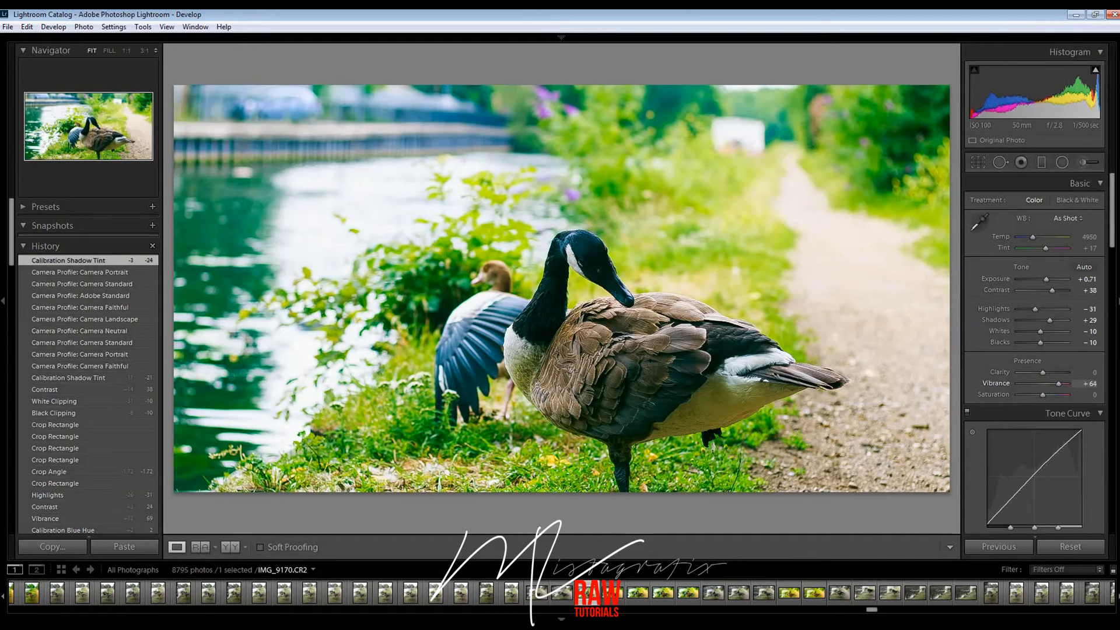
pyautogui.moveTo(1054, 384); pyautogui.dragTo(1054, 383)
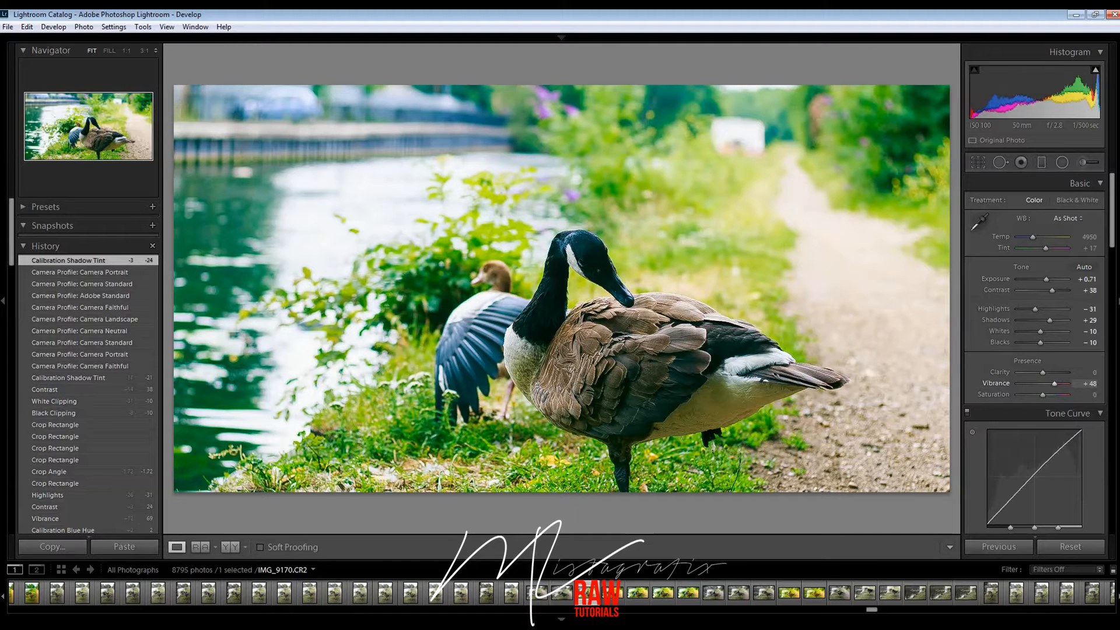
pyautogui.moveTo(1033, 236); pyautogui.dragTo(1045, 248)
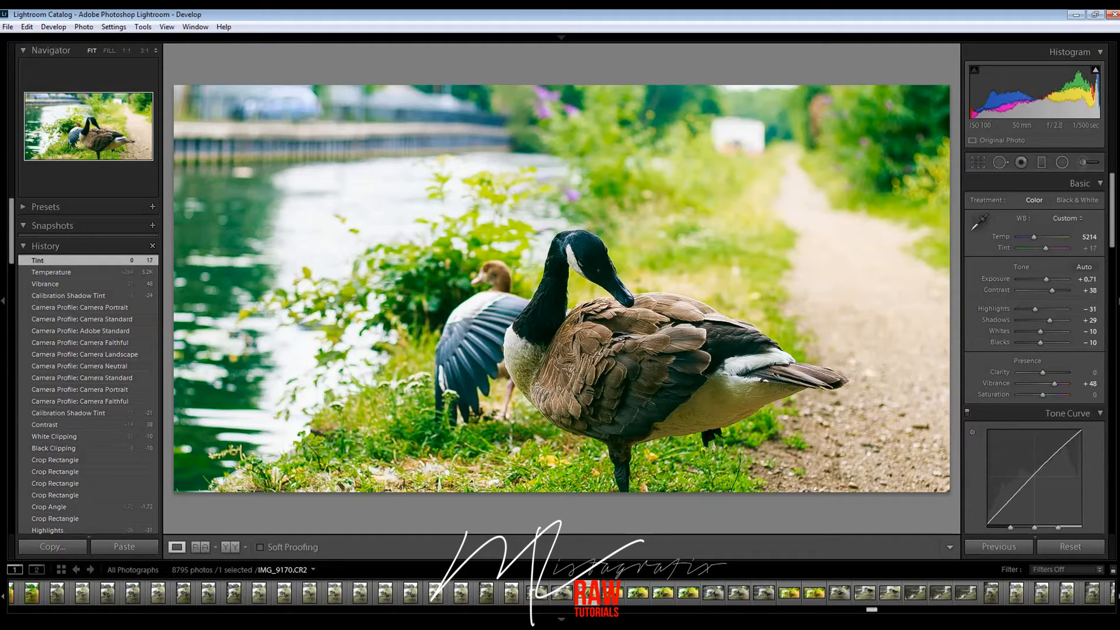
# Step: Compare the edited raw photo with the reference version mistafx2019 (1 of 1)-6.JPG and return to the raw photo
pyautogui.click(612, 593)
pyautogui.click(613, 593)
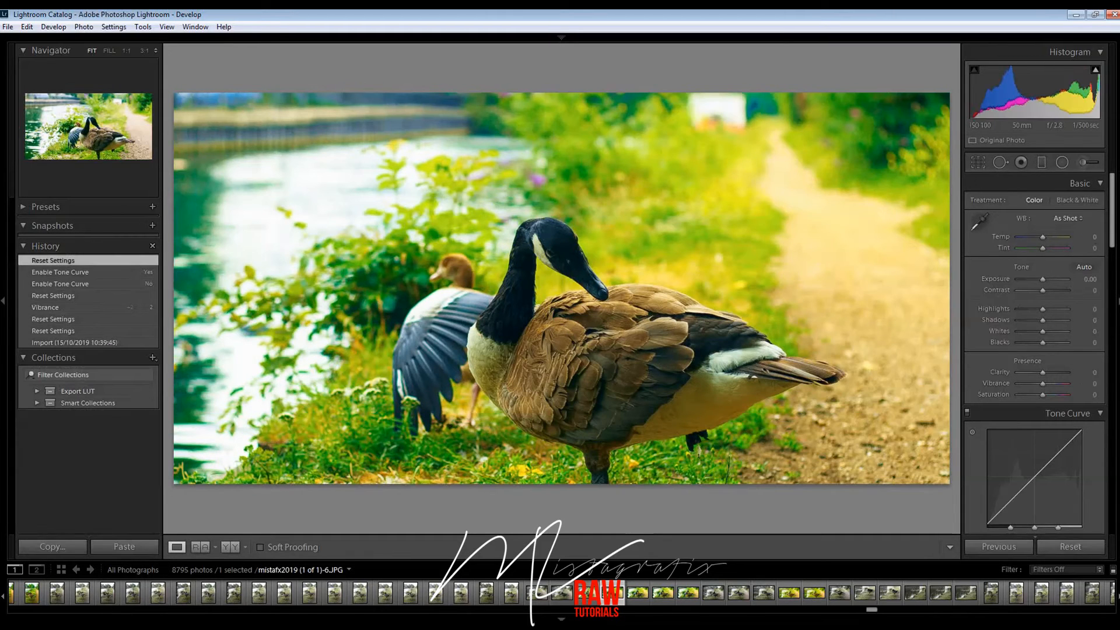
pyautogui.click(588, 593)
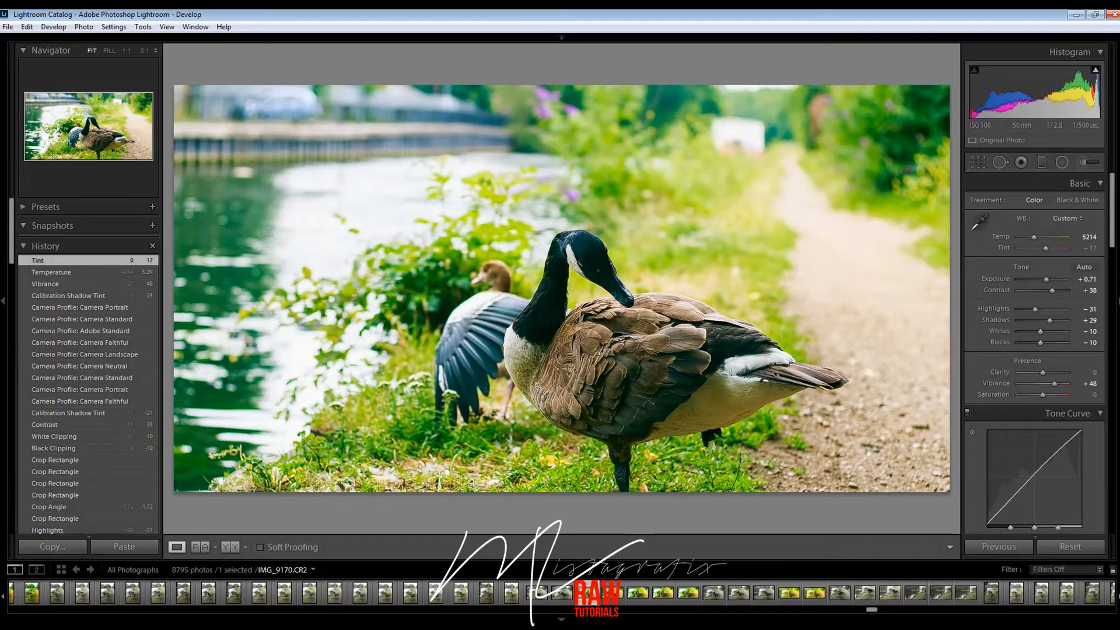
# Step: Crop the raw photo to a narrower panoramic strip by trimming the top and bottom edges, and apply the crop
pyautogui.press('r')
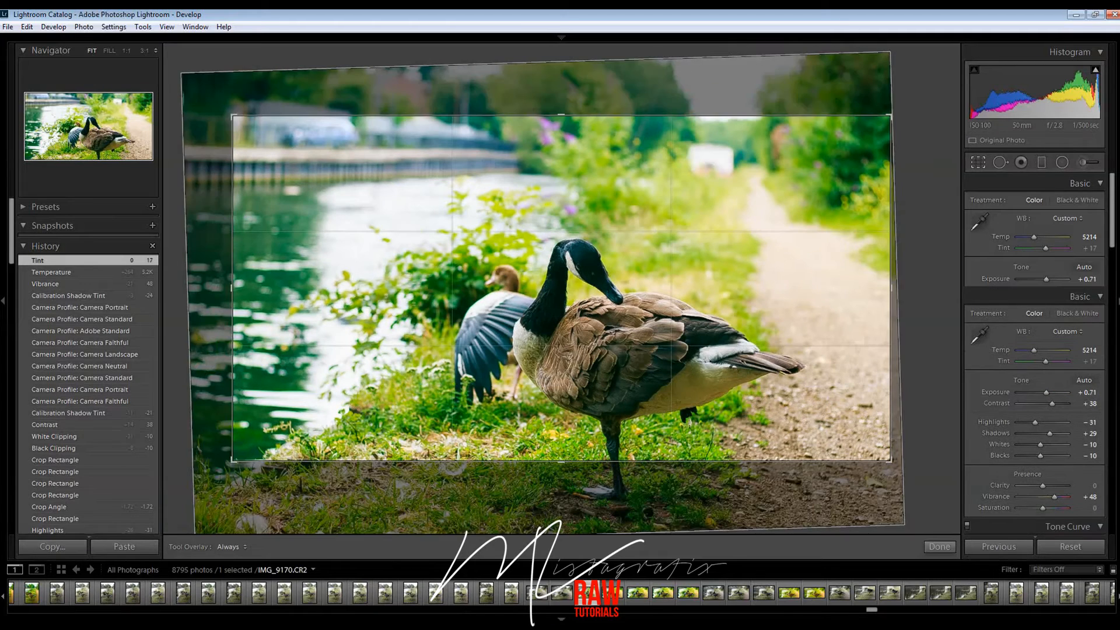
pyautogui.moveTo(561, 116); pyautogui.dragTo(561, 140)
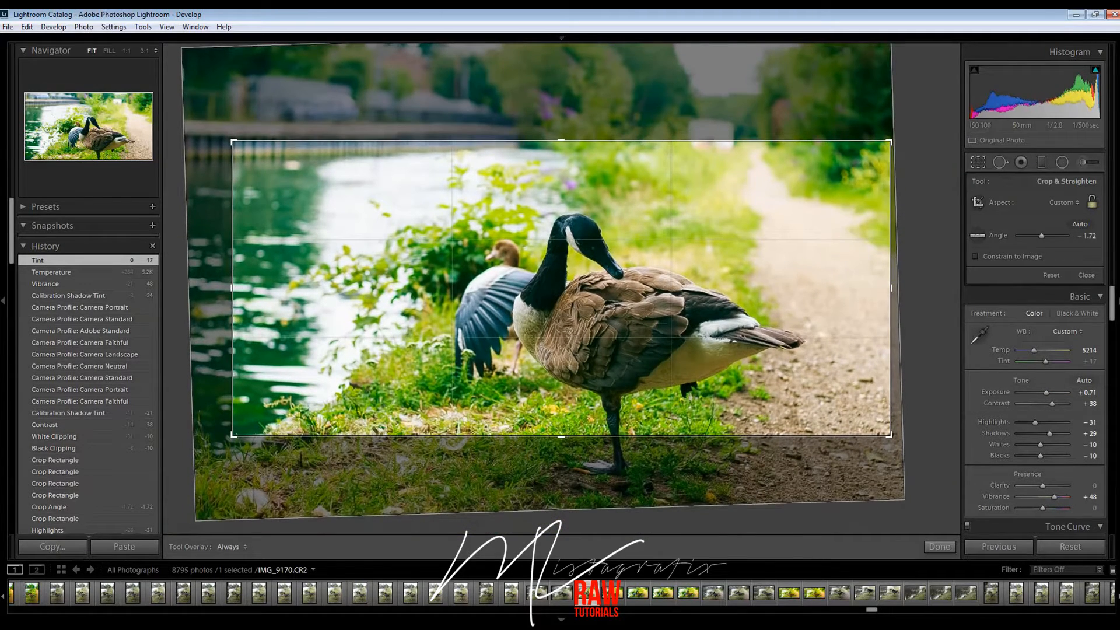
pyautogui.moveTo(561, 436); pyautogui.dragTo(561, 431)
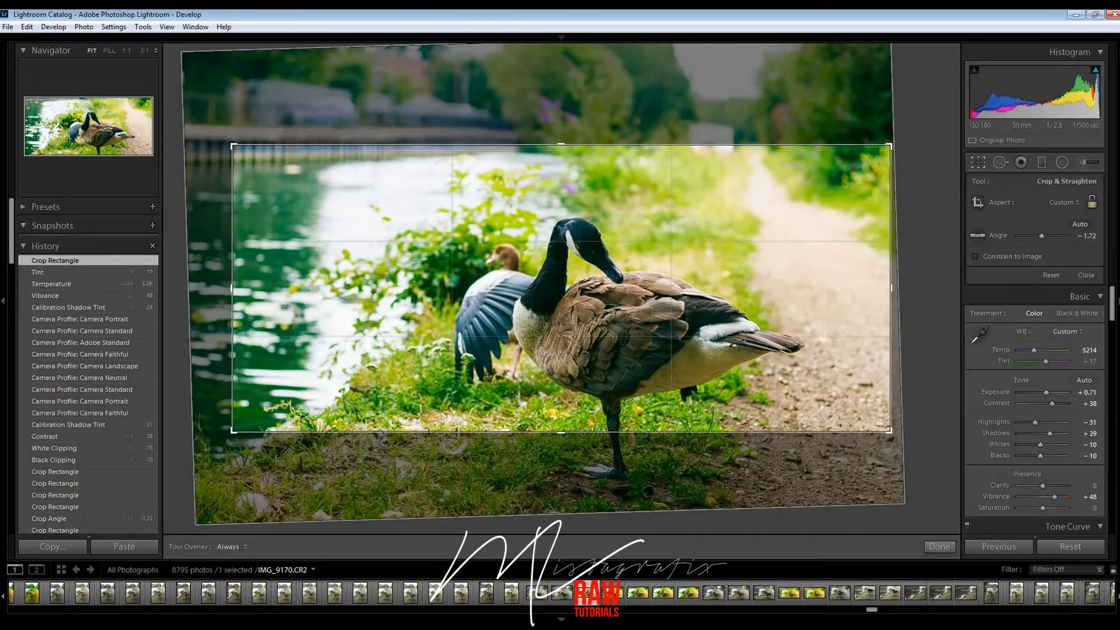
pyautogui.press('Return')
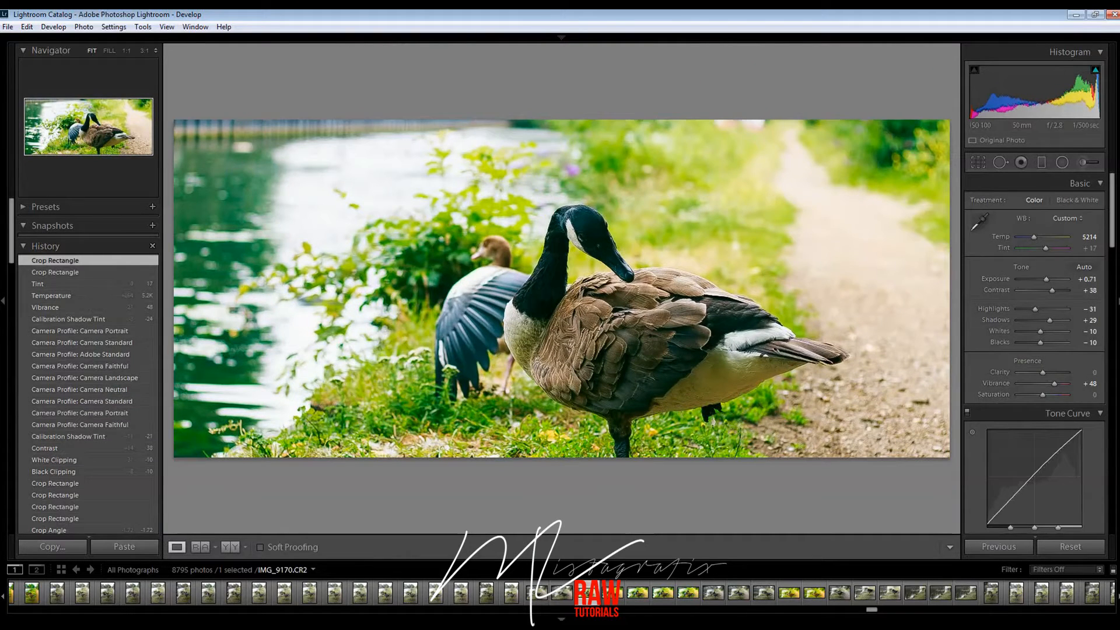
# Step: Check the newly cropped photo against the reference JPG once more, then go back to IMG_9170.CR2
pyautogui.press('Right')
pyautogui.press('Right')
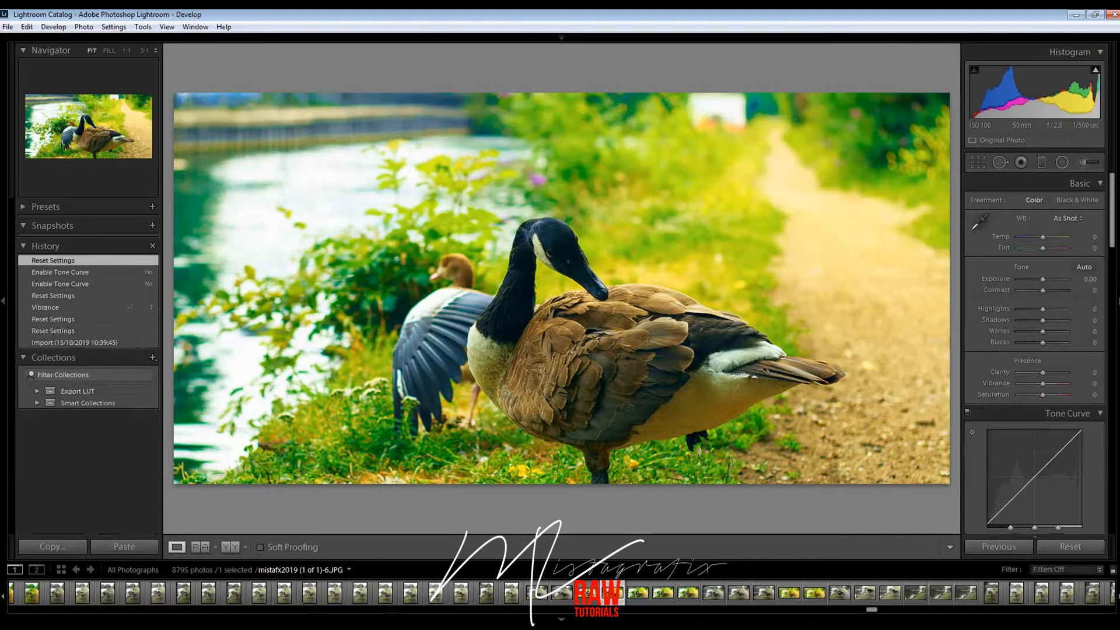
pyautogui.click(587, 593)
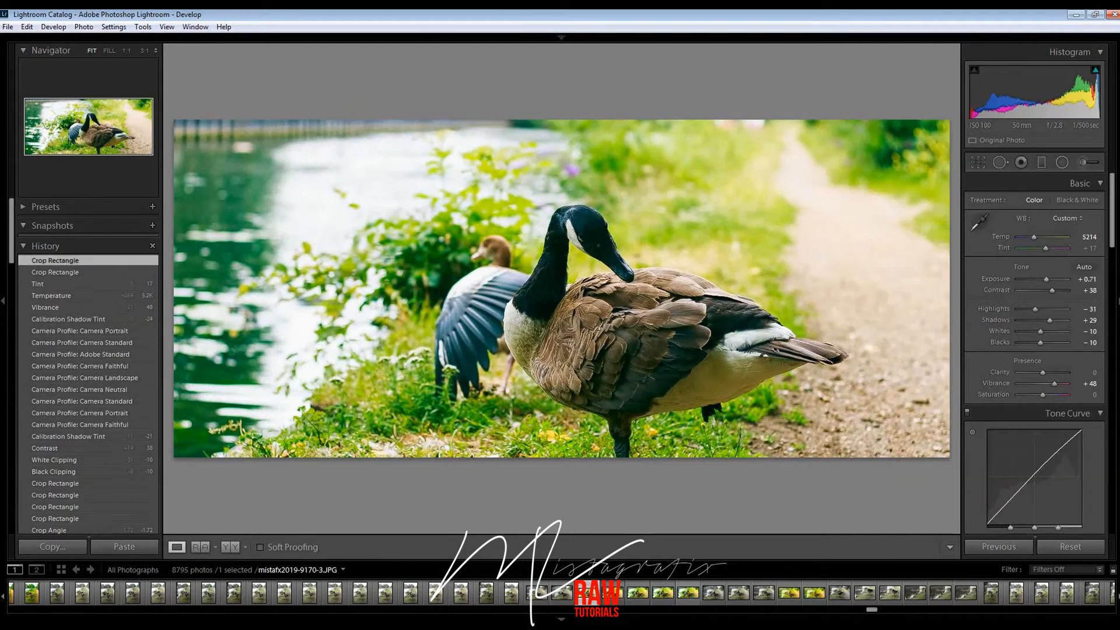
# Step: Recrop the goose photo by moving the left edge inward and extending the top edge upward, applying each crop
pyautogui.press('r')
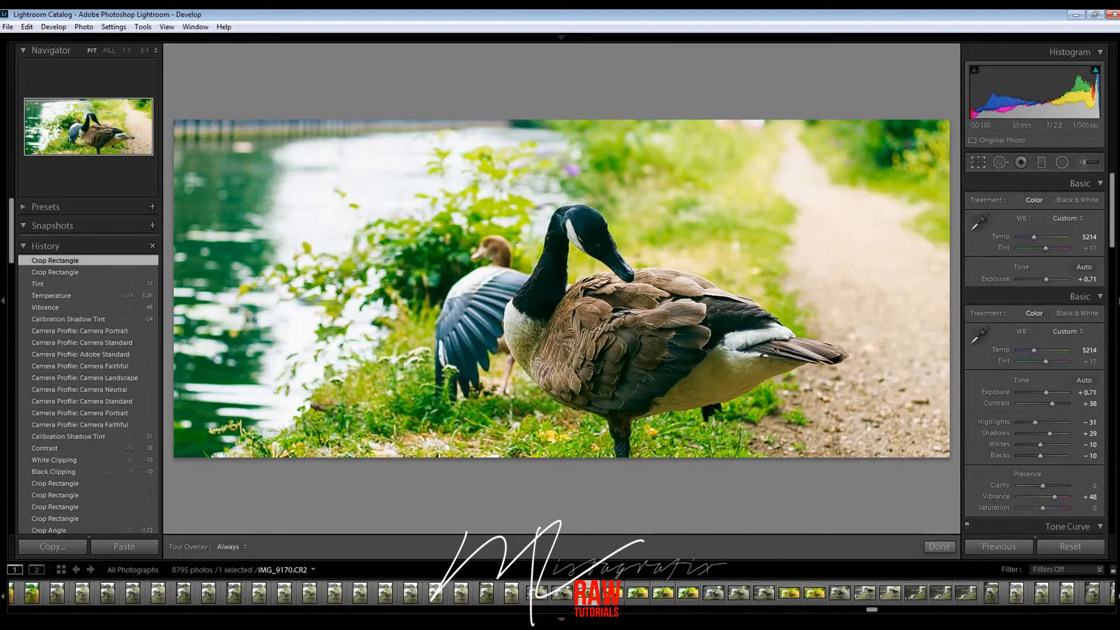
pyautogui.moveTo(232, 288); pyautogui.dragTo(257, 288)
pyautogui.press('Return')
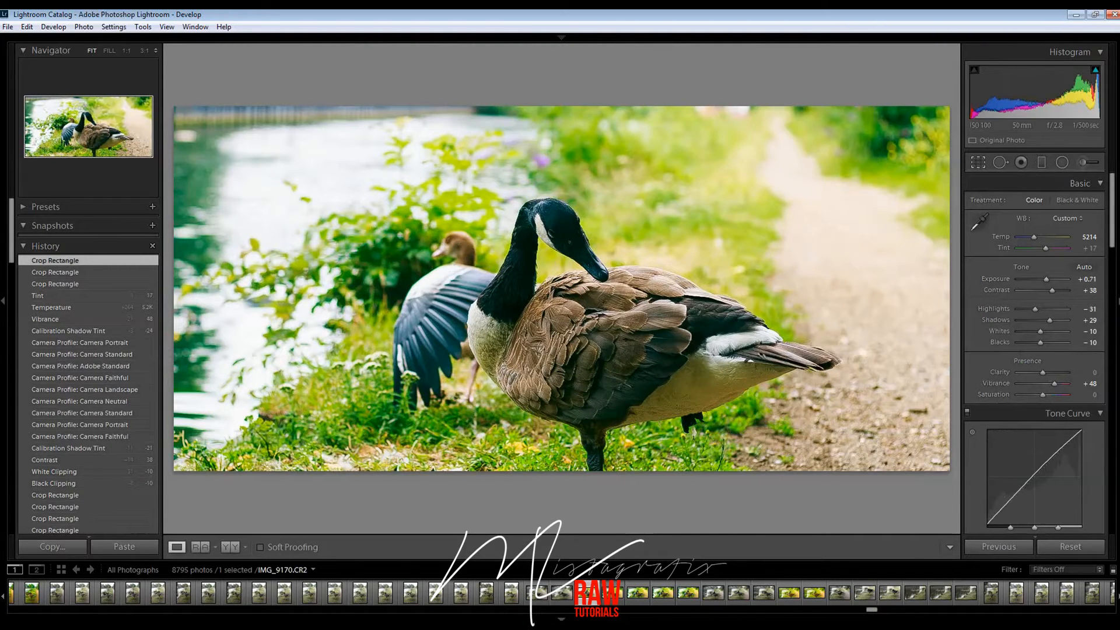
pyautogui.press('r')
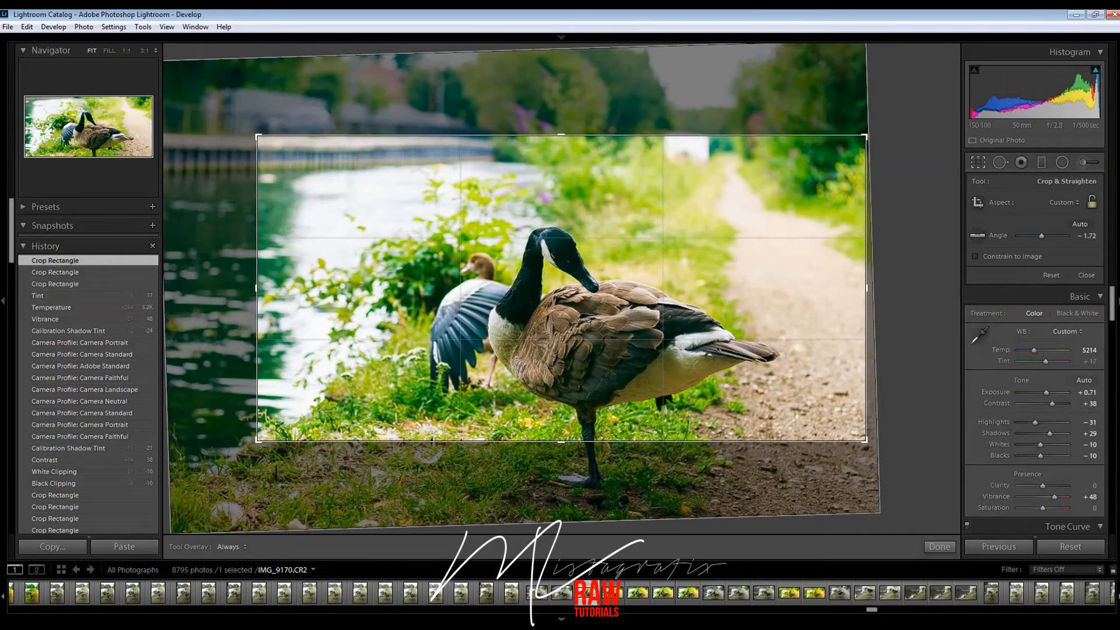
pyautogui.moveTo(561, 135); pyautogui.dragTo(561, 135)
pyautogui.press('Return')
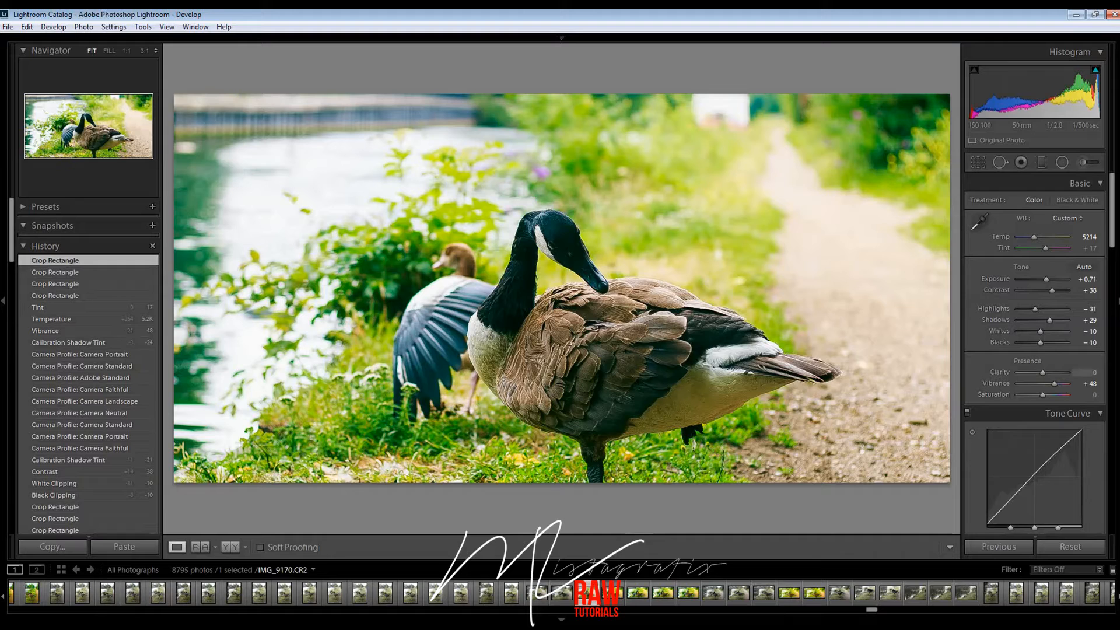
# Step: Raise Vibrance to +71 and try the Camera Landscape, Camera Standard, Camera Portrait and Adobe Standard calibration profiles
pyautogui.moveTo(1054, 383); pyautogui.dragTo(1060, 383)
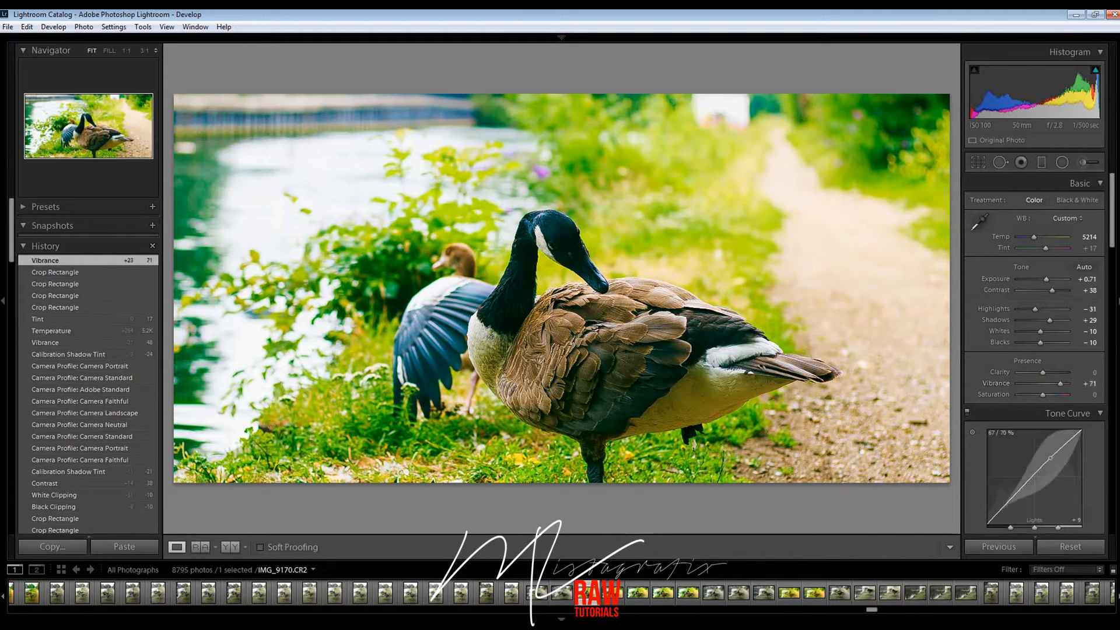
pyautogui.scroll(-15, 1034, 350)
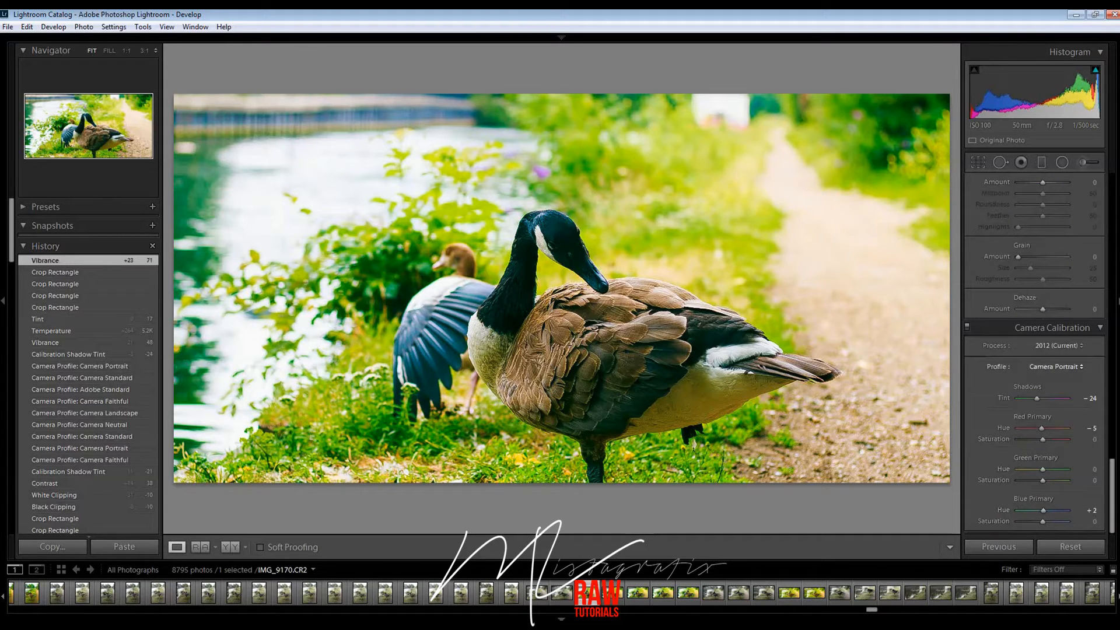
pyautogui.click(1055, 367)
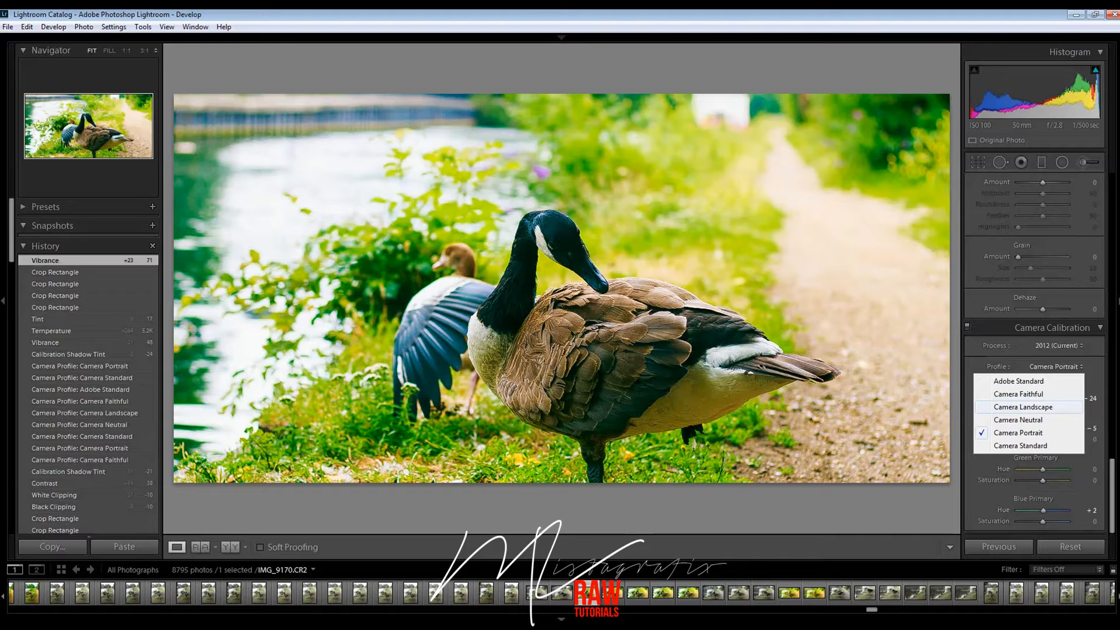
pyautogui.click(991, 407)
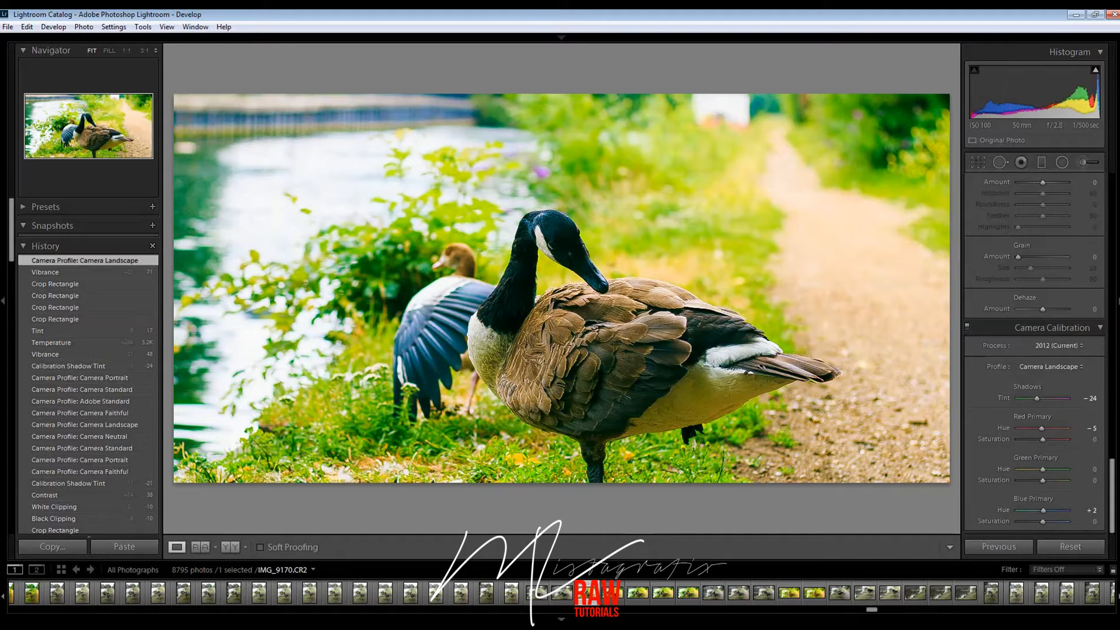
pyautogui.click(1049, 366)
pyautogui.click(1020, 443)
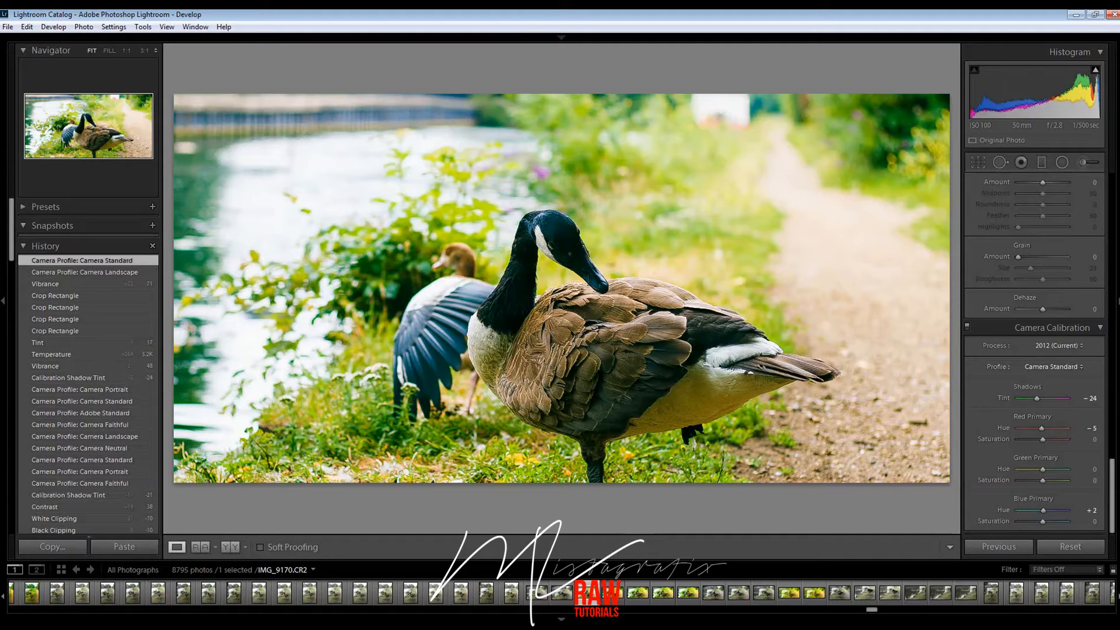
pyautogui.click(1053, 367)
pyautogui.click(1018, 432)
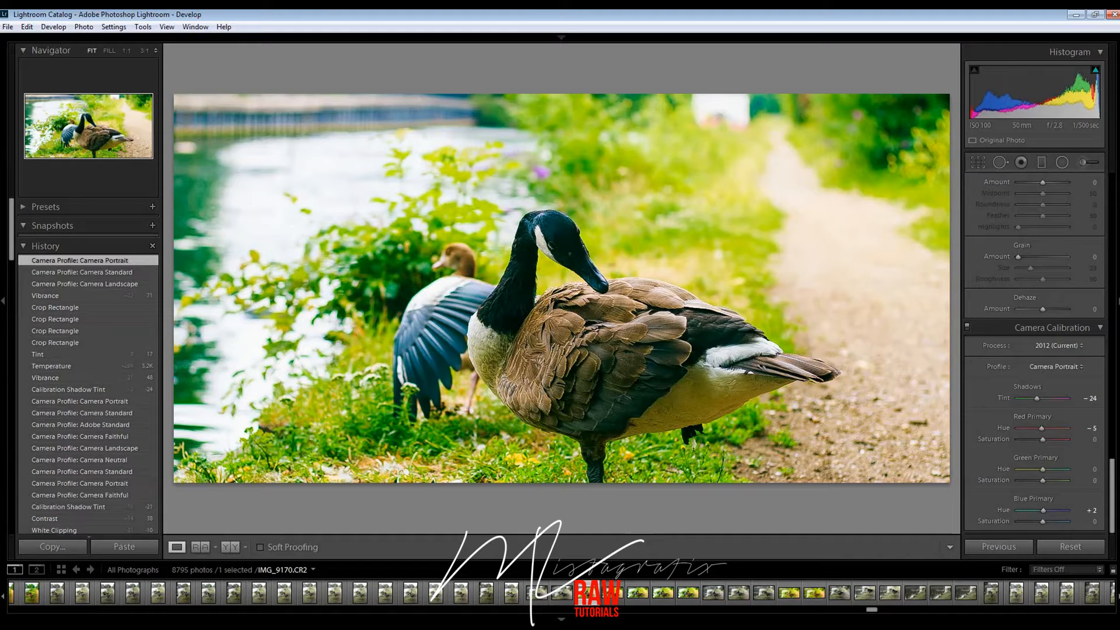
pyautogui.click(1053, 367)
pyautogui.click(1027, 381)
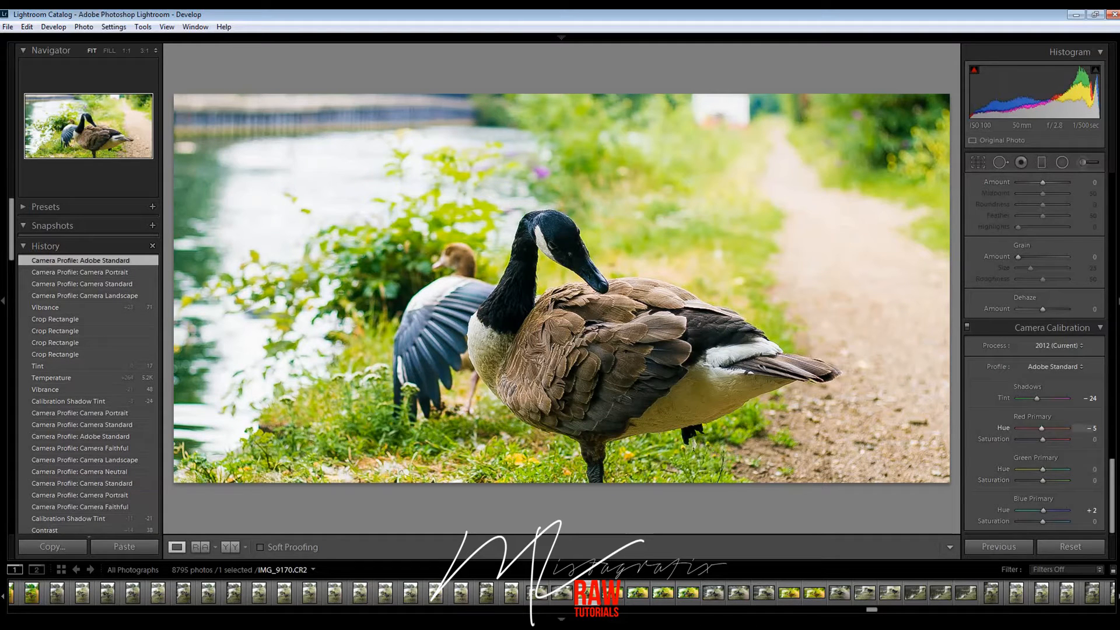
# Step: Set the calibration Green Primary hue to +62 and saturation to +100, and the Blue Primary hue to +5
pyautogui.moveTo(1043, 470); pyautogui.dragTo(1055, 469)
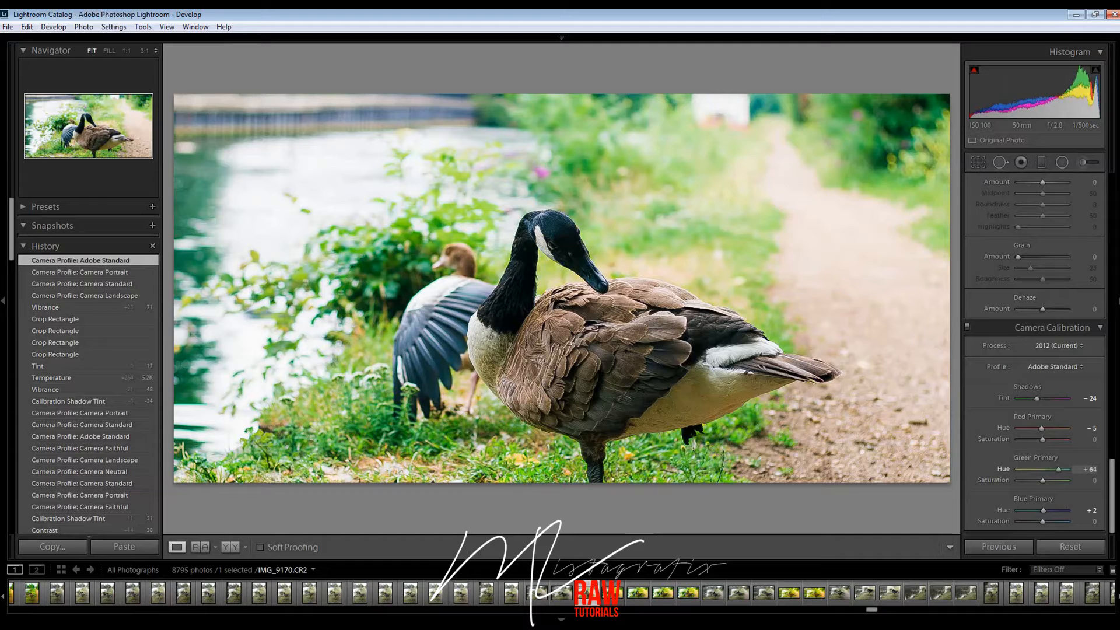
pyautogui.moveTo(1049, 470)
pyautogui.mouseDown()
pyautogui.moveTo(1039, 470)
pyautogui.moveTo(1052, 470)
pyautogui.mouseUp()
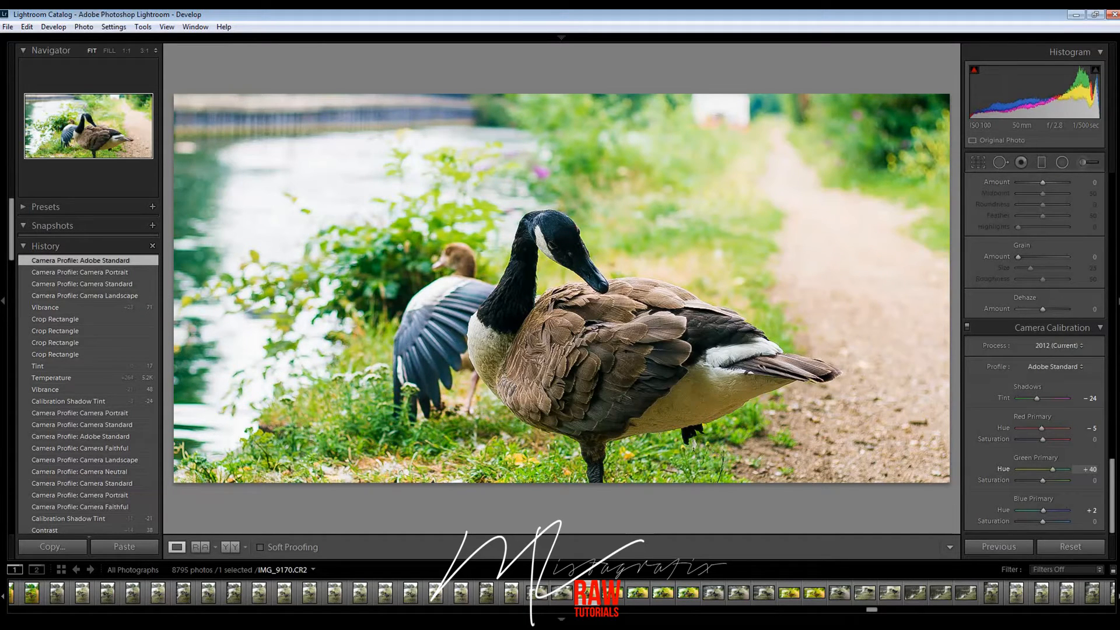
pyautogui.moveTo(1041, 510); pyautogui.dragTo(1068, 481)
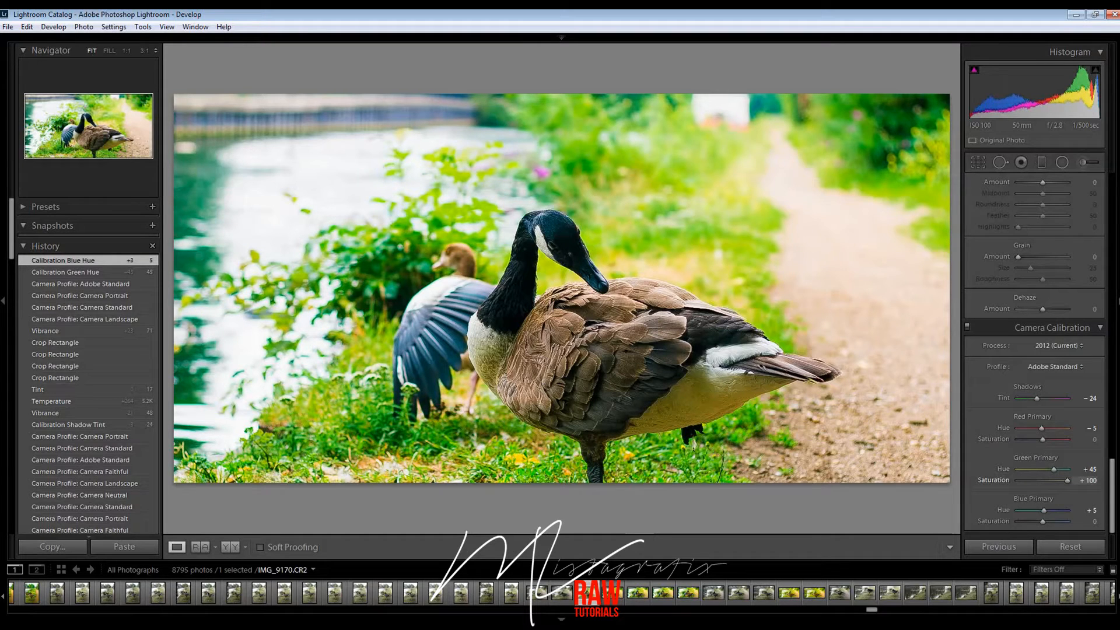
pyautogui.moveTo(1054, 469); pyautogui.dragTo(1059, 469)
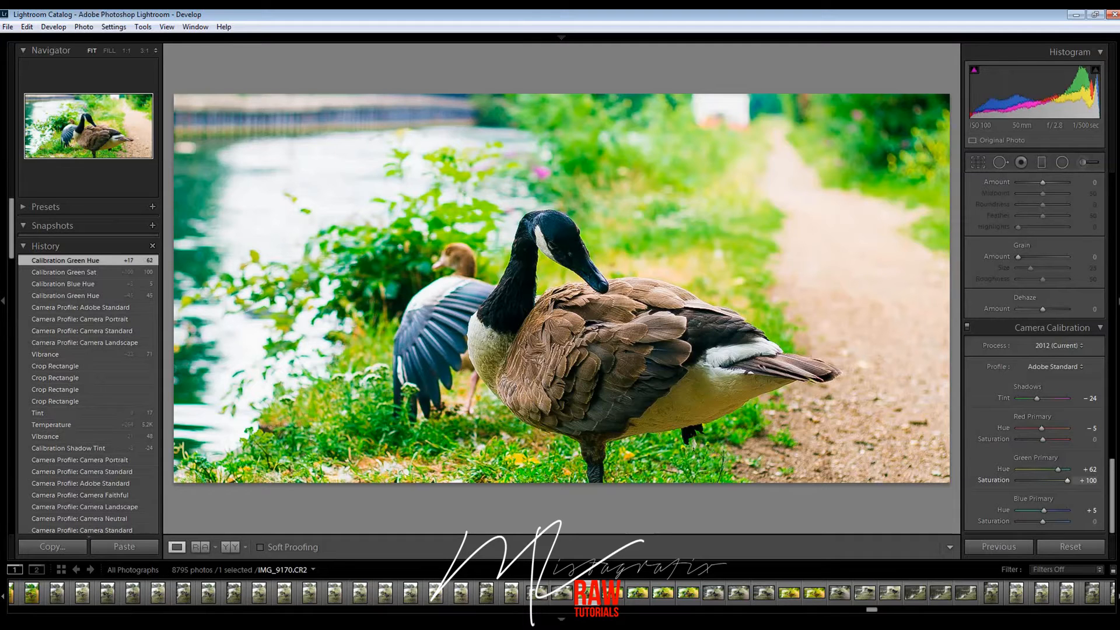
pyautogui.scroll(8, 1036, 350)
pyautogui.scroll(-8, 1035, 350)
pyautogui.scroll(10, 1004, 397)
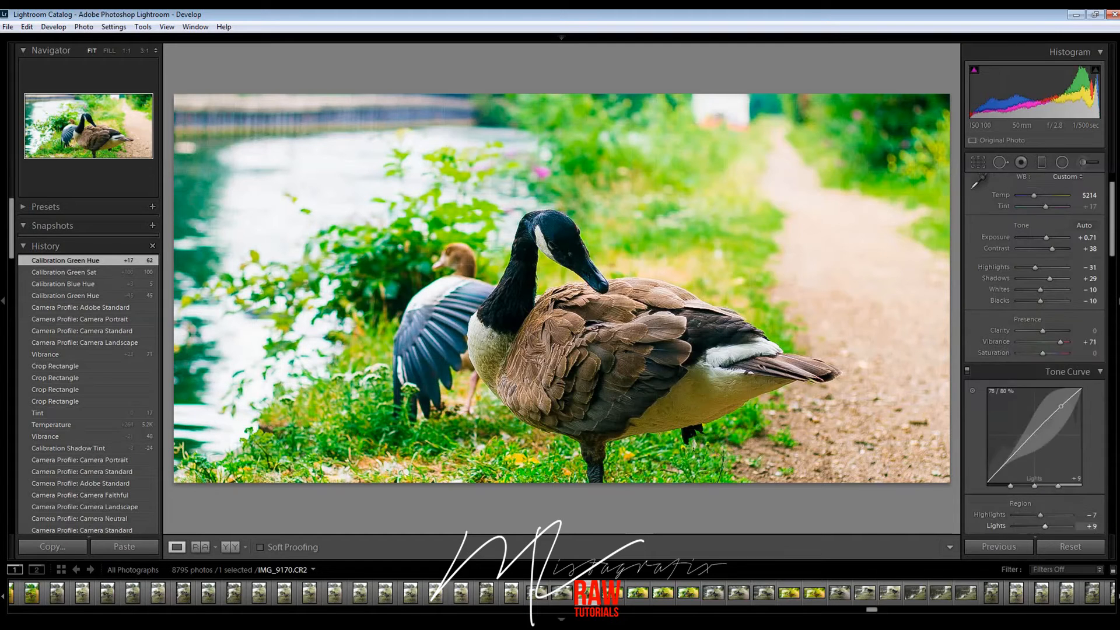
pyautogui.scroll(1, 1035, 408)
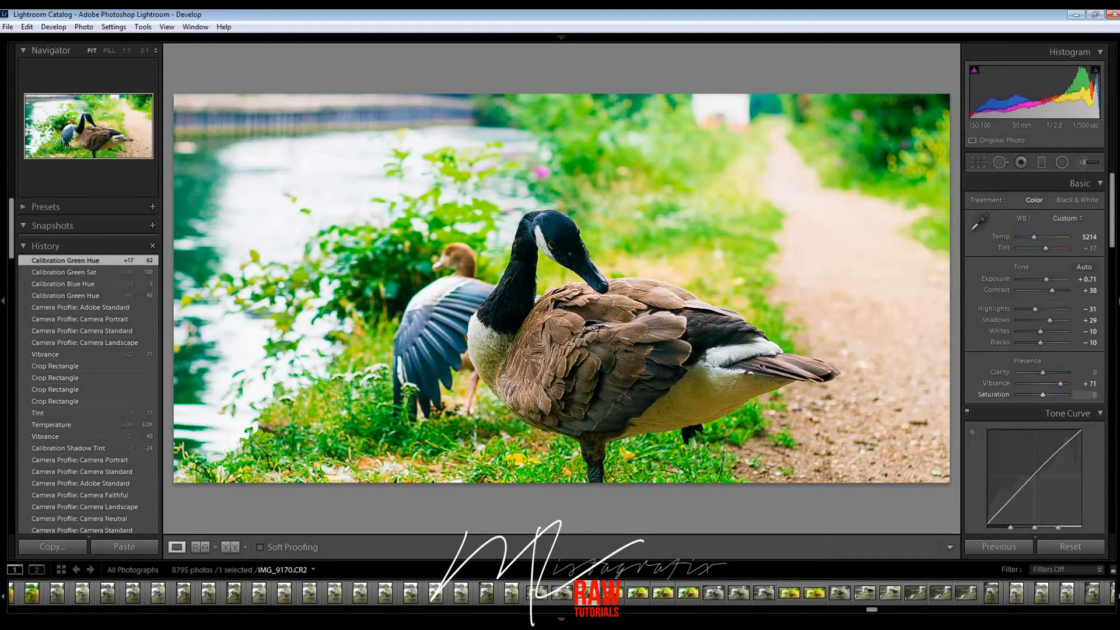
pyautogui.scroll(-5, 1035, 350)
pyautogui.scroll(-3, 1035, 350)
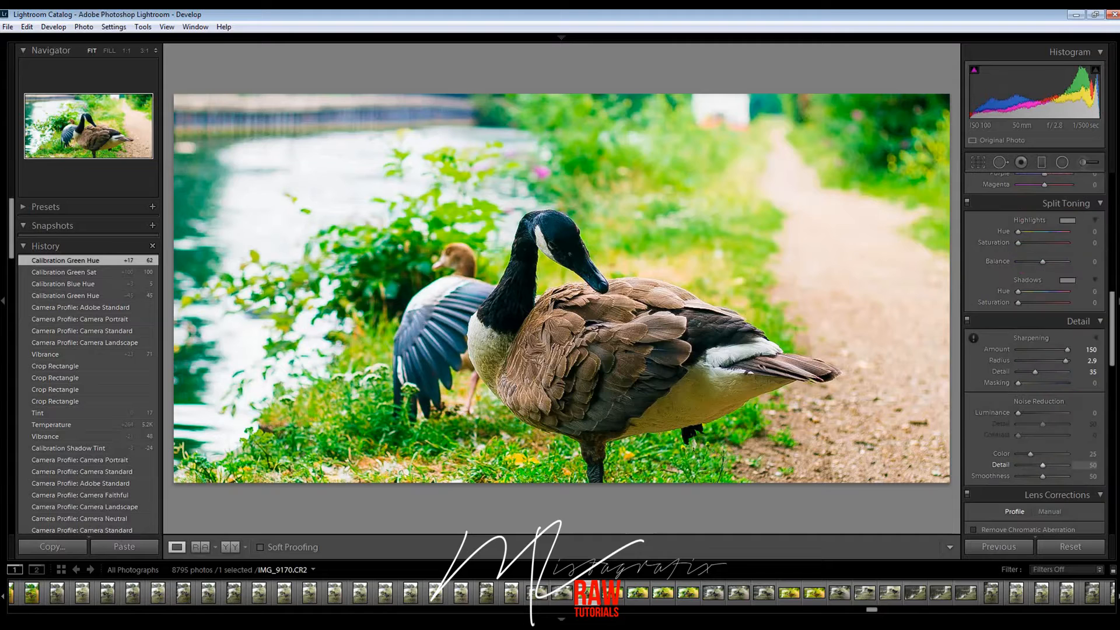
pyautogui.scroll(8, 1035, 350)
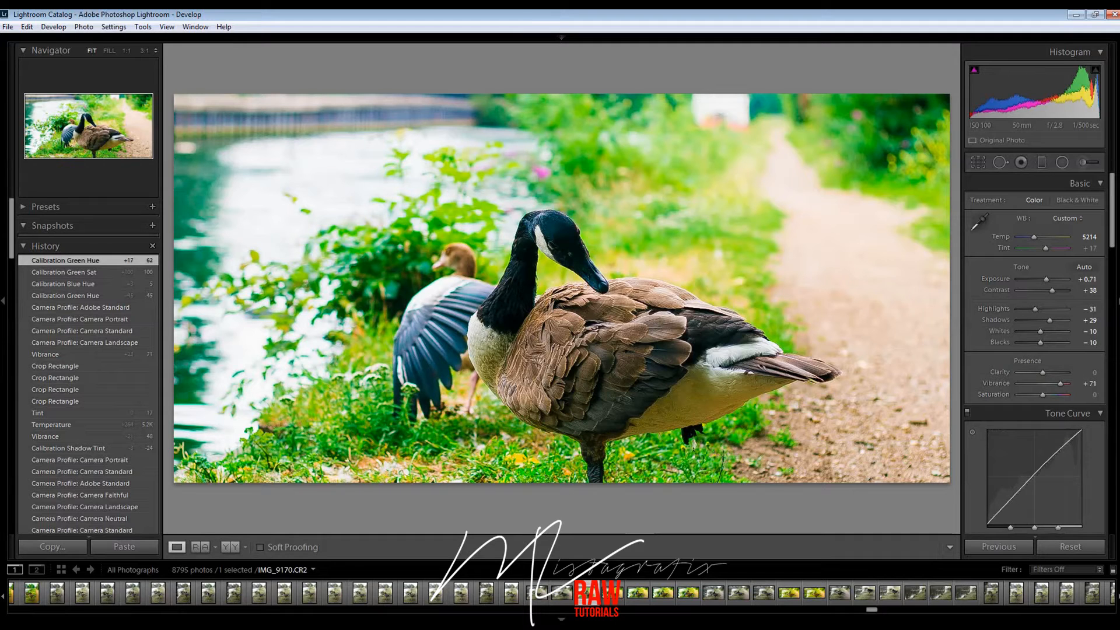
# Step: Compare the recalibrated raw photo with the neighbouring reference version and return to IMG_9170.CR2
pyautogui.click(613, 593)
pyautogui.click(612, 593)
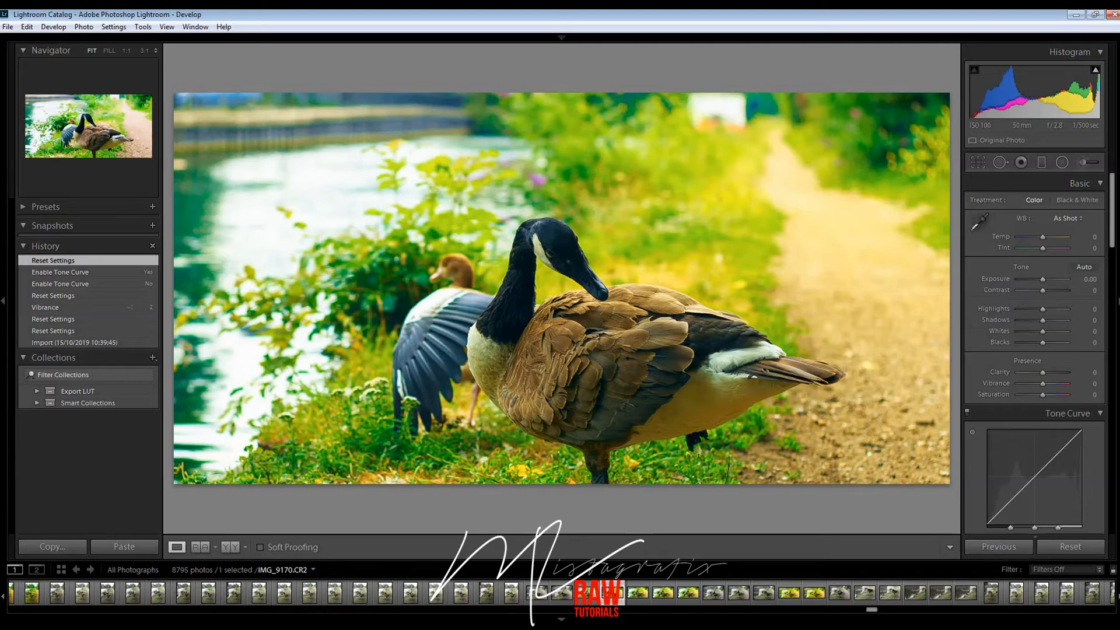
pyautogui.click(587, 593)
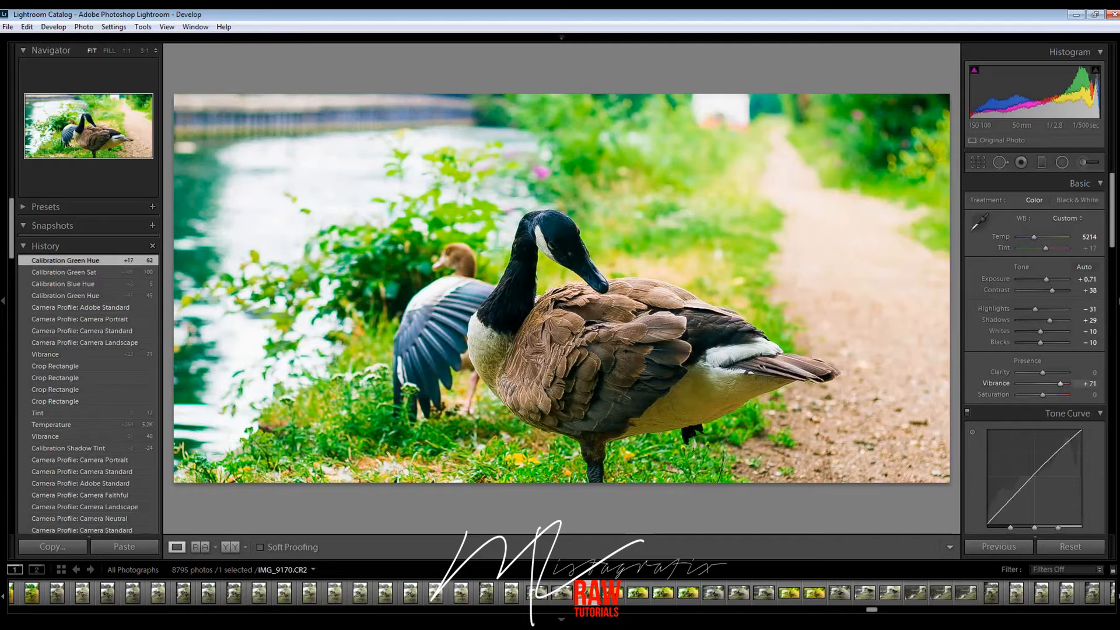
# Step: Set Contrast to +24, Highlights to -48, Whites to -29, Blacks to -5 and Vibrance to +74
pyautogui.moveTo(1060, 384); pyautogui.dragTo(1060, 384)
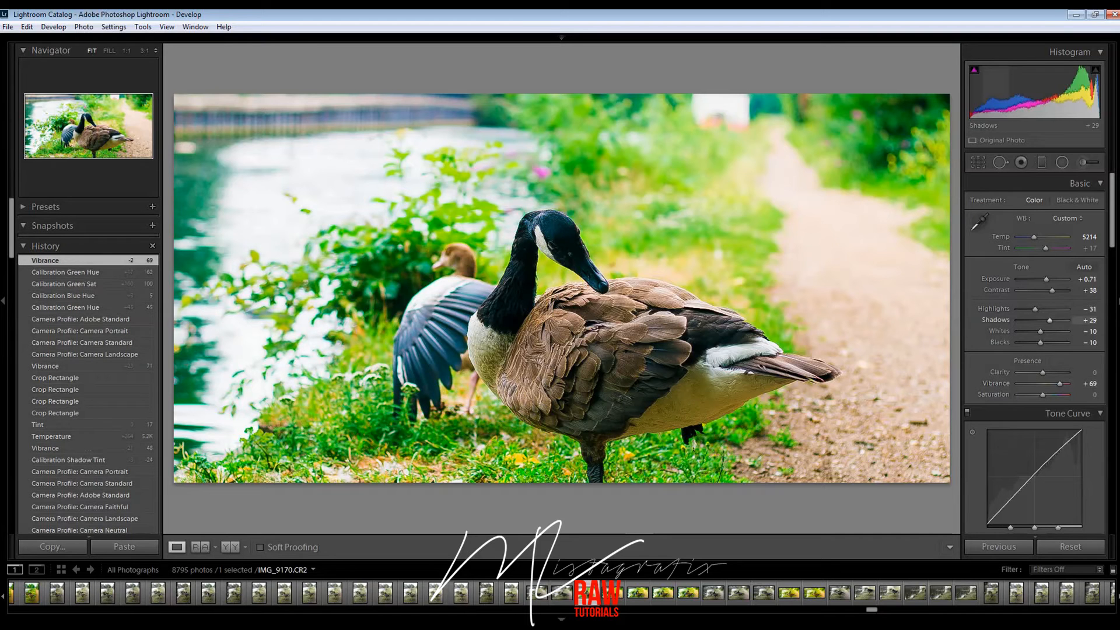
pyautogui.moveTo(1040, 331); pyautogui.dragTo(1048, 291)
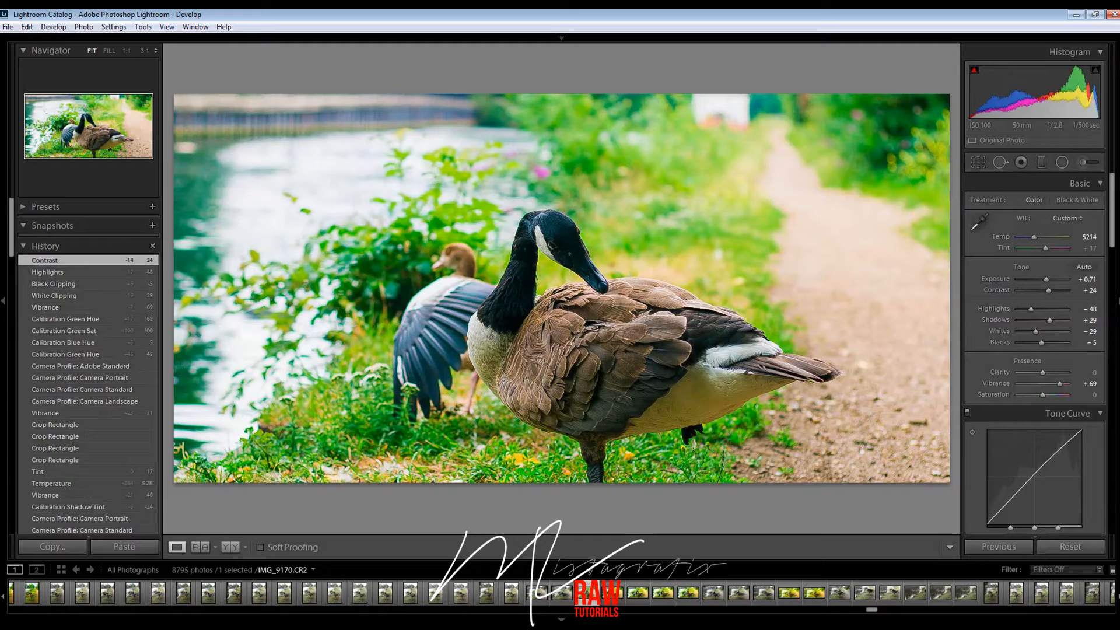
pyautogui.moveTo(1060, 383); pyautogui.dragTo(1060, 384)
# Step: Adjust the tone curve regions to Highlights -51, Lights +22, Darks +15 and Shadows -11
pyautogui.scroll(-4, 1060, 383)
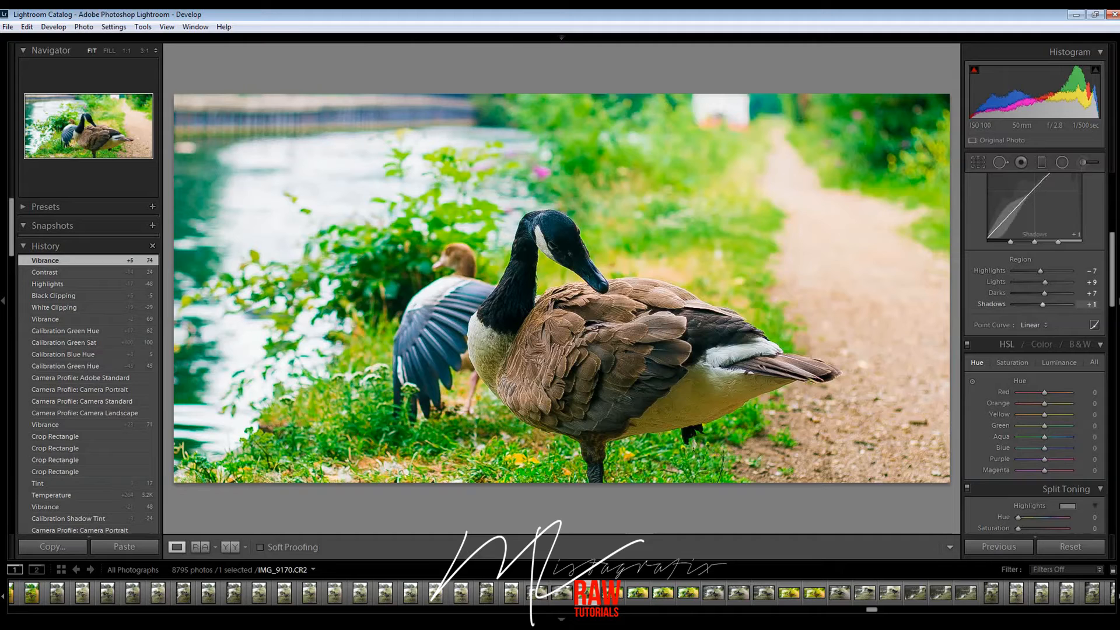
pyautogui.moveTo(1043, 304); pyautogui.dragTo(1033, 304)
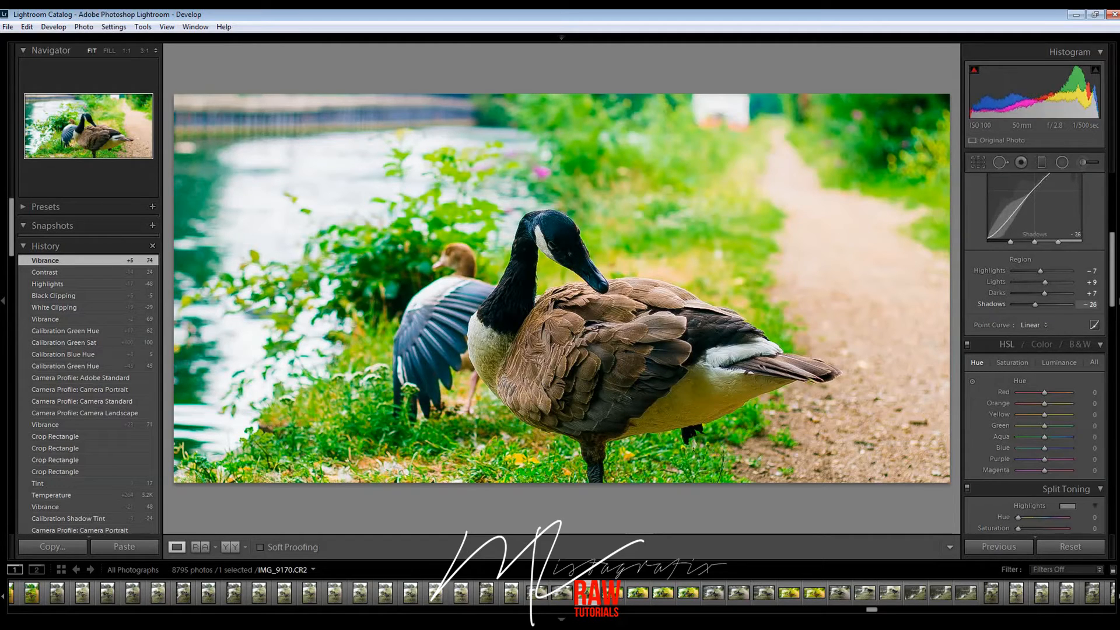
pyautogui.moveTo(1036, 304); pyautogui.dragTo(1048, 283)
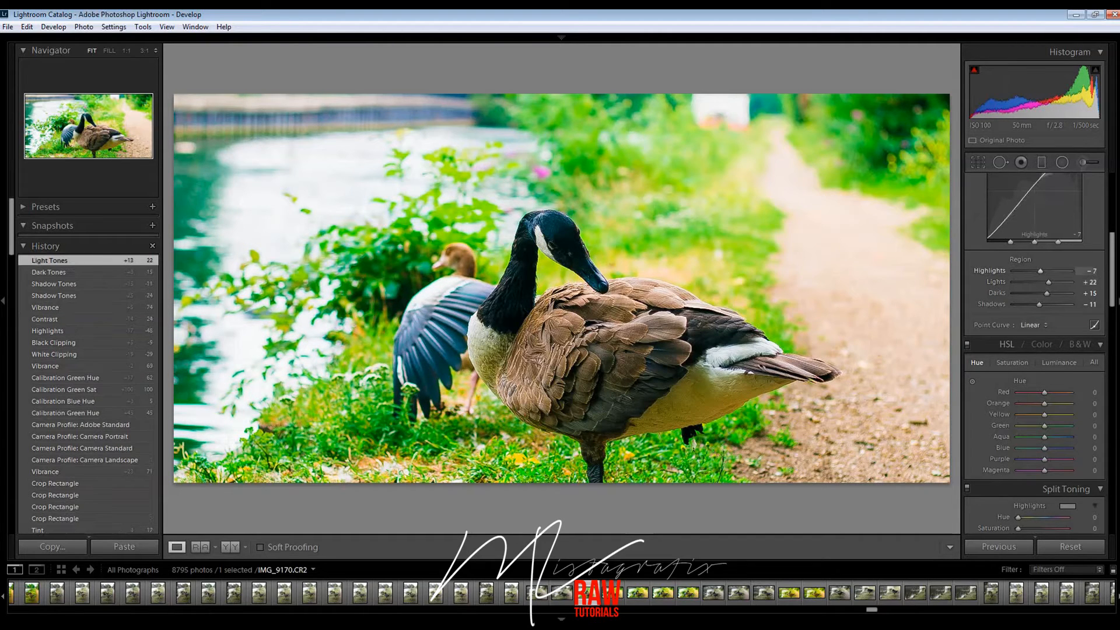
pyautogui.moveTo(1039, 270); pyautogui.dragTo(1027, 270)
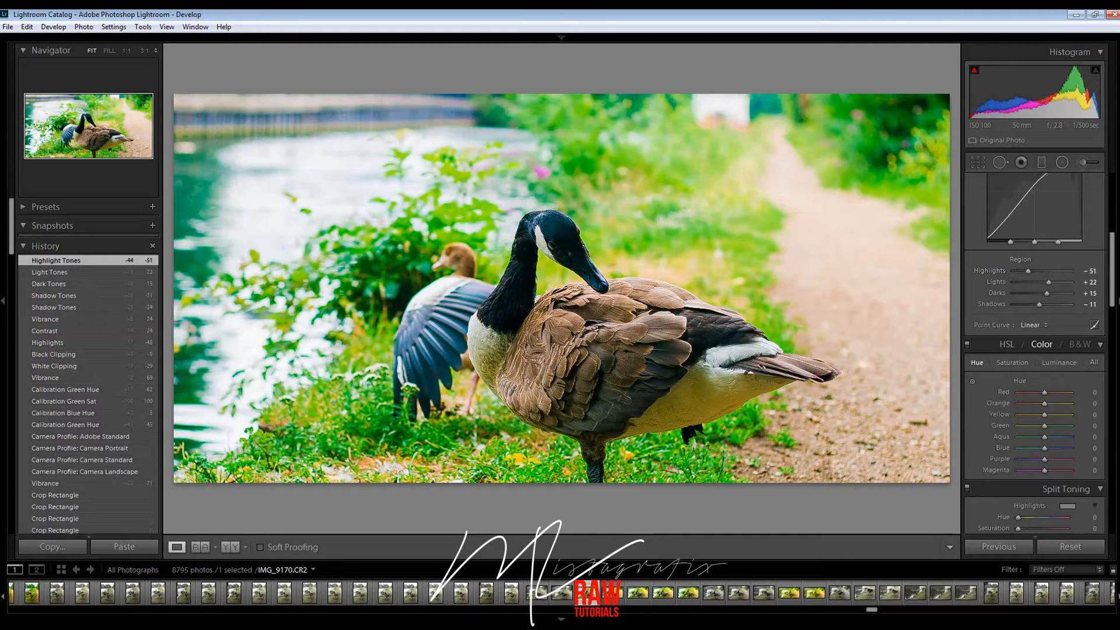
# Step: Try the Camera Standard profile, choose Camera Portrait, and set the calibration Shadows tint to -17 and Red Primary hue to +12
pyautogui.scroll(-15, 1034, 350)
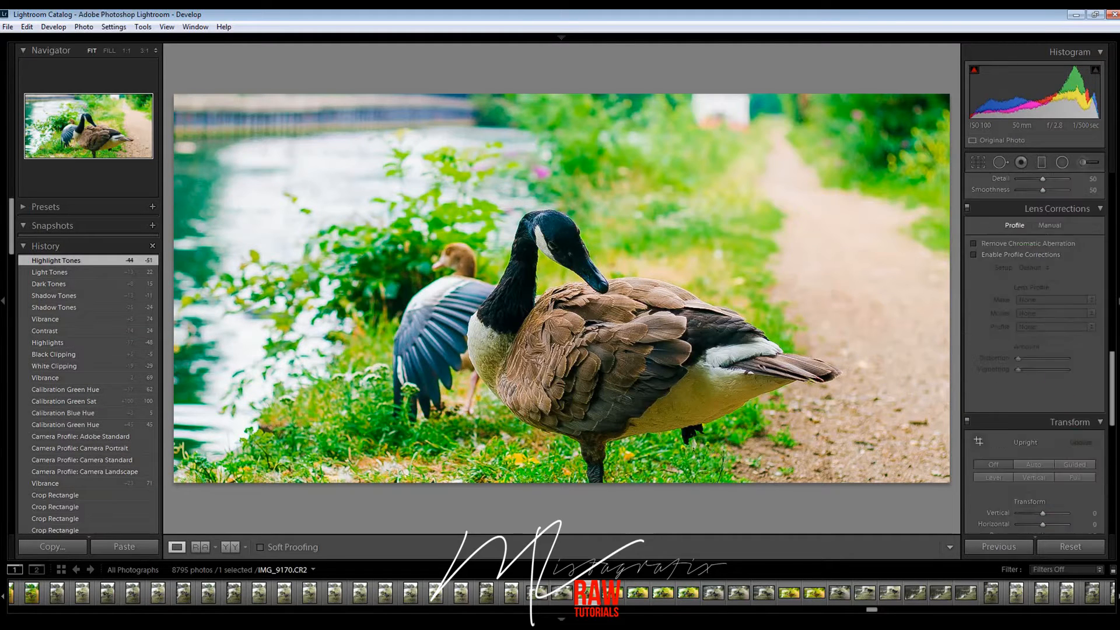
pyautogui.click(1054, 366)
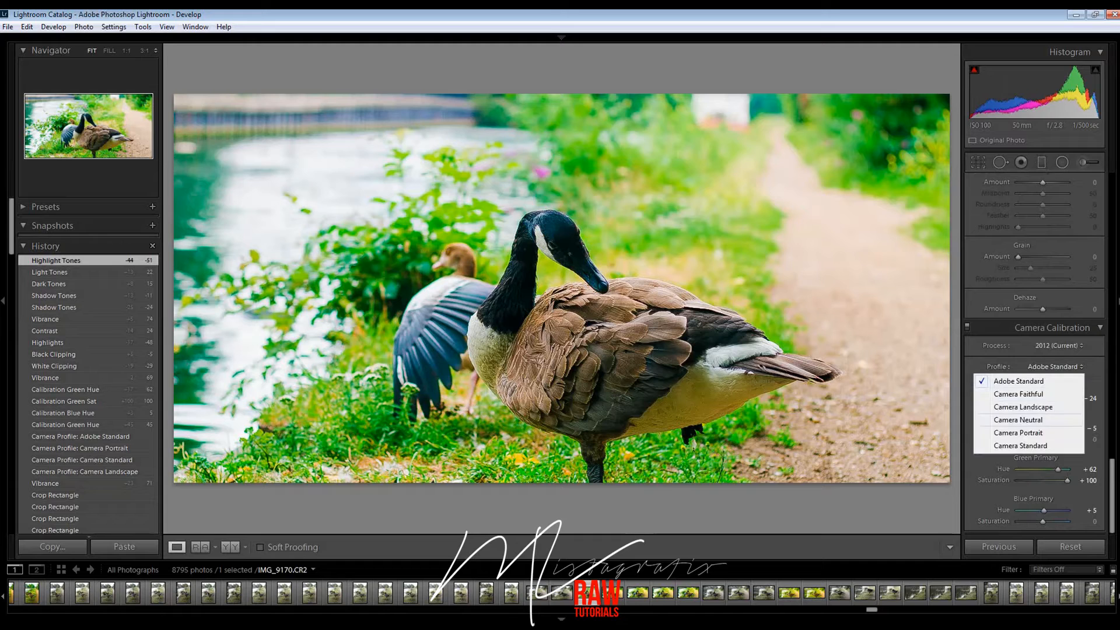
pyautogui.click(1020, 445)
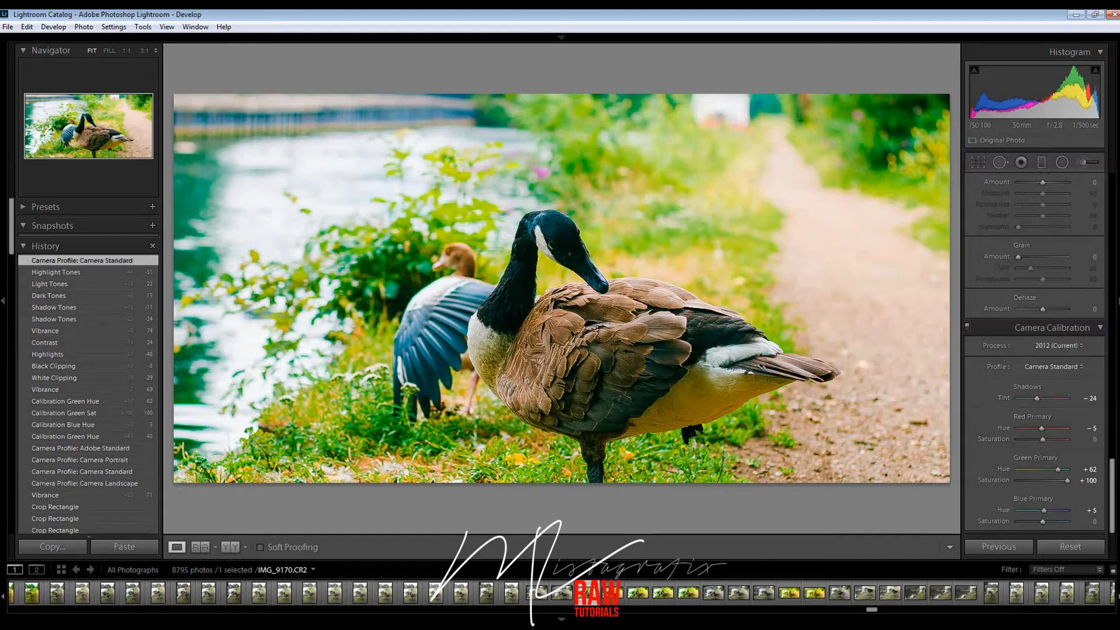
pyautogui.click(1055, 367)
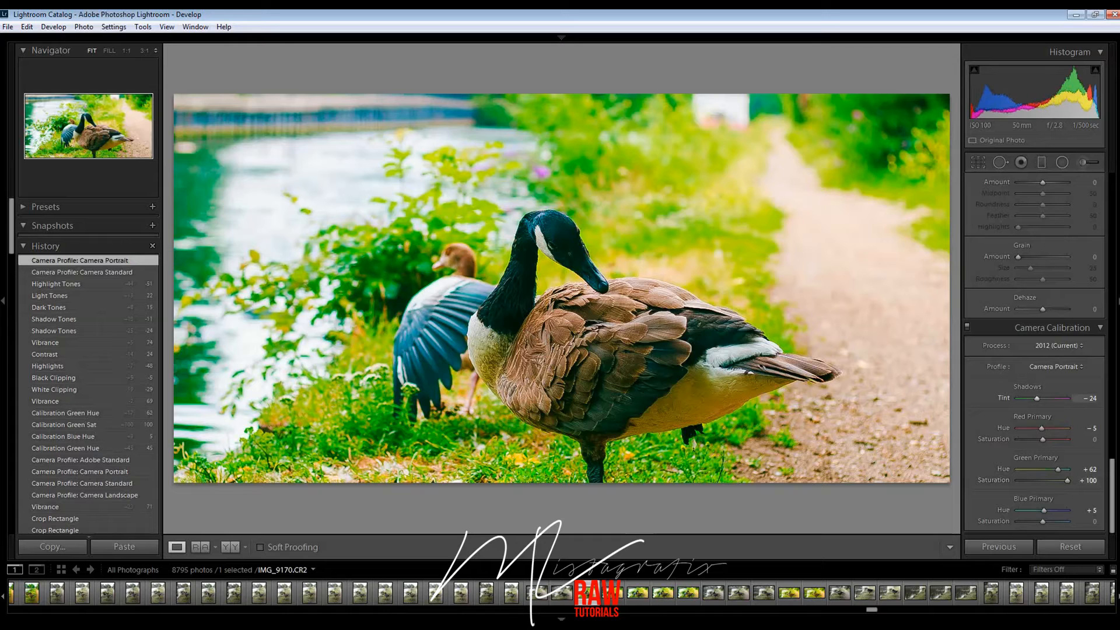
pyautogui.moveTo(1038, 398); pyautogui.dragTo(1037, 398)
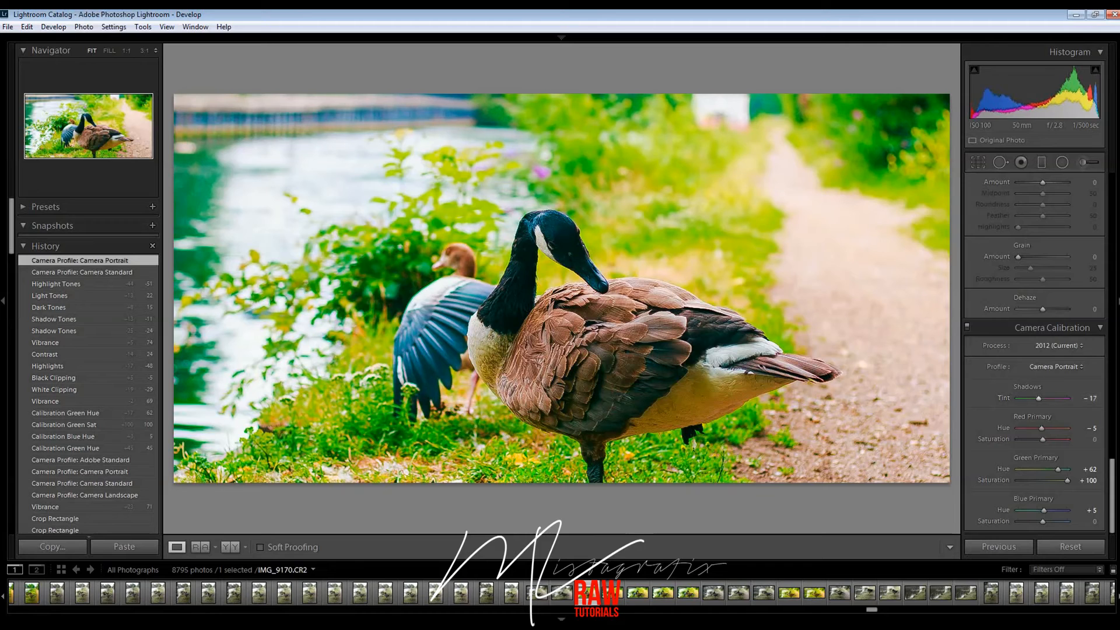
pyautogui.moveTo(1041, 428); pyautogui.dragTo(1043, 428)
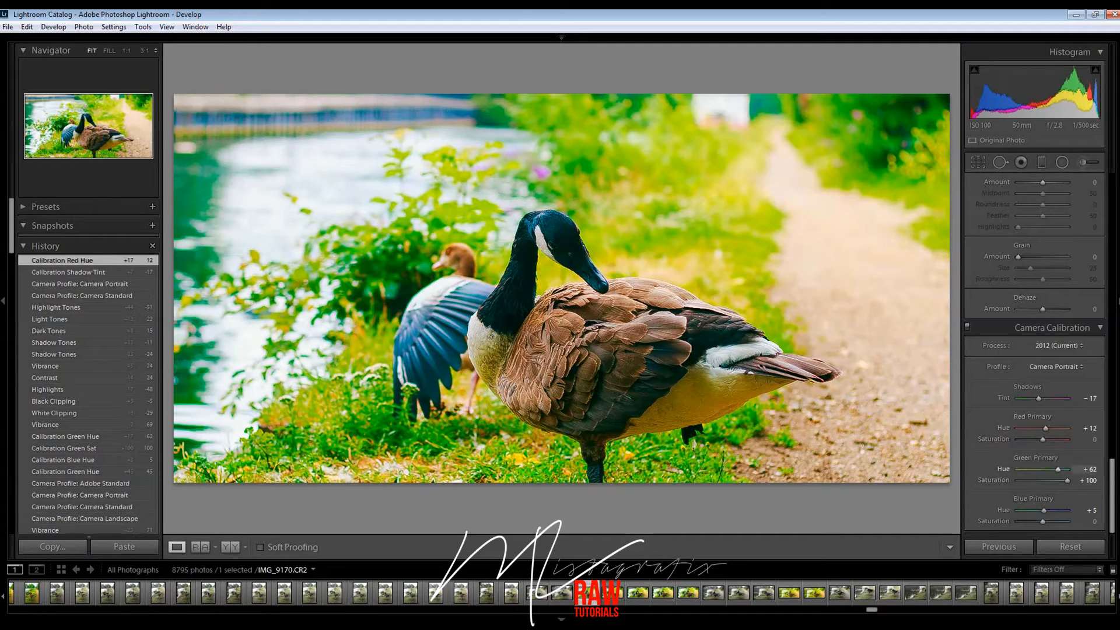
# Step: Reduce the photo's Vibrance to +55
pyautogui.scroll(10, 1032, 408)
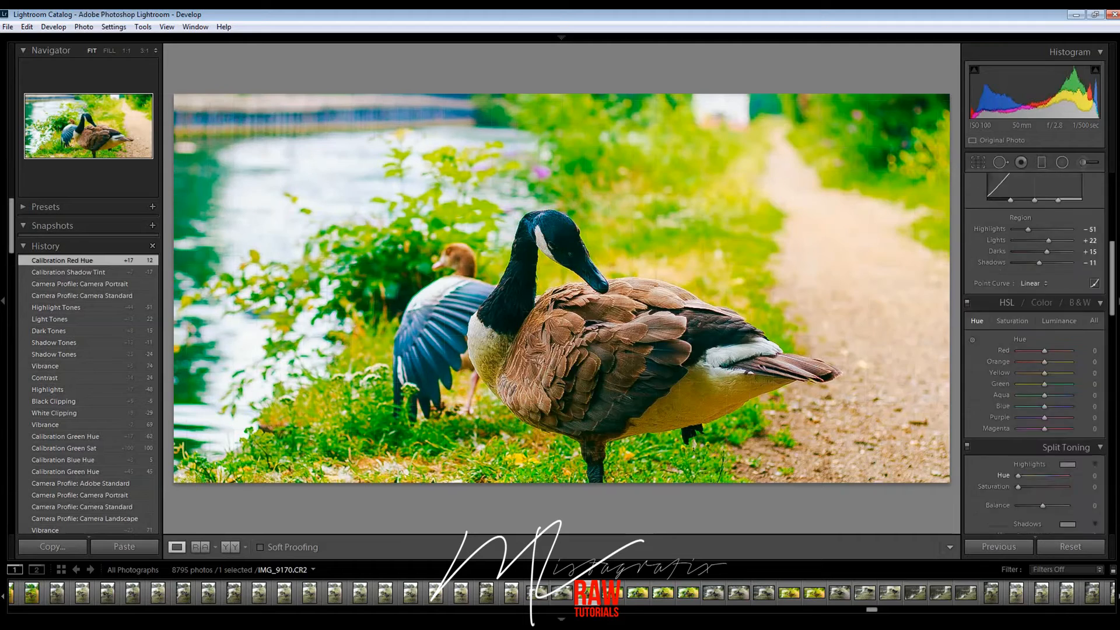
pyautogui.moveTo(1061, 384); pyautogui.dragTo(1050, 384)
pyautogui.moveTo(1053, 384); pyautogui.dragTo(1056, 384)
pyautogui.scroll(-15, 1056, 384)
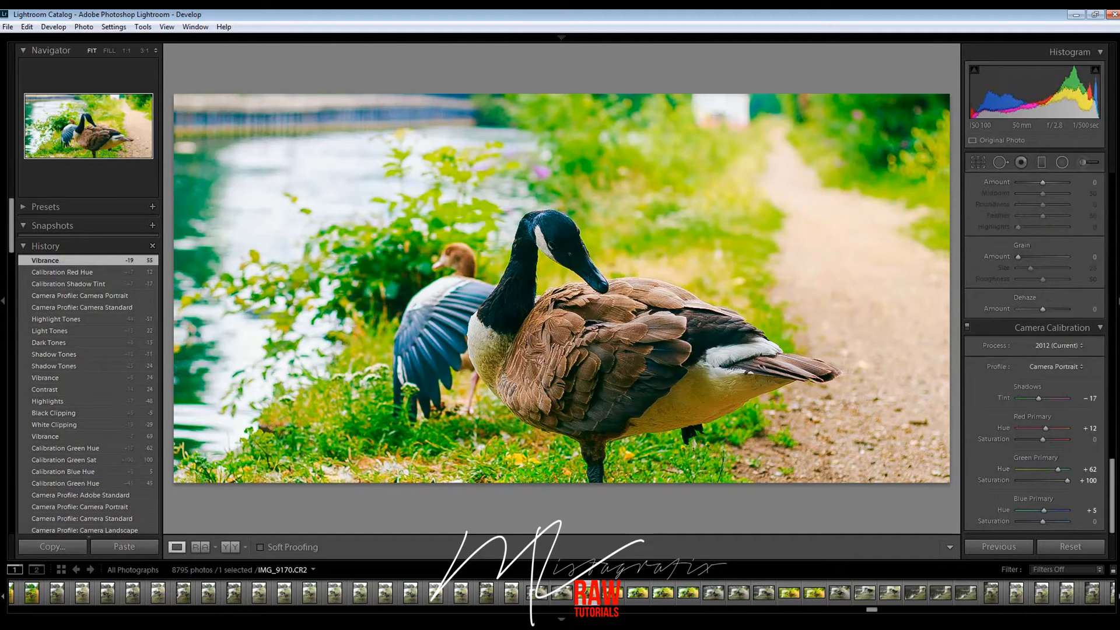
# Step: Set the calibration Blue Primary to hue +12 and saturation +5, and the Red Primary saturation to -26
pyautogui.moveTo(1043, 510)
pyautogui.mouseDown()
pyautogui.moveTo(1032, 521)
pyautogui.moveTo(1067, 522)
pyautogui.moveTo(1033, 521)
pyautogui.moveTo(1055, 522)
pyautogui.moveTo(1044, 522)
pyautogui.mouseUp()
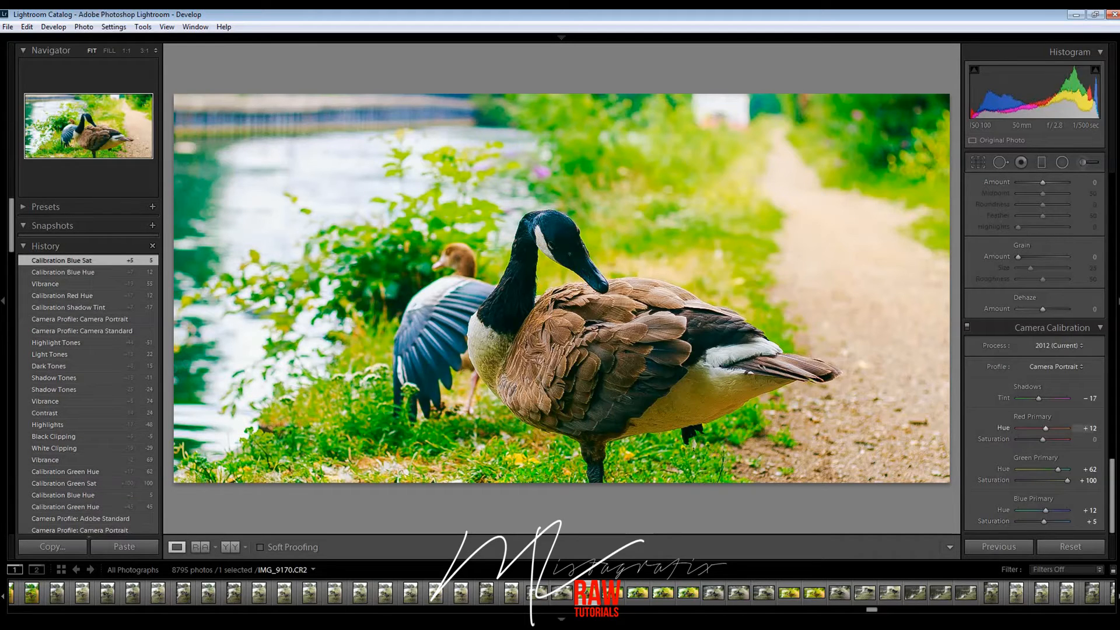
pyautogui.moveTo(1043, 440)
pyautogui.mouseDown()
pyautogui.moveTo(1052, 440)
pyautogui.moveTo(1036, 440)
pyautogui.mouseUp()
# Step: Set the photo's Saturation to -5, Clarity to +2 and Contrast to +19
pyautogui.moveTo(1112, 491); pyautogui.dragTo(1111, 273)
pyautogui.scroll(5, 1041, 446)
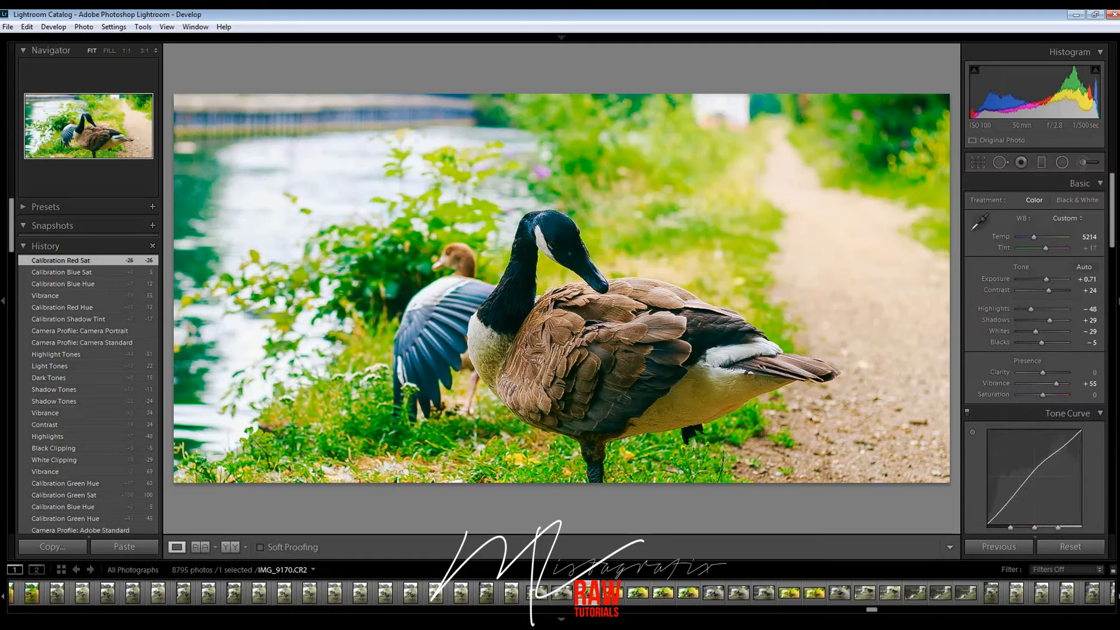
pyautogui.moveTo(1044, 394); pyautogui.dragTo(1041, 395)
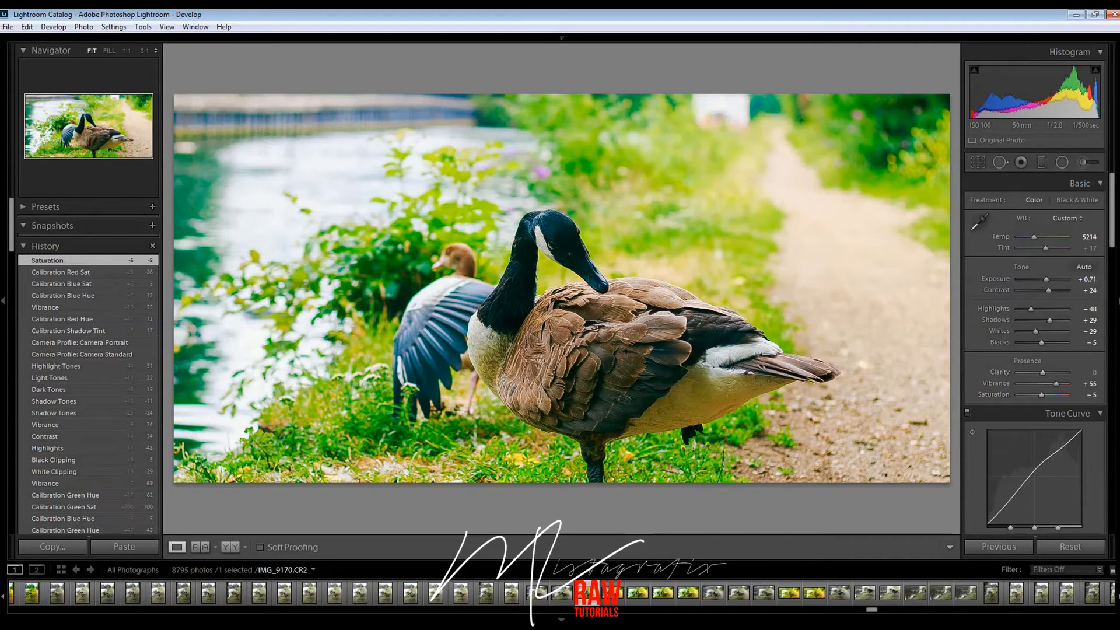
pyautogui.moveTo(1042, 372); pyautogui.dragTo(1043, 372)
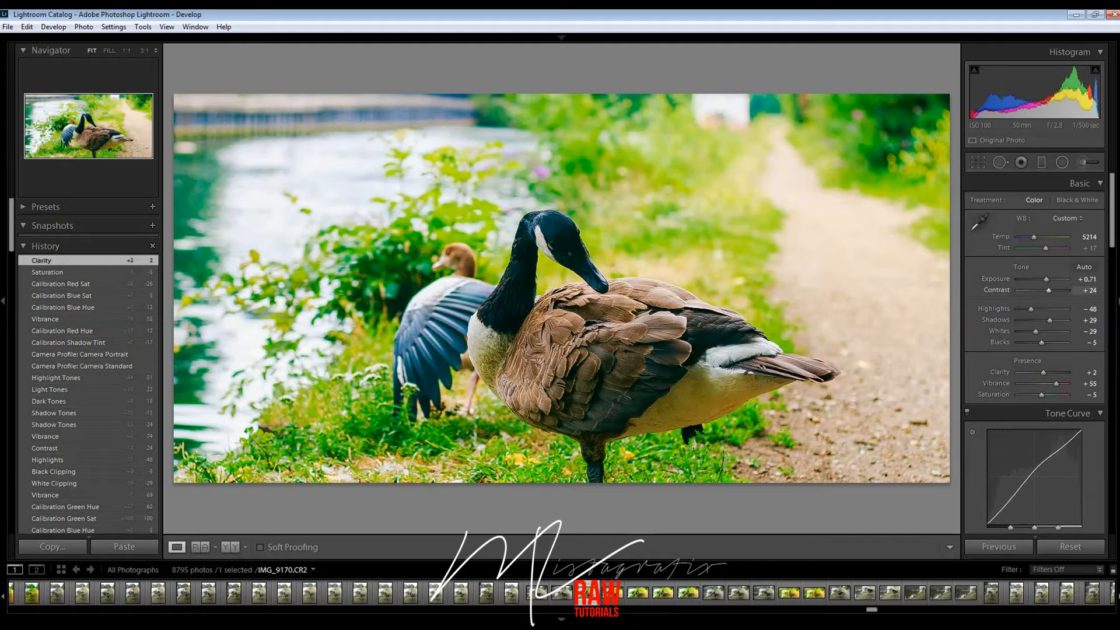
pyautogui.moveTo(1048, 290); pyautogui.dragTo(1048, 290)
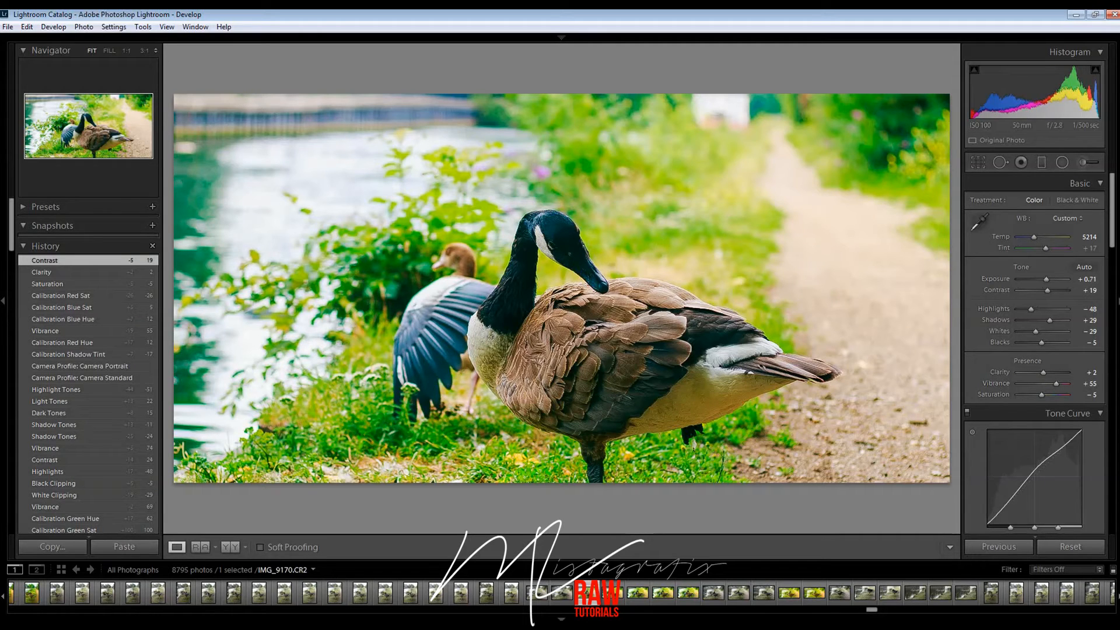
# Step: Try a Dehaze amount of -2, and settle on +2
pyautogui.scroll(-3, 1065, 254)
pyautogui.scroll(-10, 1035, 292)
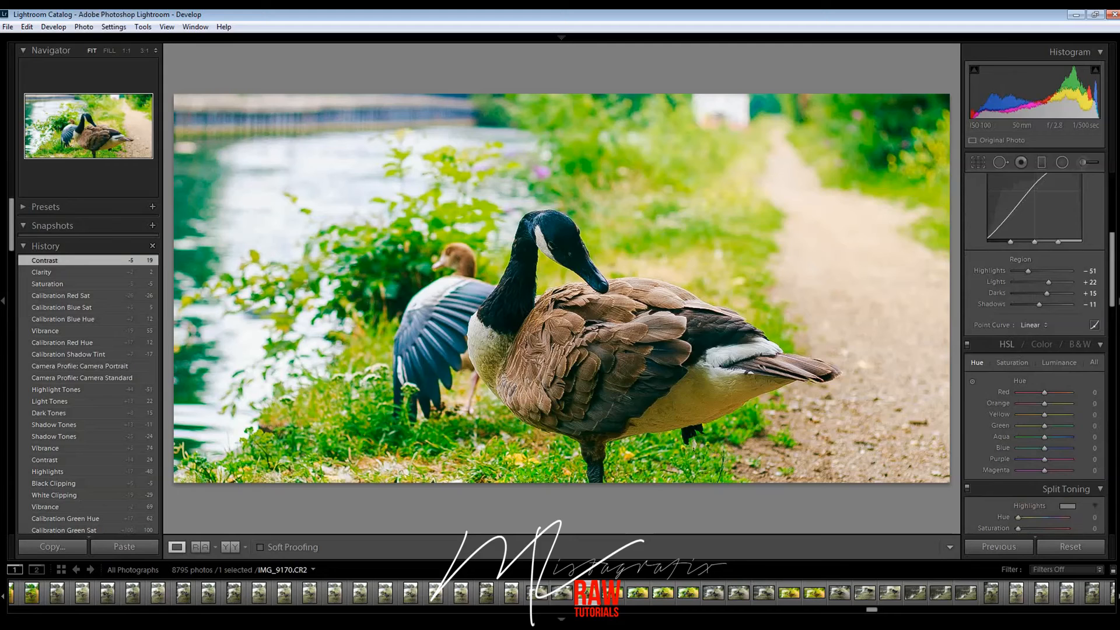
pyautogui.scroll(4, 1038, 355)
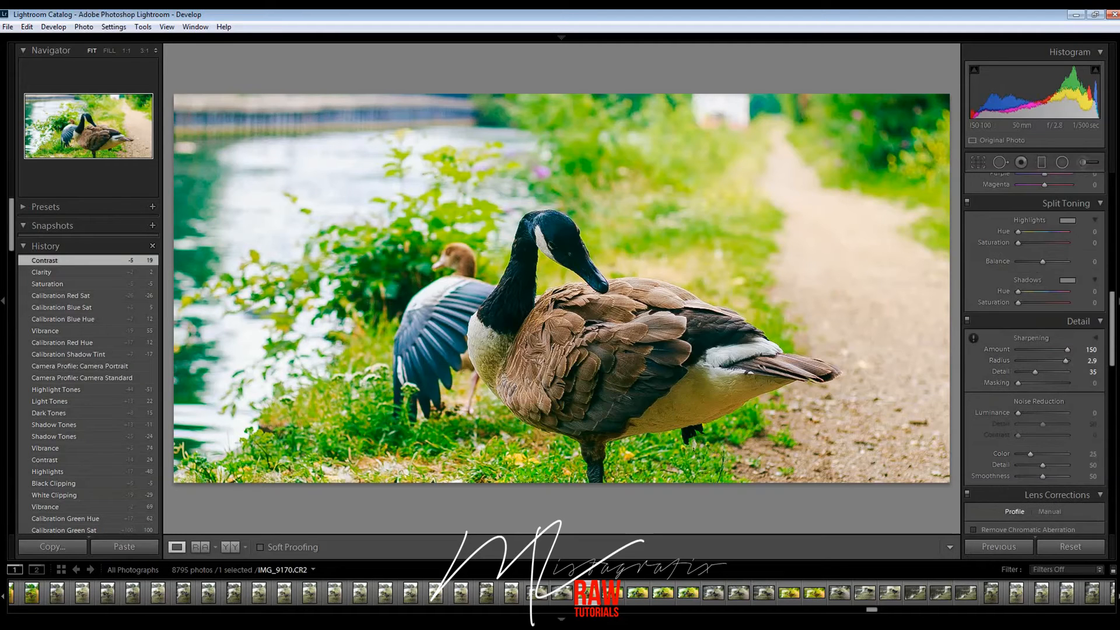
pyautogui.scroll(-4, 1038, 382)
pyautogui.scroll(-10, 1035, 350)
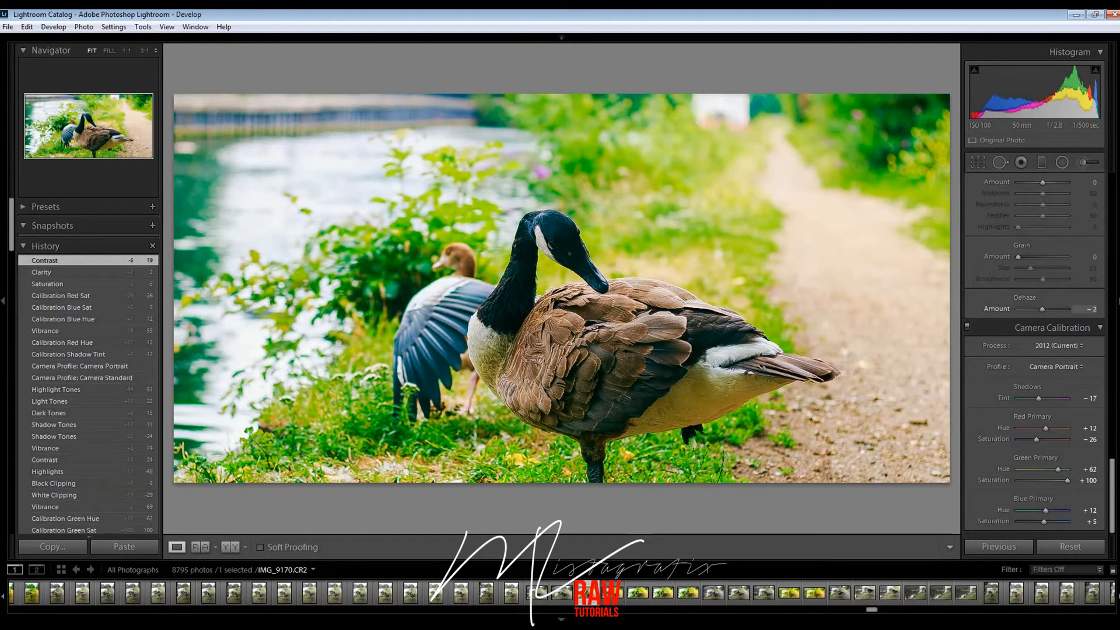
pyautogui.moveTo(1042, 309); pyautogui.dragTo(1041, 309)
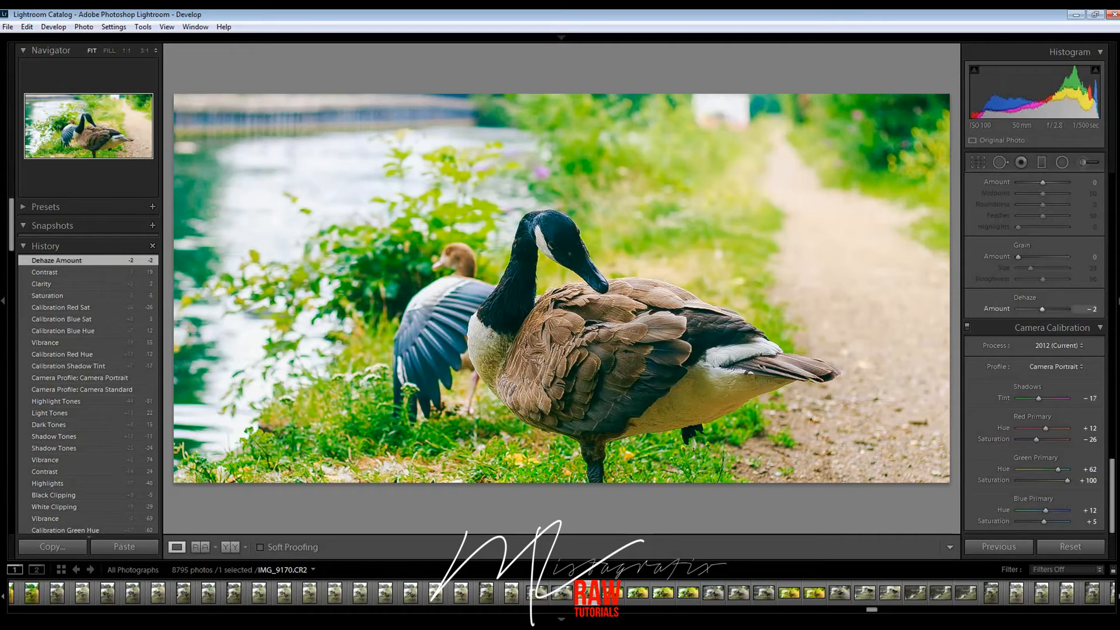
pyautogui.moveTo(1042, 309); pyautogui.dragTo(1043, 309)
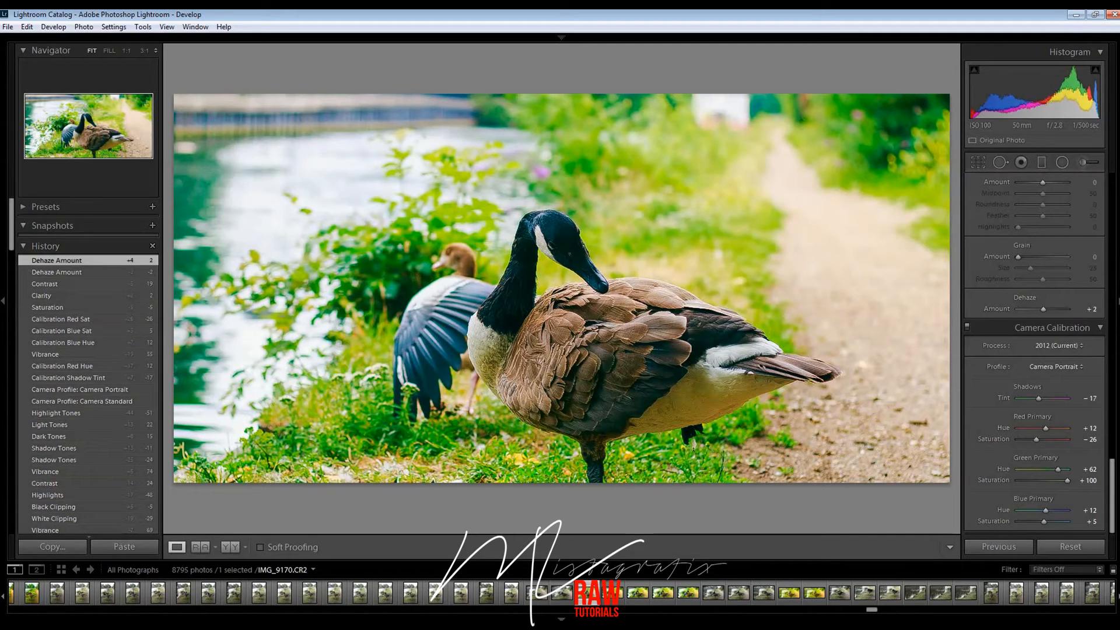
# Step: Set the tone curve Darks to +1, Whites to -64, Shadows to +43 and Contrast to +12
pyautogui.scroll(20, 1034, 350)
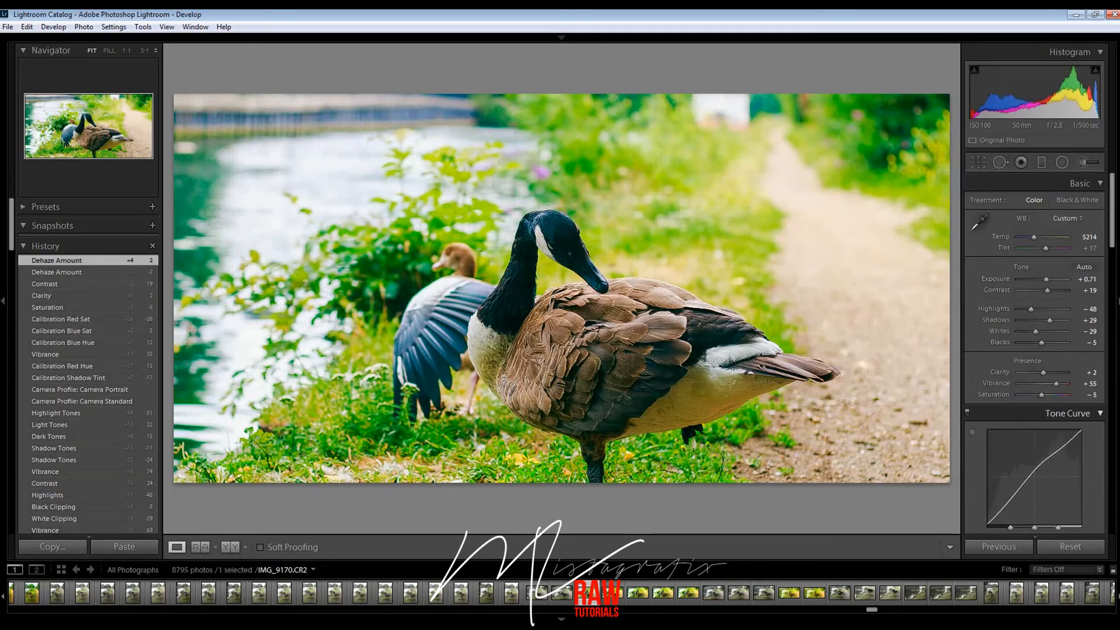
pyautogui.scroll(-4, 1034, 350)
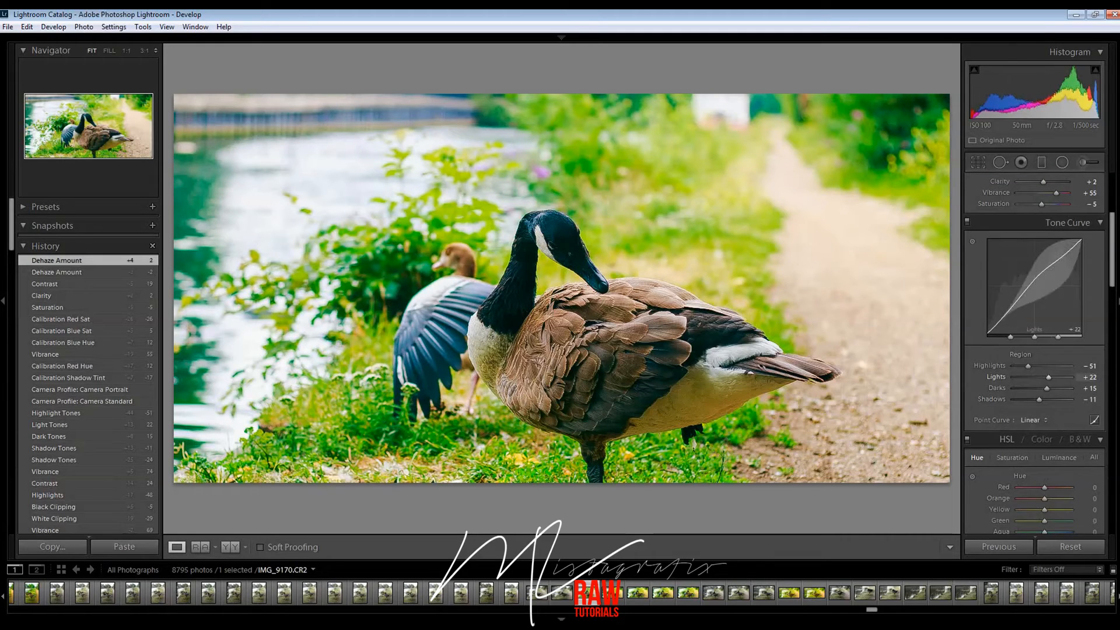
pyautogui.moveTo(1046, 388); pyautogui.dragTo(1042, 389)
pyautogui.scroll(4, 1042, 388)
pyautogui.moveTo(1036, 331)
pyautogui.mouseDown()
pyautogui.moveTo(1026, 331)
pyautogui.moveTo(1053, 320)
pyautogui.mouseUp()
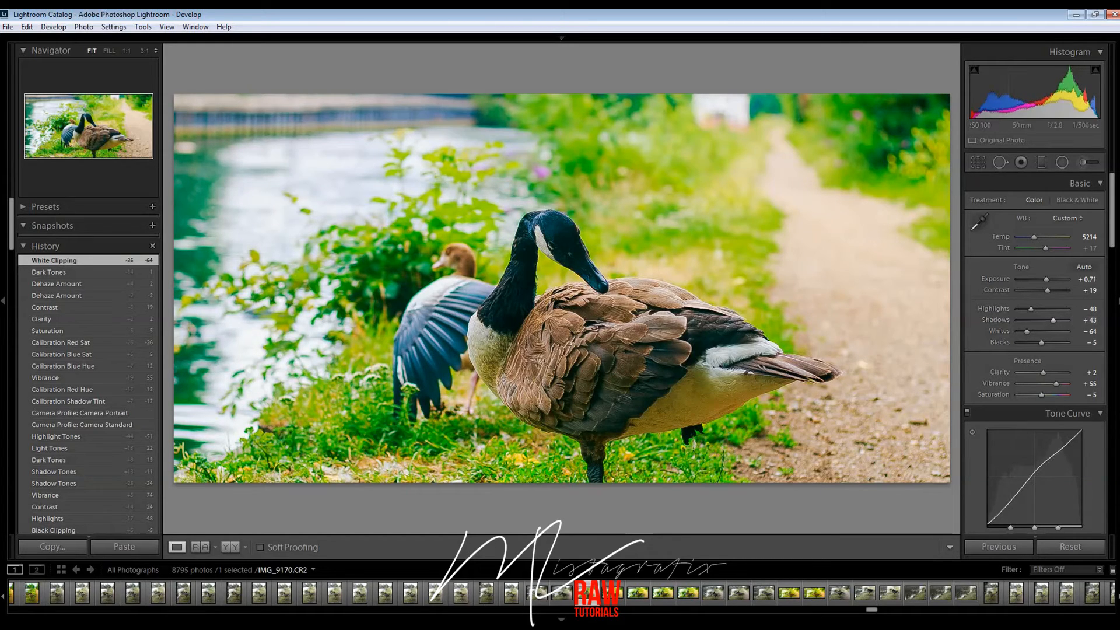
pyautogui.moveTo(1047, 290); pyautogui.dragTo(1045, 290)
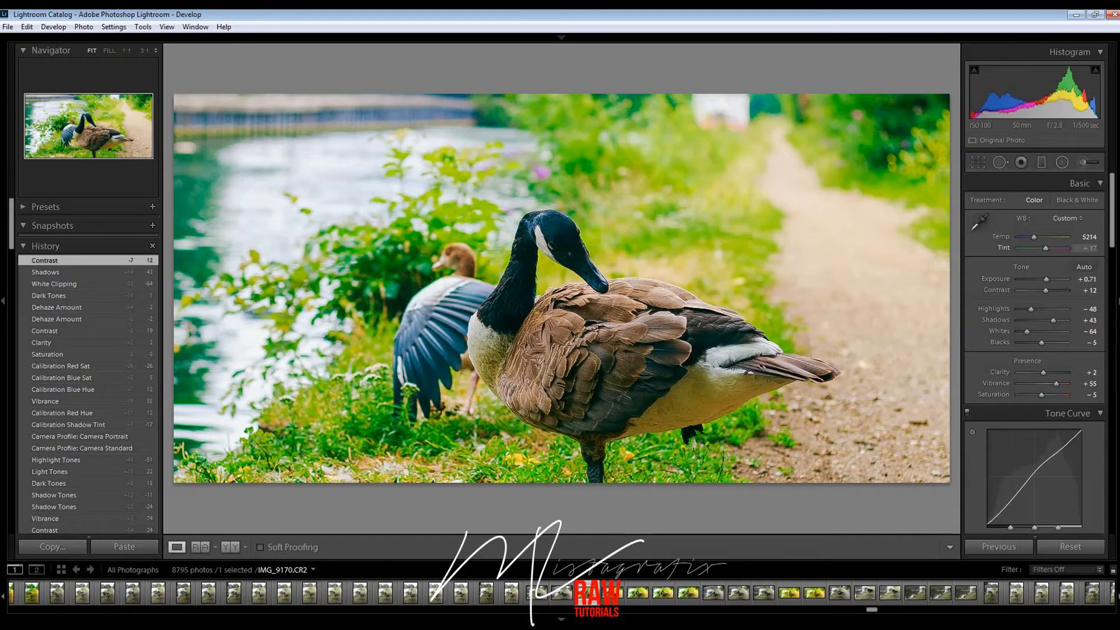
# Step: Set the white balance to Temp 5333 and Tint +14, and reduce Vibrance to +52
pyautogui.moveTo(1045, 248); pyautogui.dragTo(1042, 248)
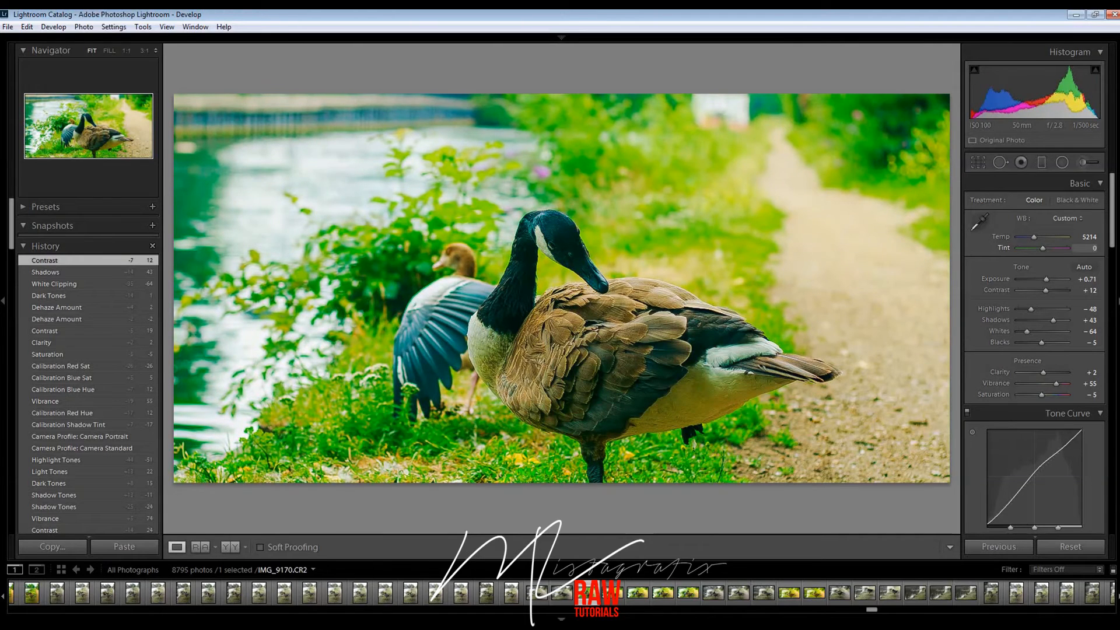
pyautogui.moveTo(1040, 249); pyautogui.dragTo(1041, 248)
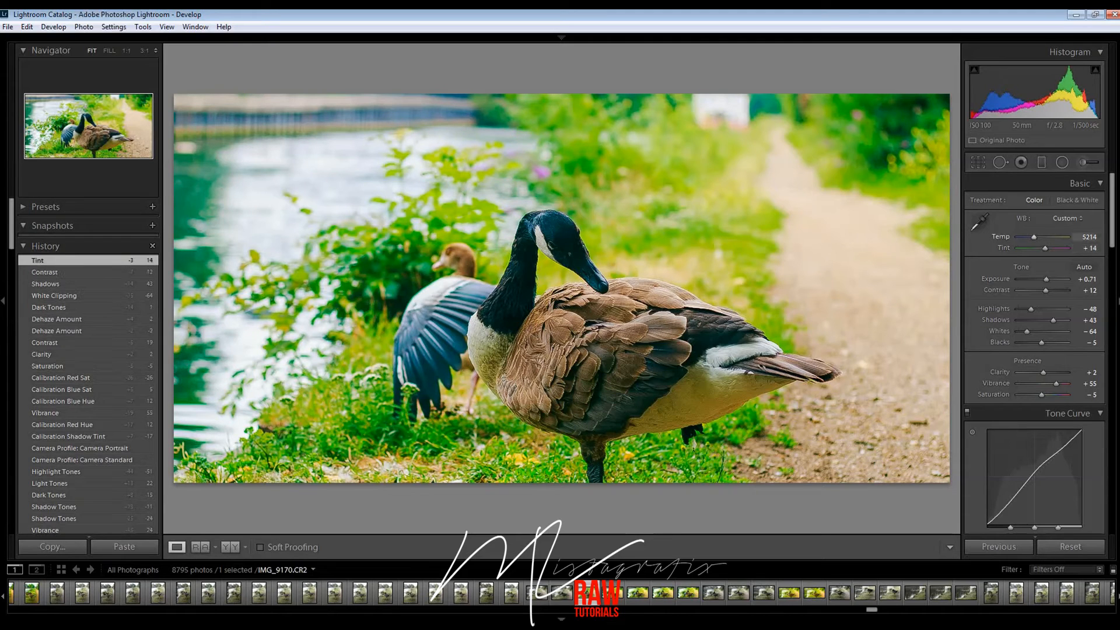
pyautogui.moveTo(1033, 237); pyautogui.dragTo(1035, 238)
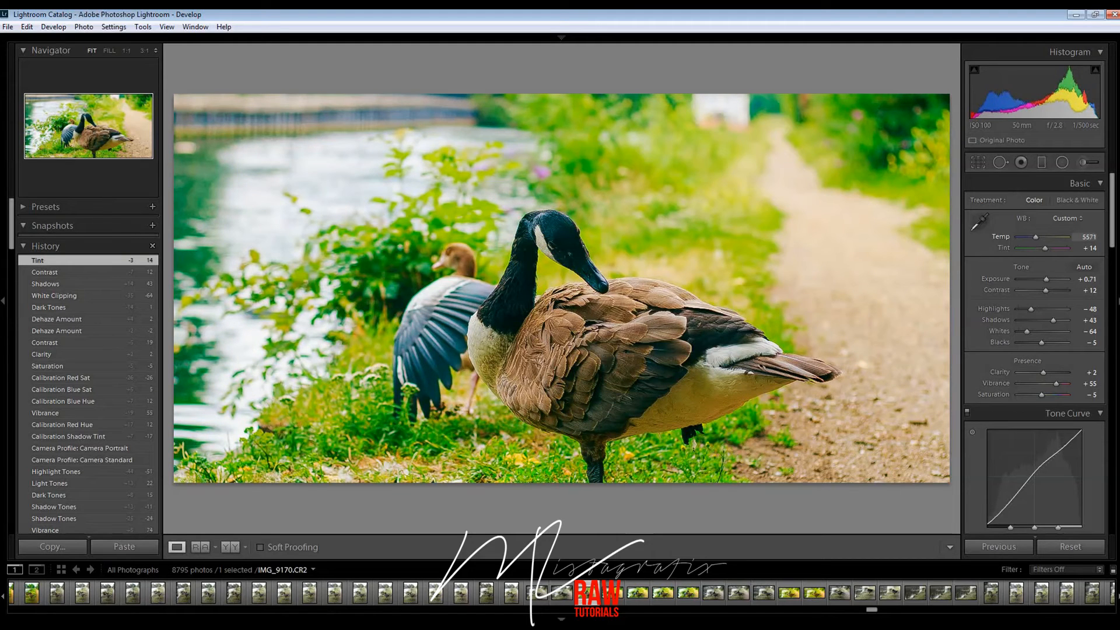
pyautogui.moveTo(1037, 237); pyautogui.dragTo(1034, 238)
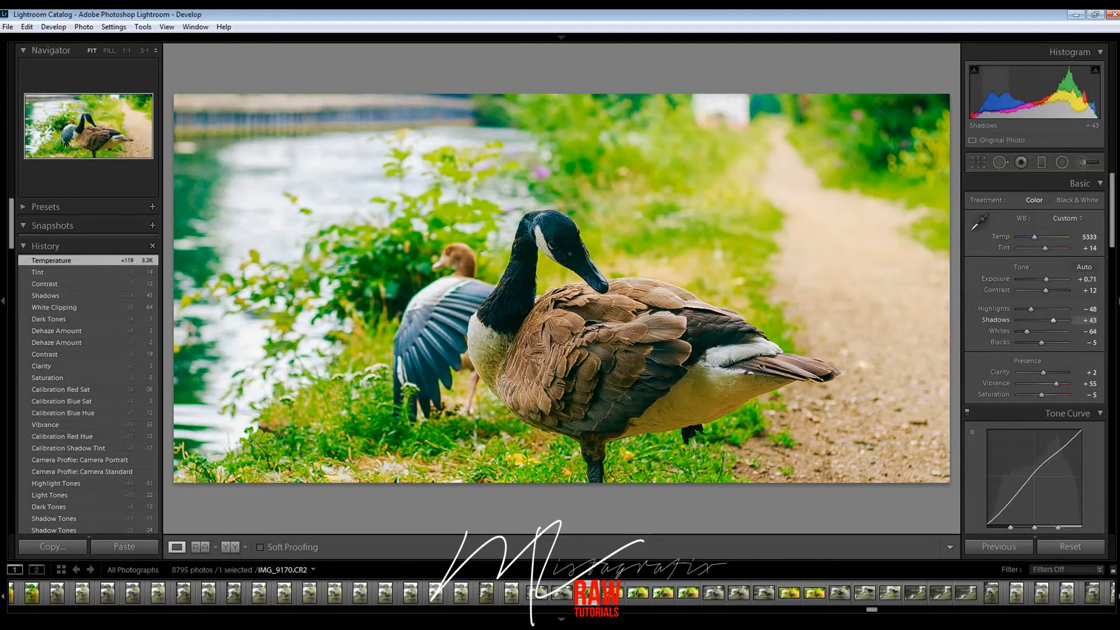
pyautogui.moveTo(1056, 384); pyautogui.dragTo(1055, 384)
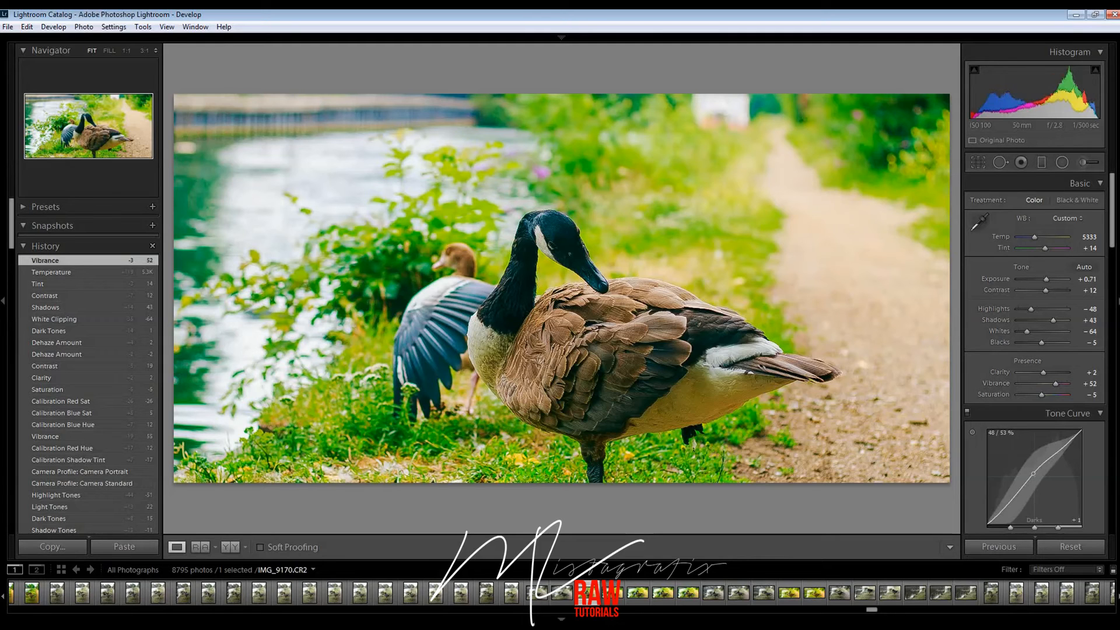
# Step: Rotate the crop of the goose photo to an angle of -2.60
pyautogui.press('r')
pyautogui.press('o')
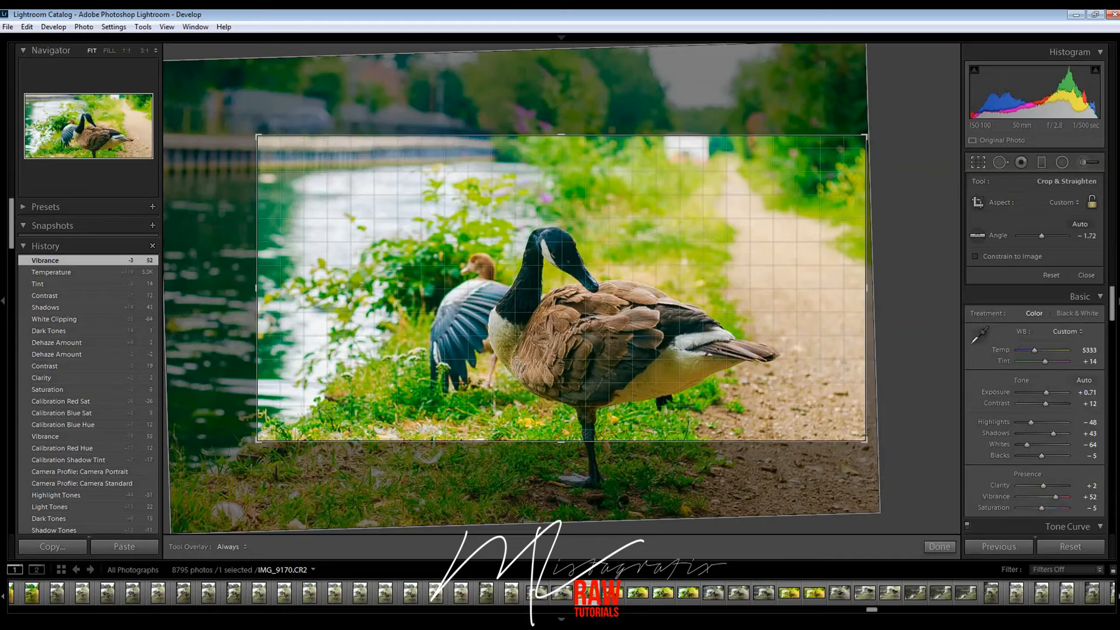
pyautogui.moveTo(909, 292); pyautogui.dragTo(910, 284)
pyautogui.press('Return')
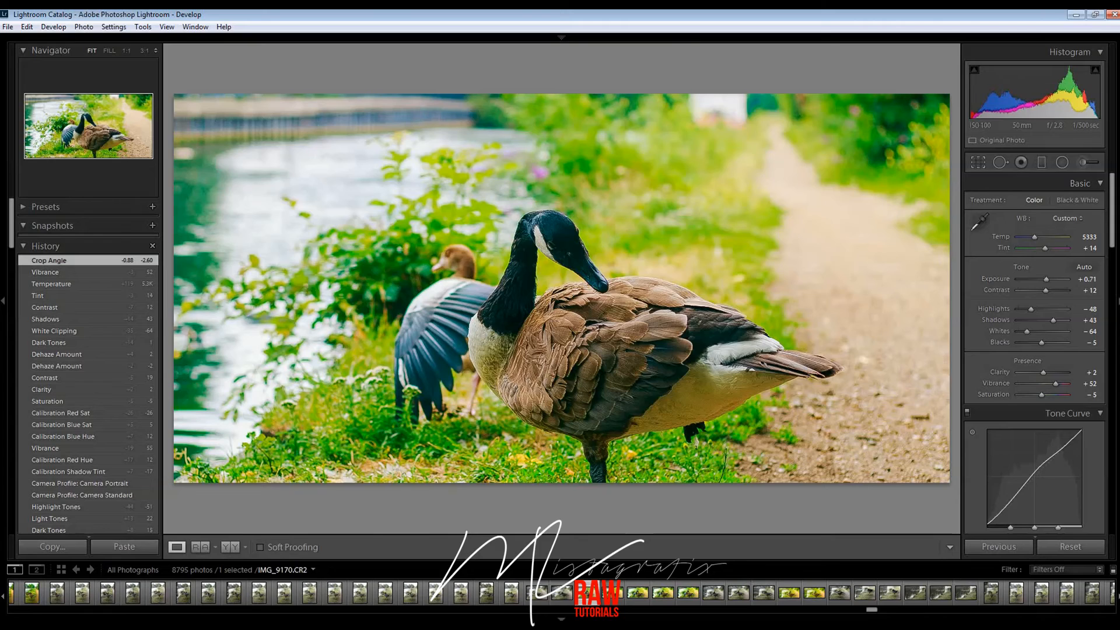
# Step: Reframe the crop by pulling in the lower and path-side edges slightly and extending the water-side and upper edges outward
pyautogui.press('r')
pyautogui.moveTo(561, 442); pyautogui.dragTo(561, 439)
pyautogui.moveTo(866, 288); pyautogui.dragTo(862, 288)
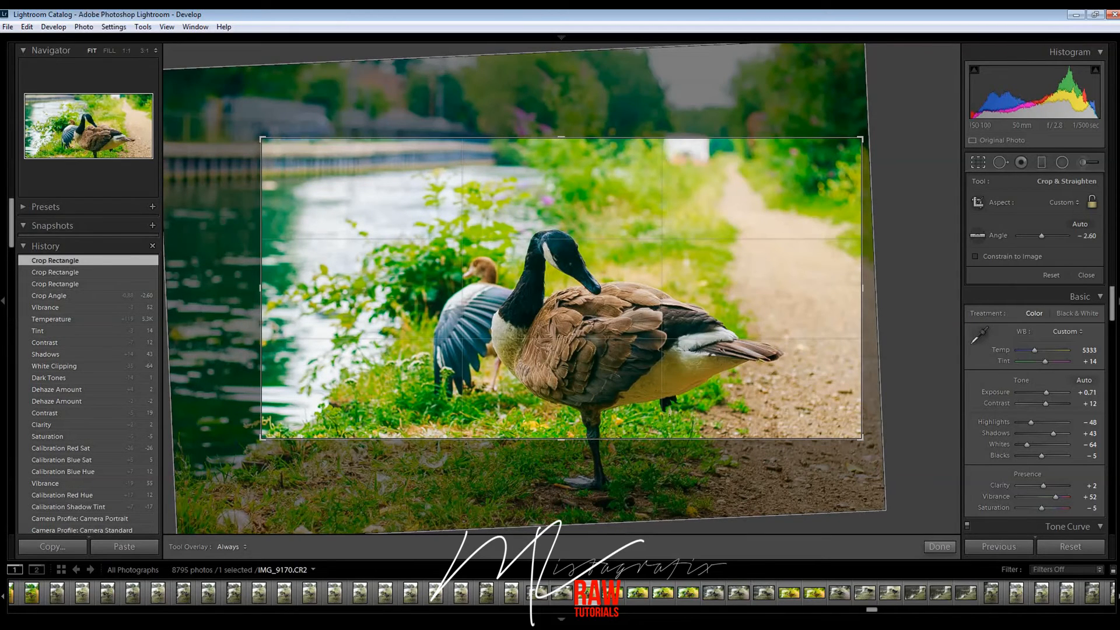
pyautogui.moveTo(261, 288); pyautogui.dragTo(254, 289)
pyautogui.moveTo(561, 138); pyautogui.dragTo(561, 134)
pyautogui.press('Return')
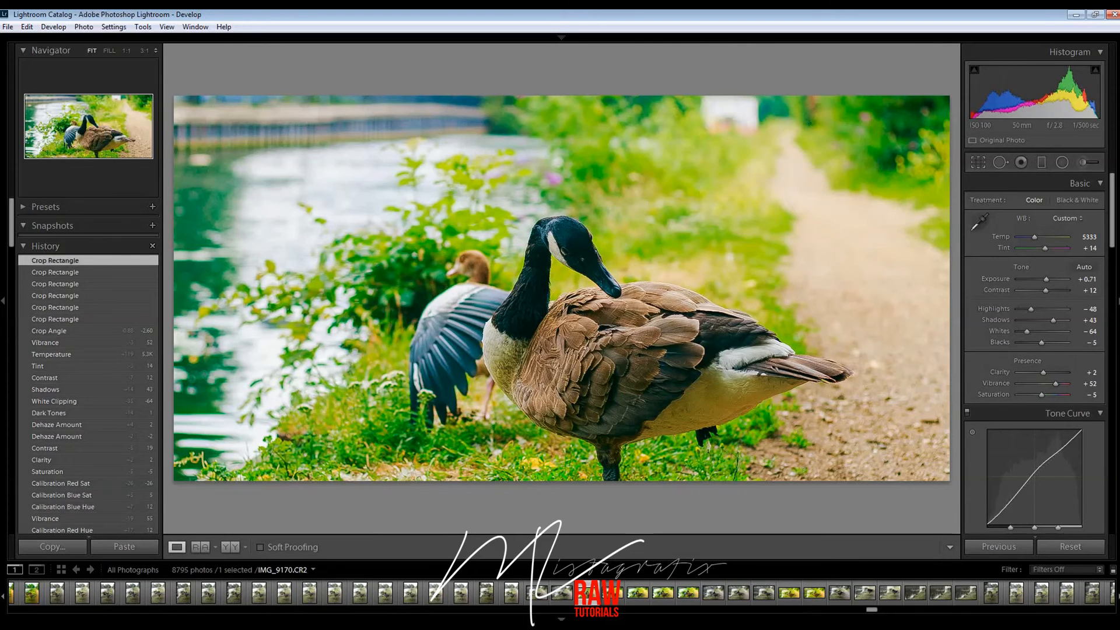
# Step: Straighten the crop further to an angle of -3.04
pyautogui.press('r')
pyautogui.moveTo(1041, 236); pyautogui.dragTo(1040, 236)
pyautogui.press('Return')
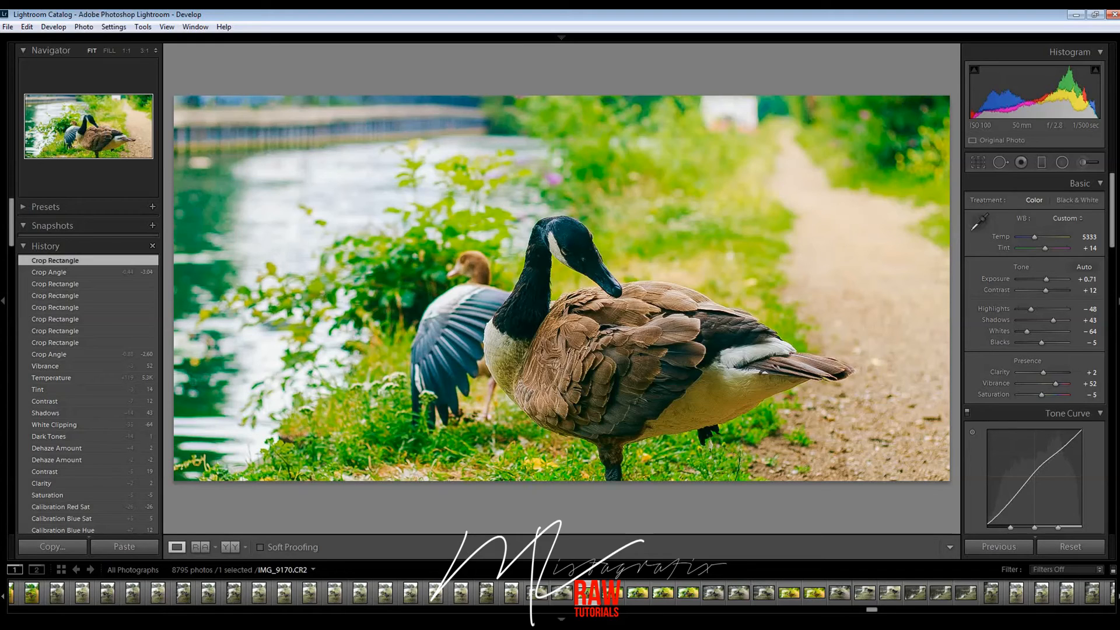
# Step: Open the edited photo _MG_9725.CR2, reset its develop settings to show the unedited version, and undo the reset
pyautogui.moveTo(872, 610); pyautogui.dragTo(942, 609)
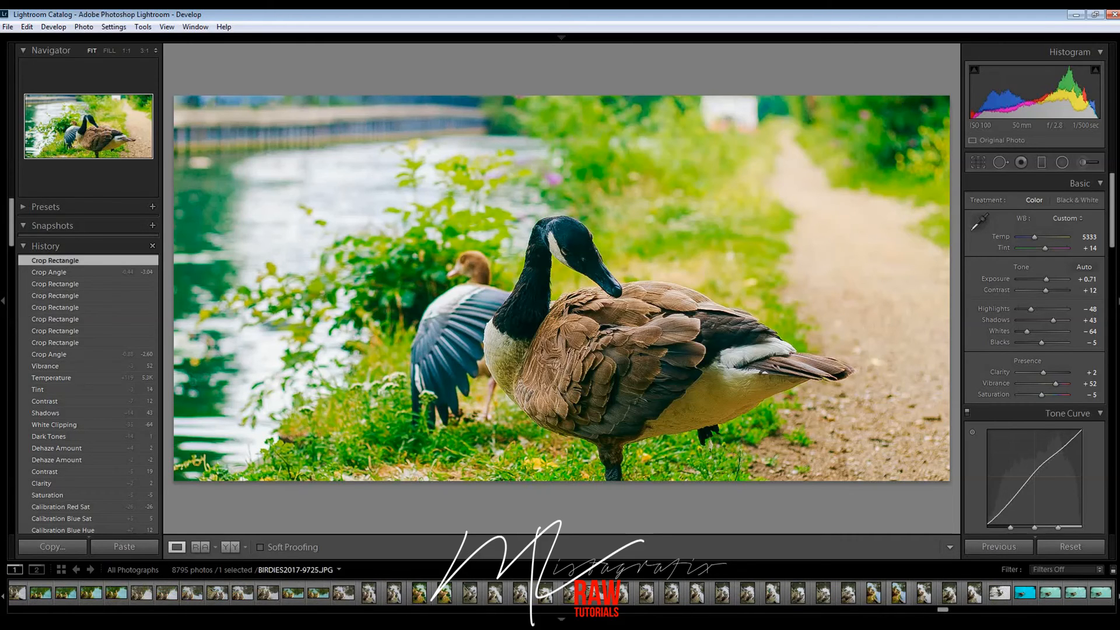
pyautogui.click(873, 593)
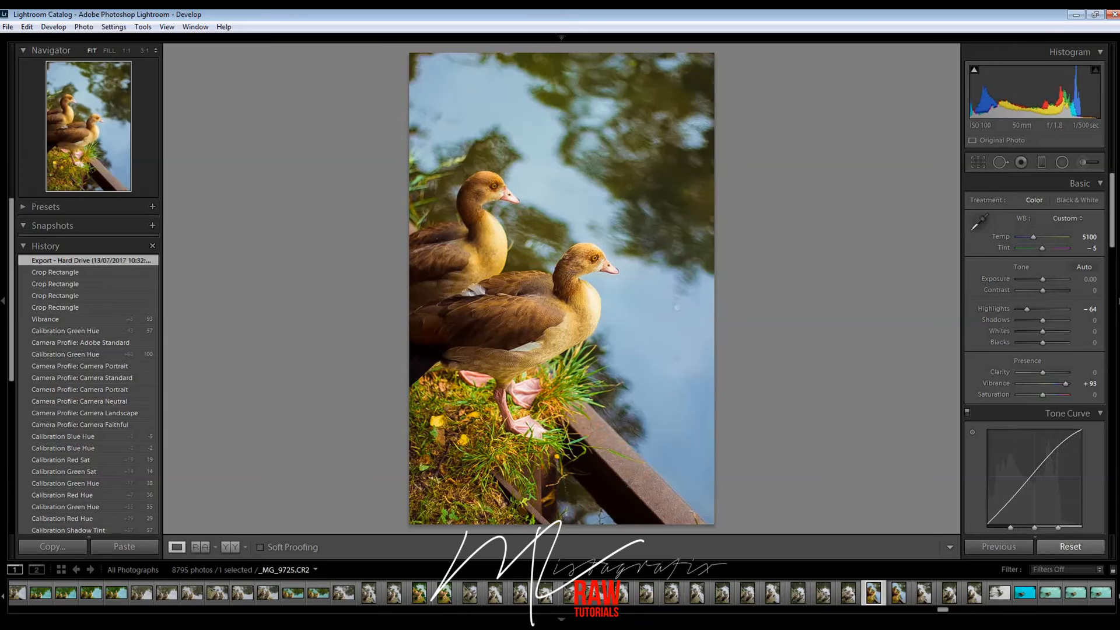
pyautogui.click(1070, 546)
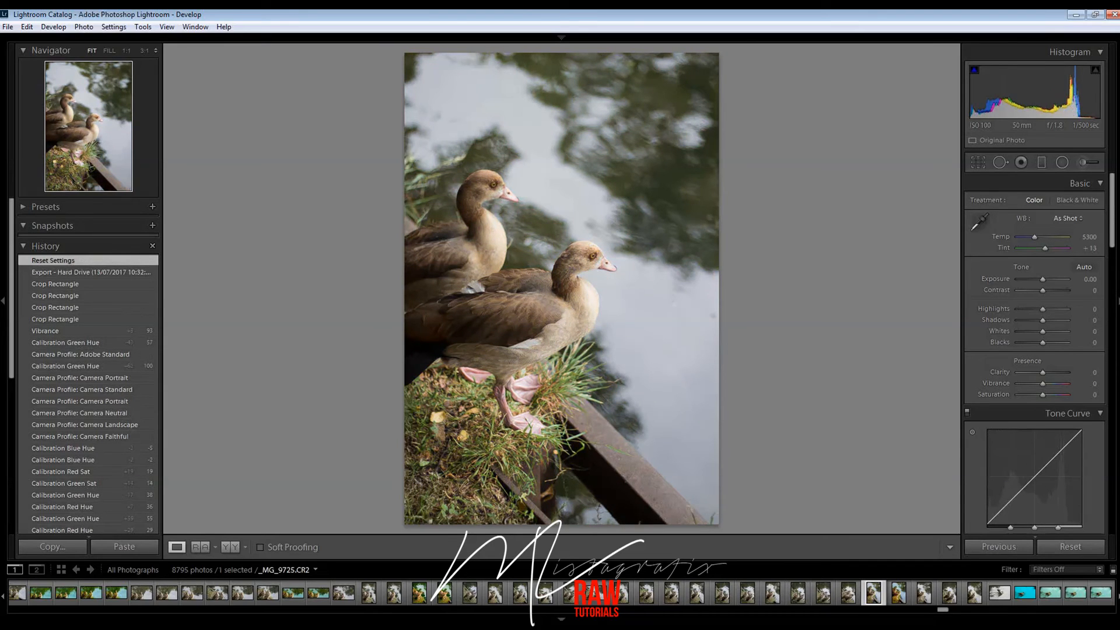
pyautogui.click(27, 27)
pyautogui.click(44, 42)
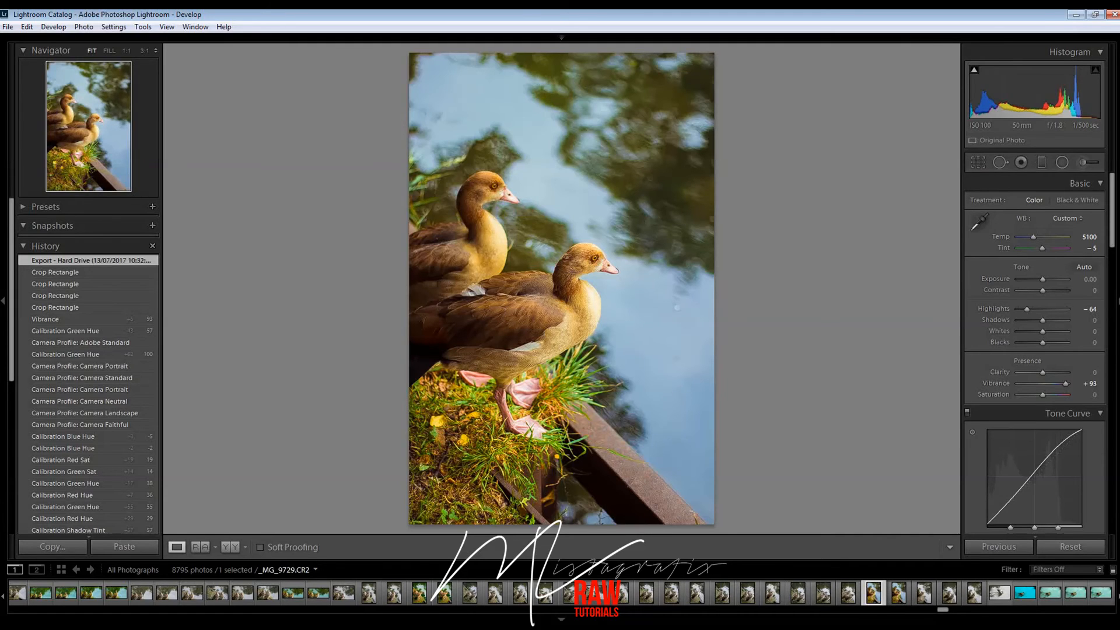
# Step: Look through other bird photos in the filmstrip, including the teal-water duck, _MG_9720.CR2 and _MG_9714.CR2
pyautogui.click(1049, 593)
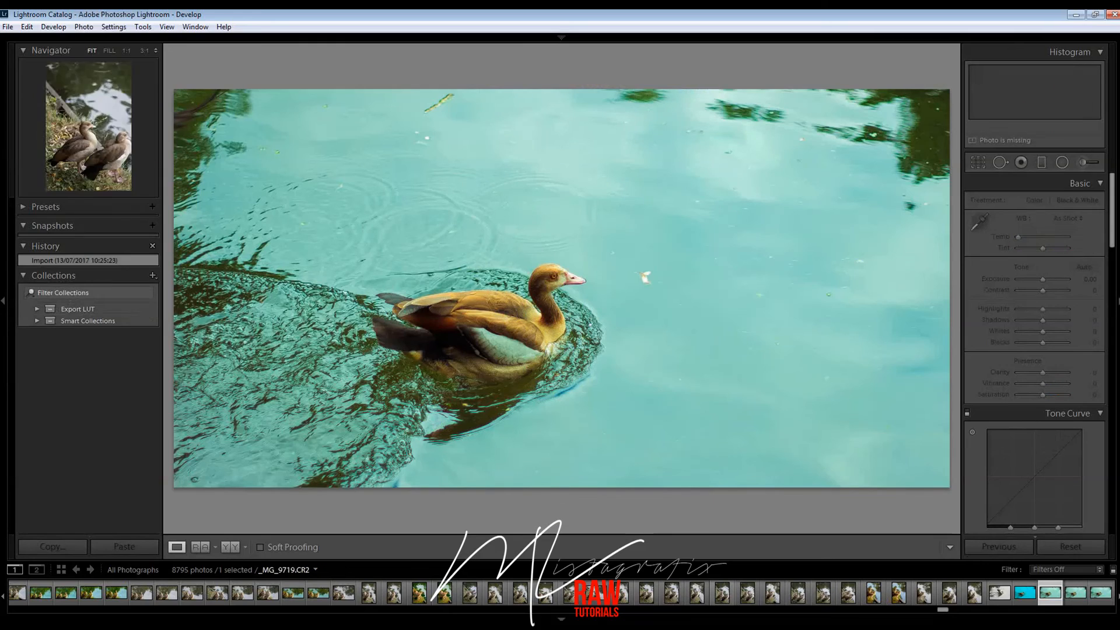
pyautogui.click(747, 593)
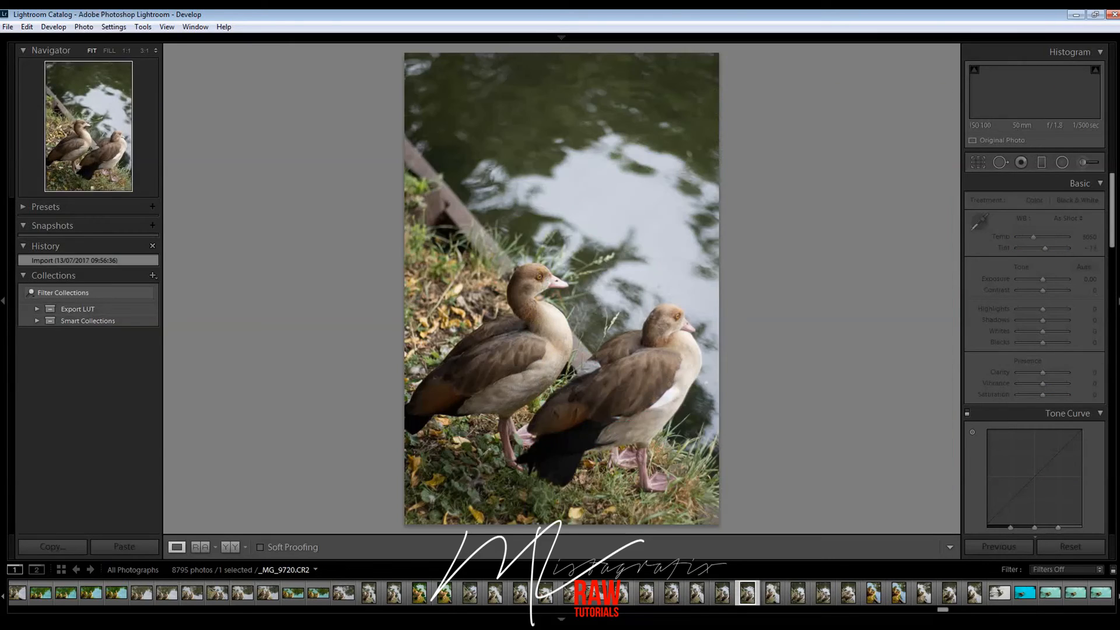
pyautogui.click(596, 593)
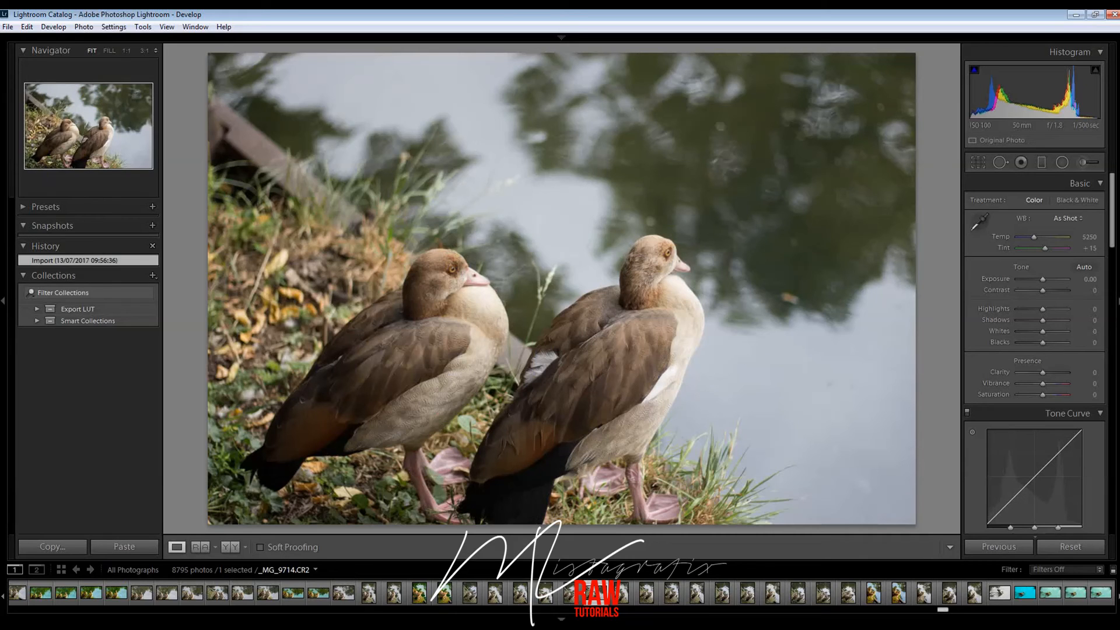
# Step: Return to _MG_9725.CR2, reset its settings again for a before-and-after comparison, and undo the reset
pyautogui.click(873, 593)
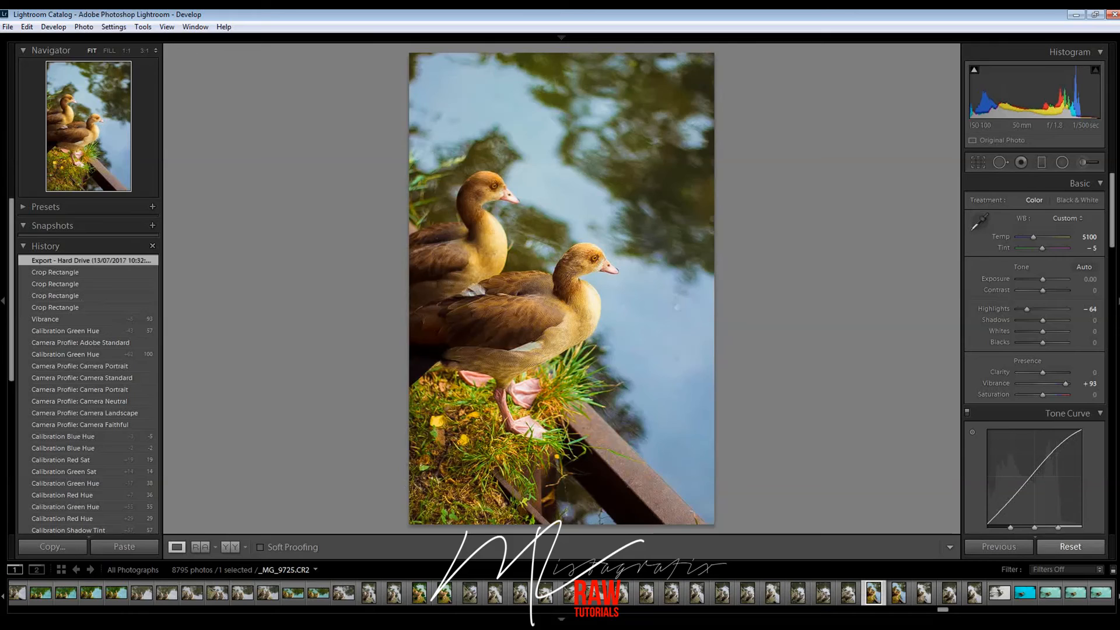
pyautogui.click(1071, 547)
pyautogui.click(26, 27)
pyautogui.click(68, 40)
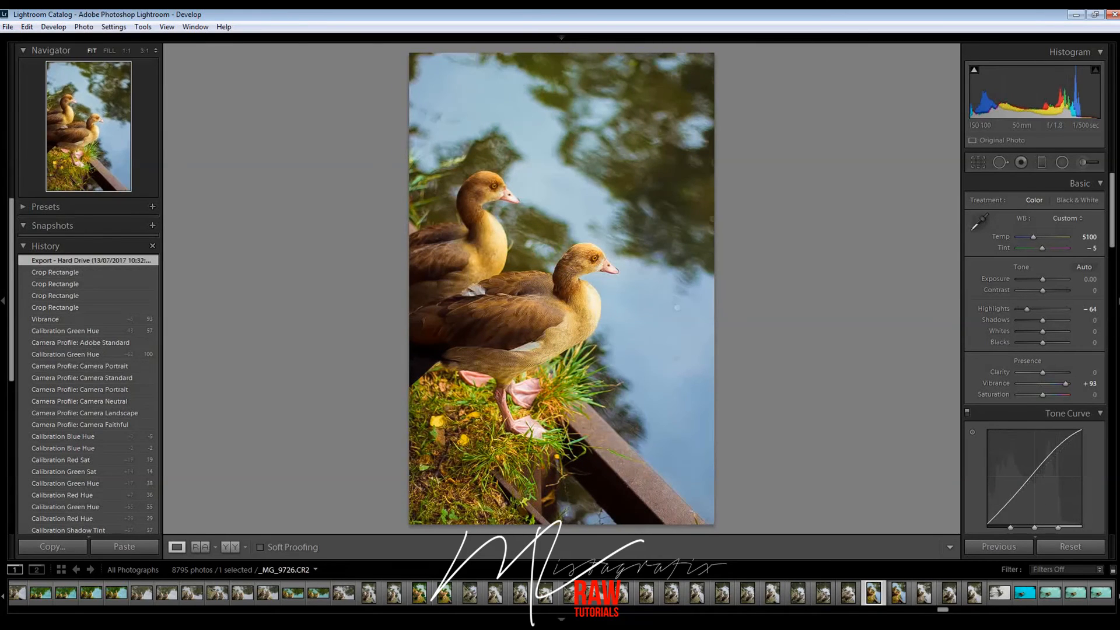
# Step: View the edited photo _MG_9696.CR2 of two birds beside the green water
pyautogui.moveTo(943, 610)
pyautogui.mouseDown()
pyautogui.moveTo(846, 609)
pyautogui.moveTo(936, 610)
pyautogui.mouseUp()
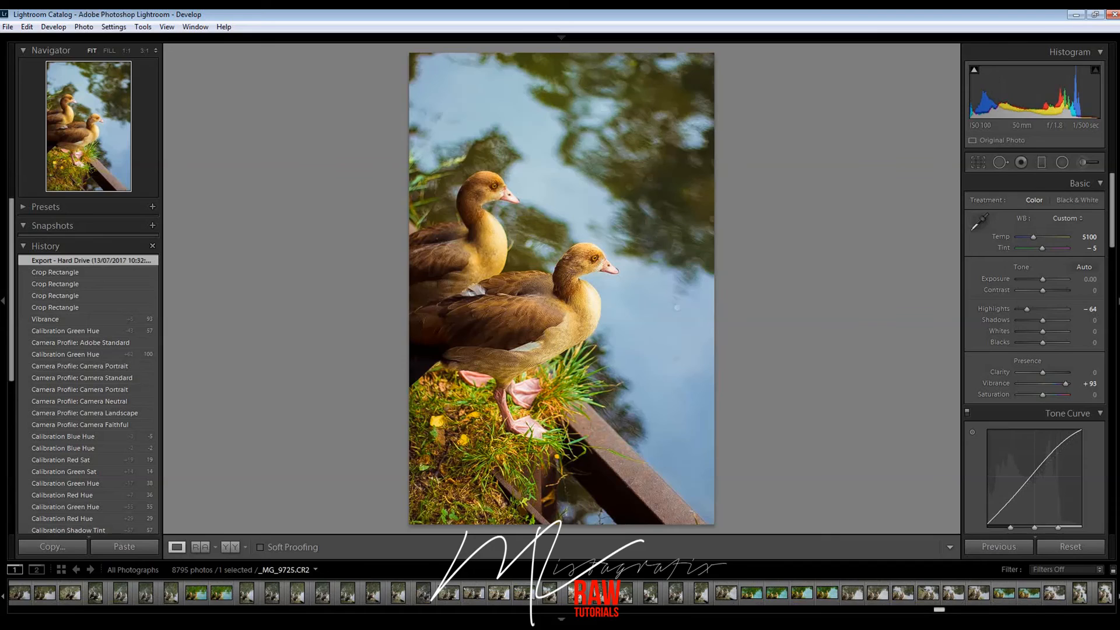
pyautogui.click(752, 592)
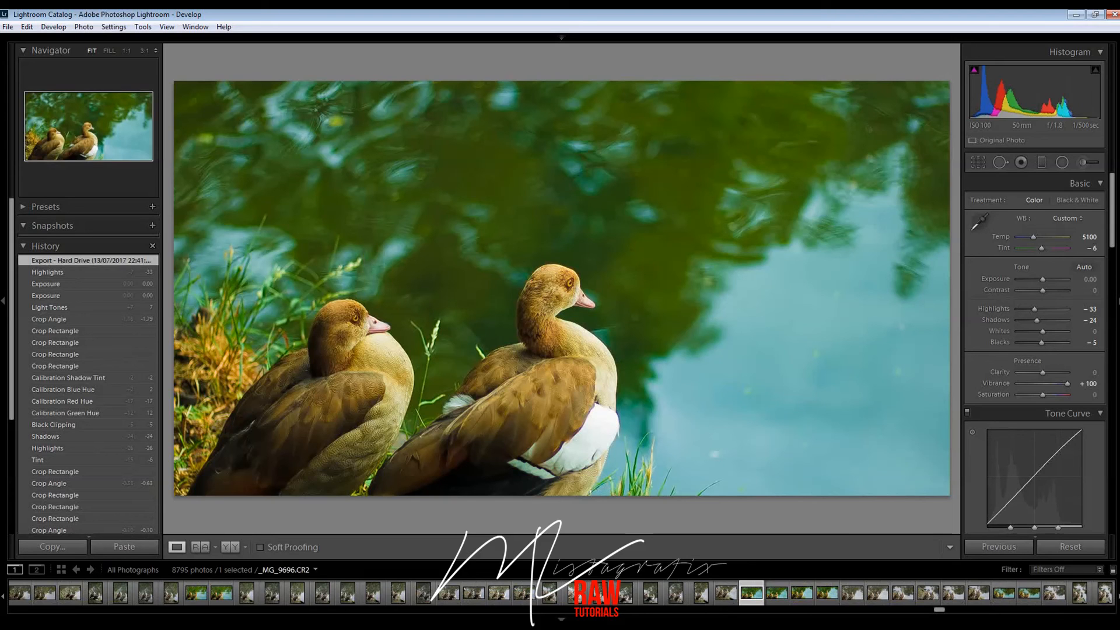
# Step: Return to IMG_9170.CR2 and compare it with the neighbouring reference JPG mistafx2019 (1 of 1)-6
pyautogui.moveTo(939, 610); pyautogui.dragTo(871, 610)
pyautogui.click(742, 593)
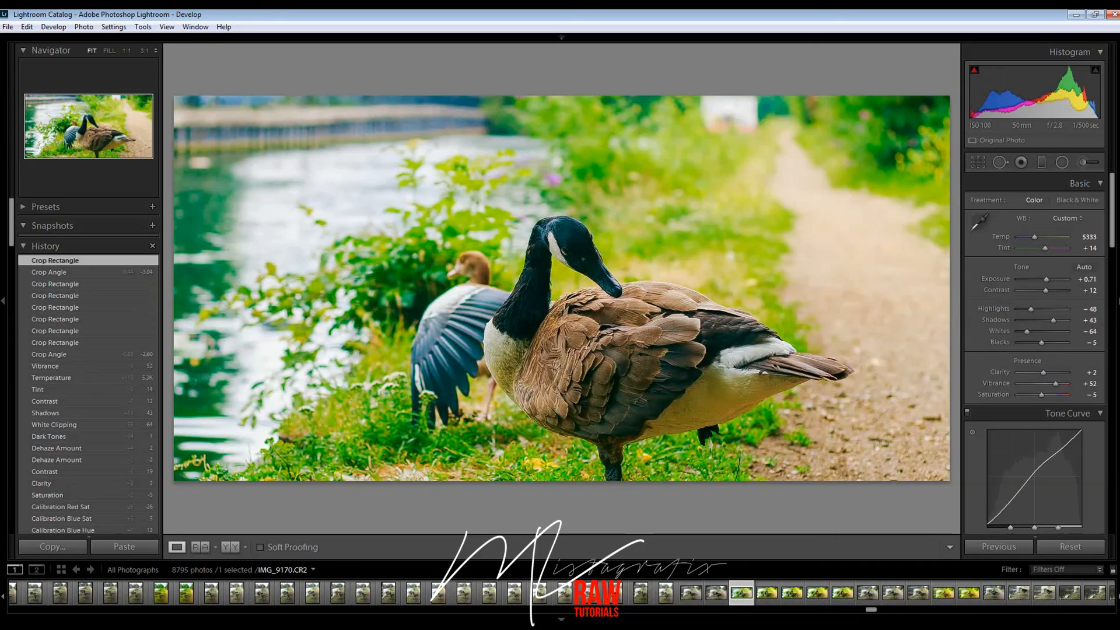
pyautogui.click(766, 594)
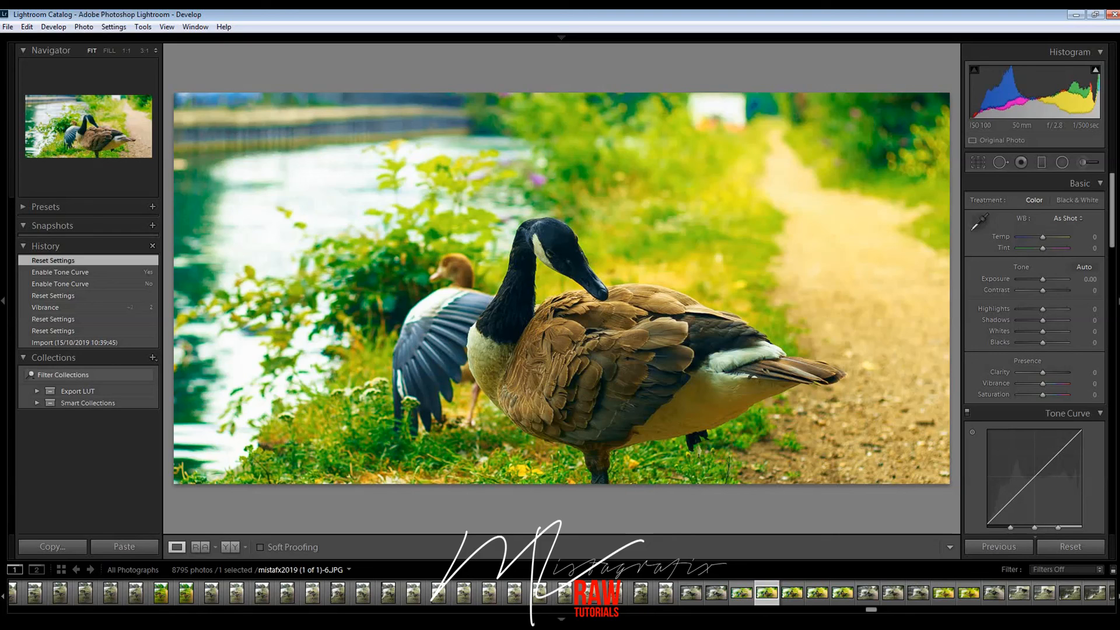
pyautogui.press('Left')
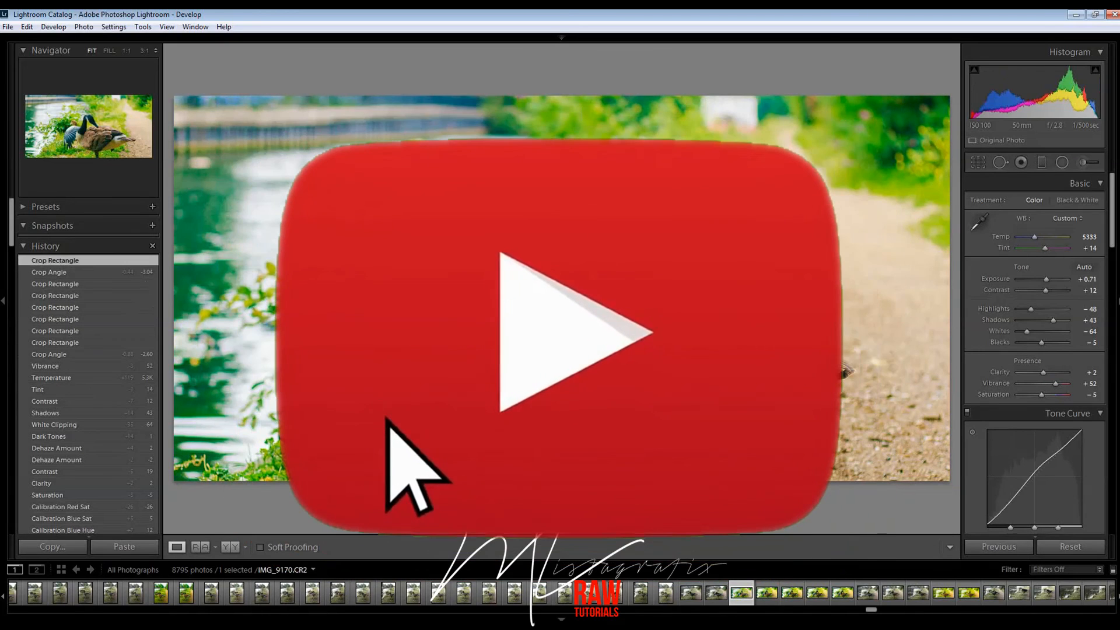